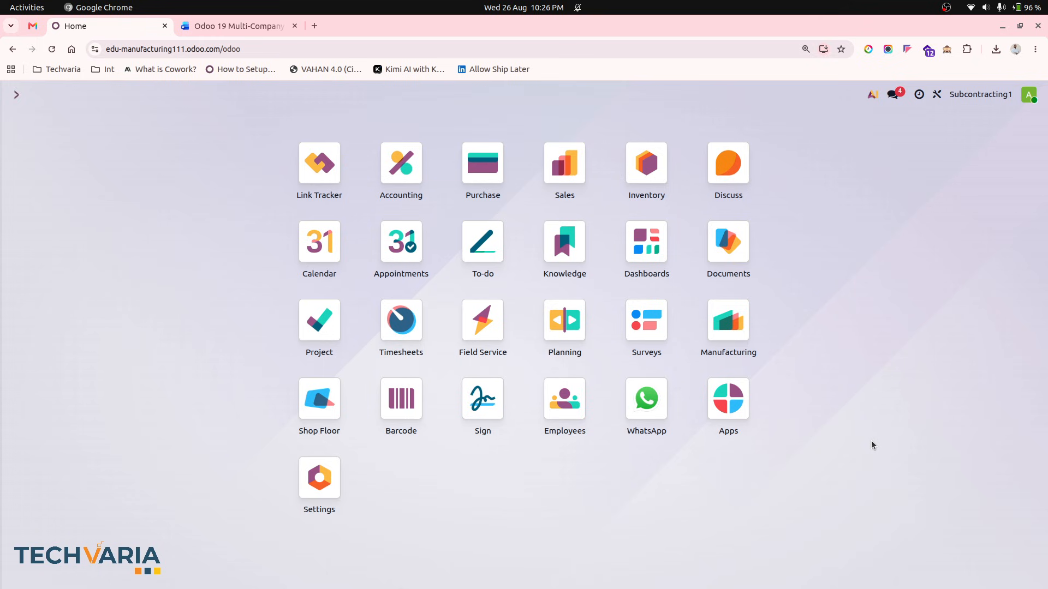
- Switch to the tutorial document and read the business requirement, access rights and record rules sections
click(229, 26)
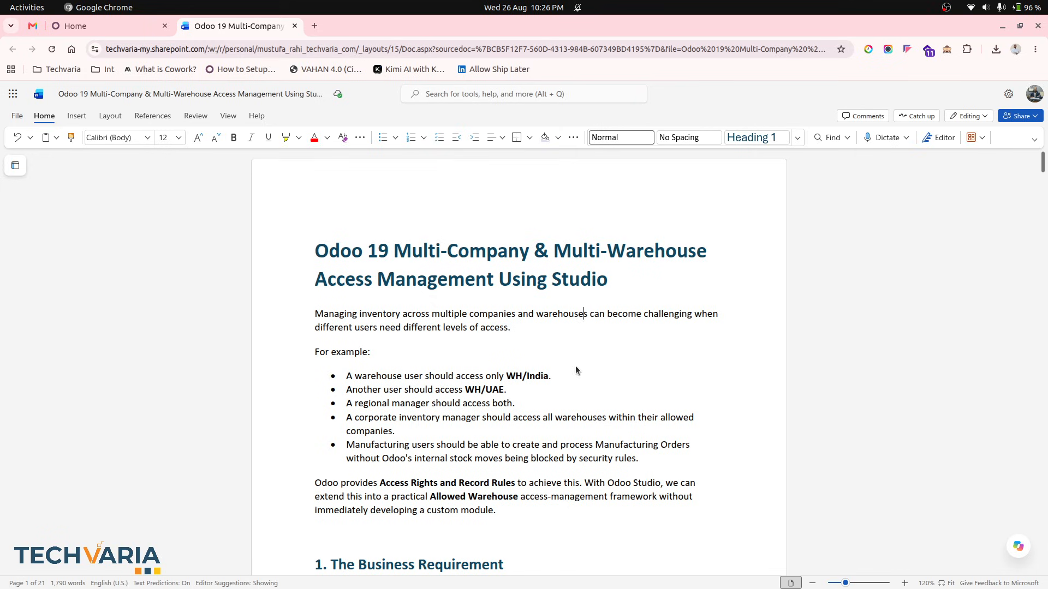
scroll(575, 368, down, 3)
scroll(576, 370, down, 3)
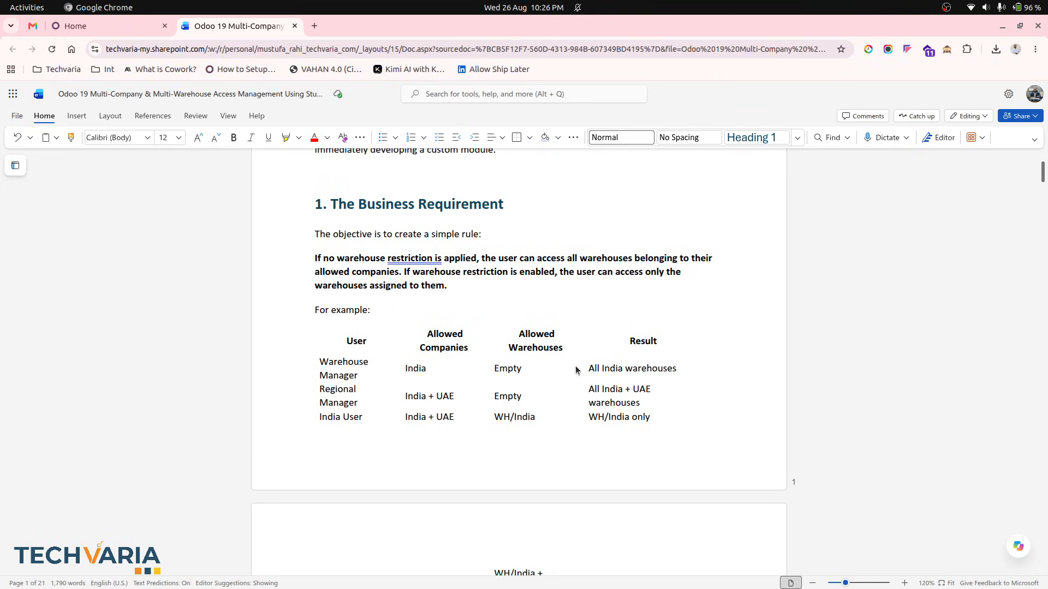
scroll(575, 370, down, 4)
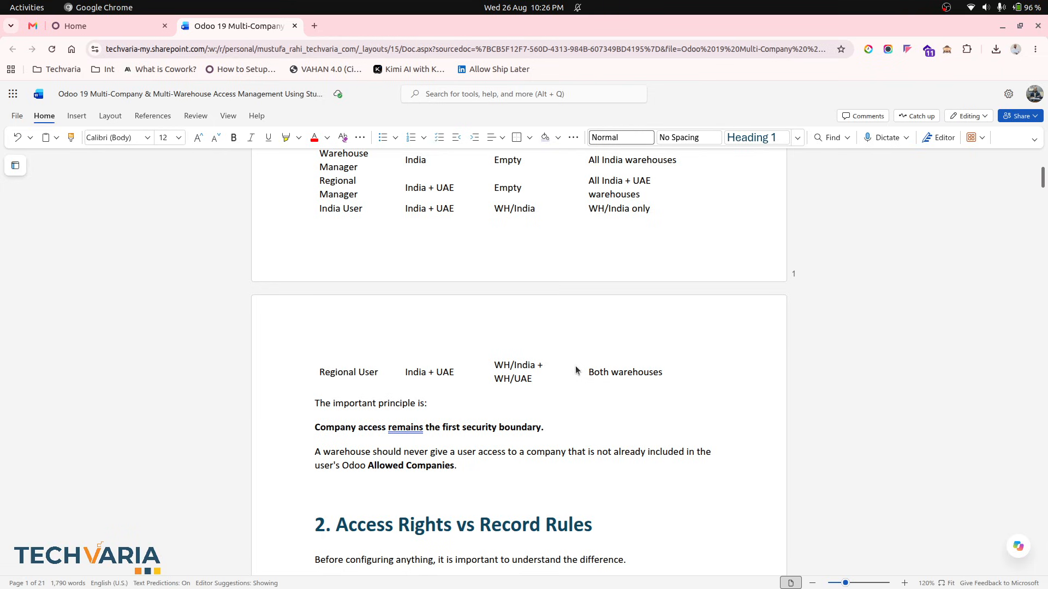
scroll(576, 370, down, 5)
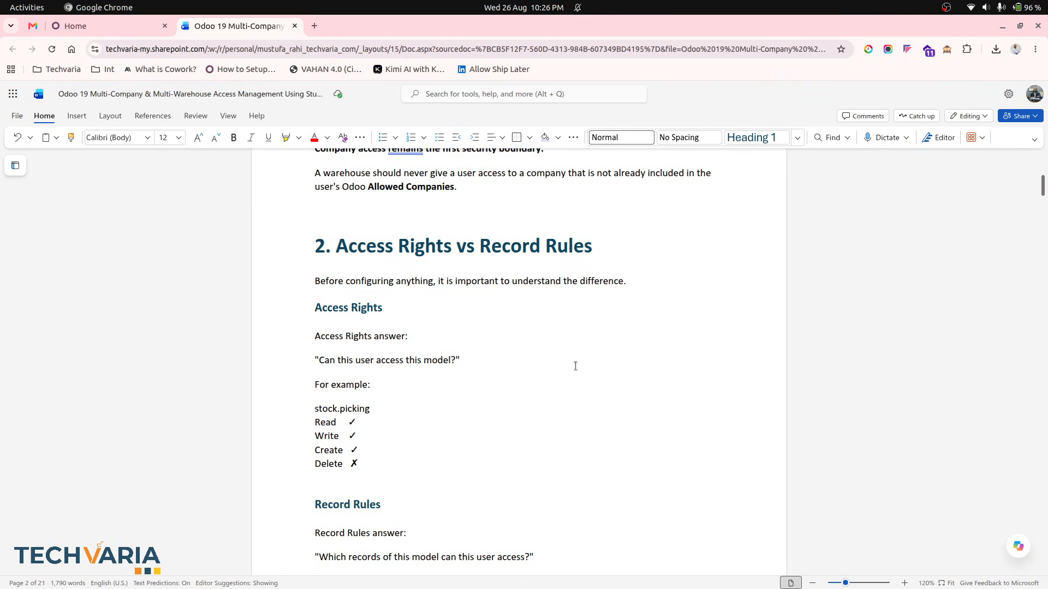
scroll(575, 366, down, 5)
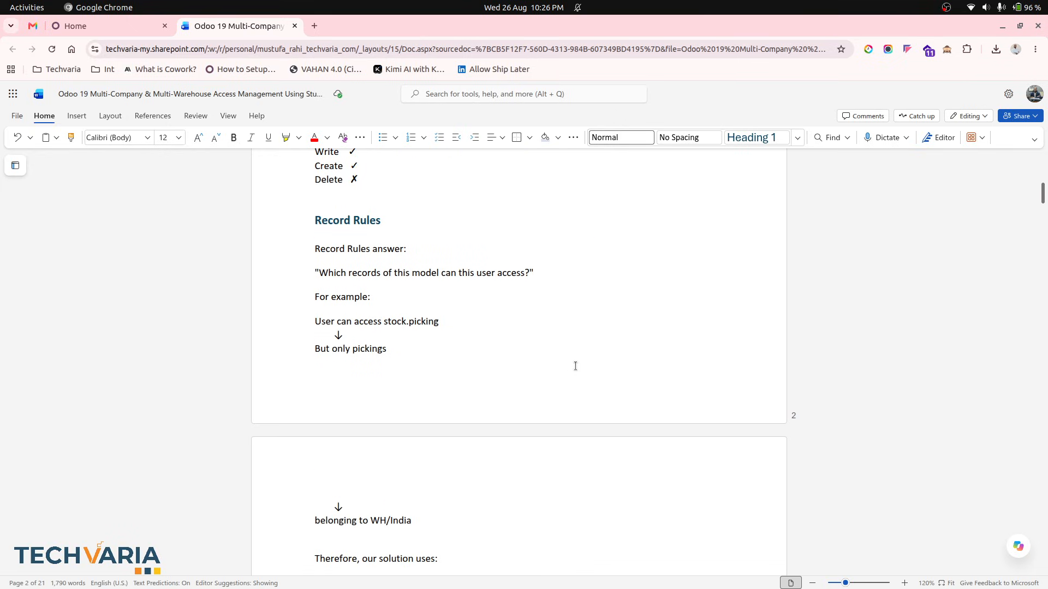
scroll(575, 365, down, 8)
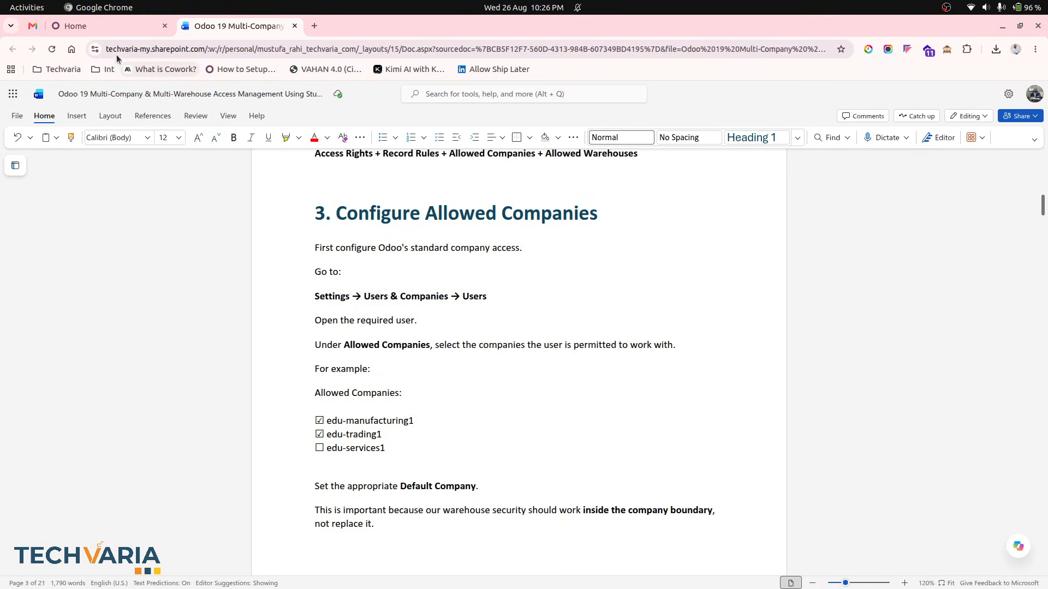
- Return to Odoo, search the apps for user, and open the warehouse1 user record
click(96, 22)
text(user)
key(Return)
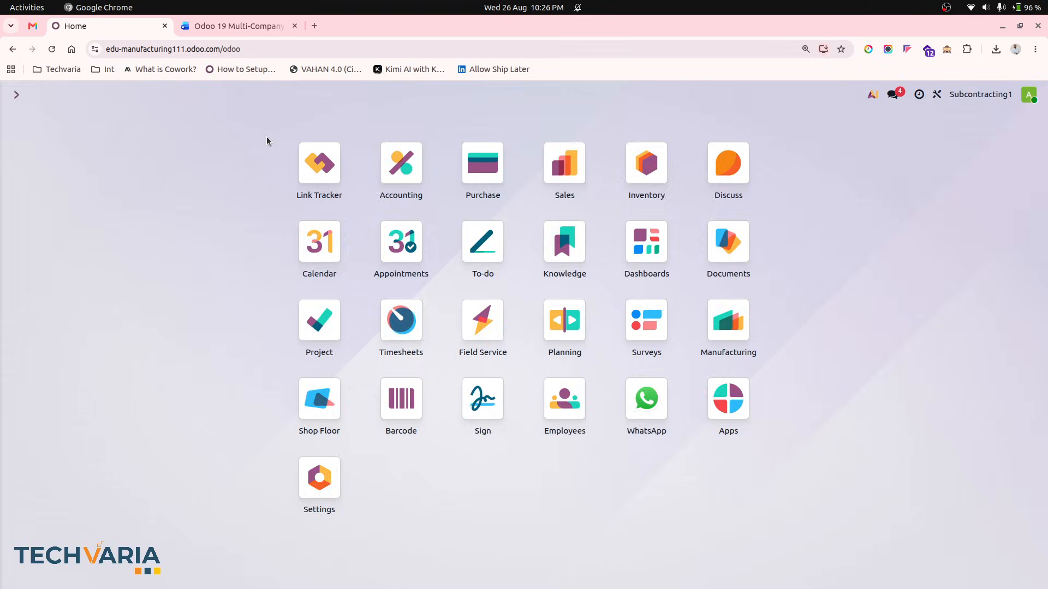
click(203, 217)
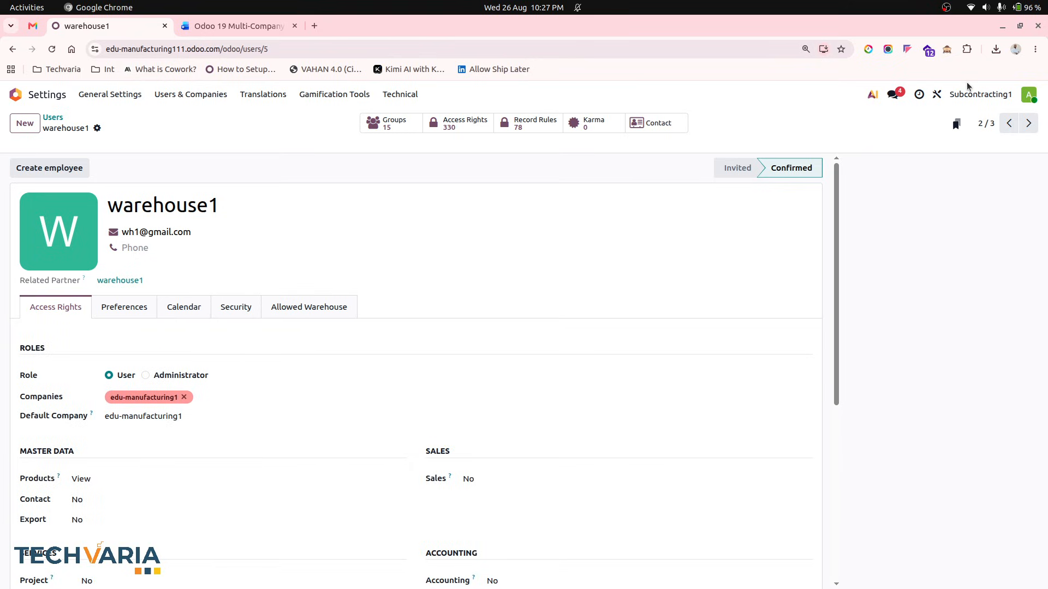
- Switch the active company to edu-manufacturing1 and open the warehouse2 user record from the Users list
click(974, 94)
click(941, 120)
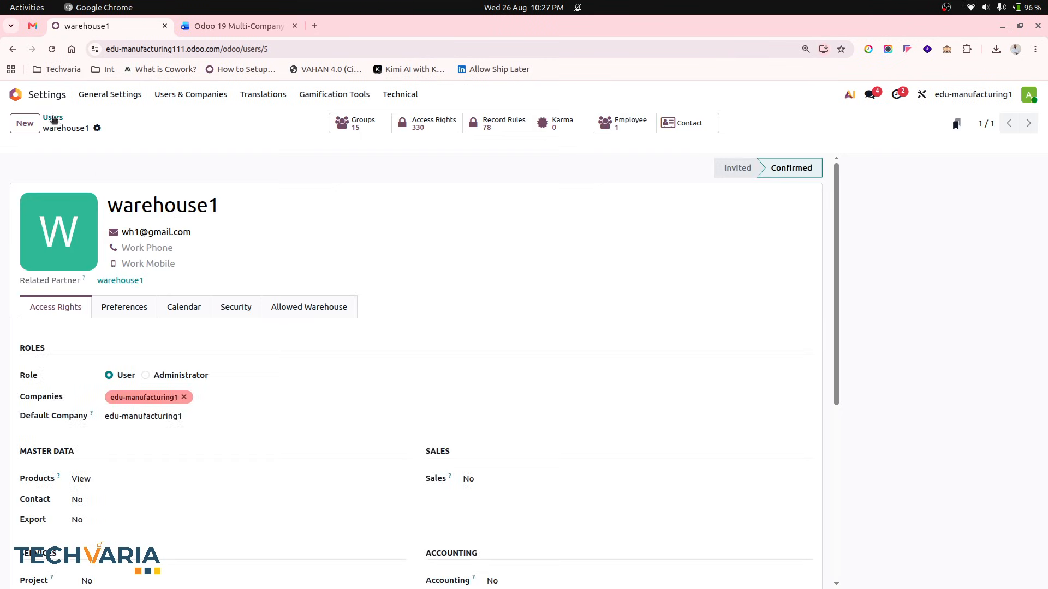
click(52, 119)
click(158, 242)
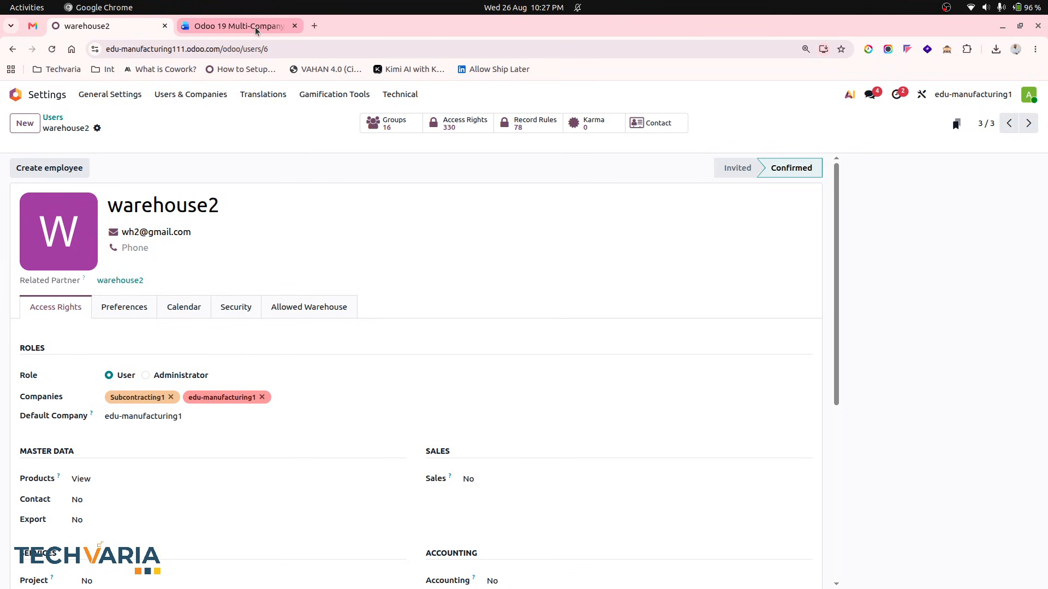
- Read the document's sections on allowed companies and the Allowed Warehouses field configuration
click(235, 26)
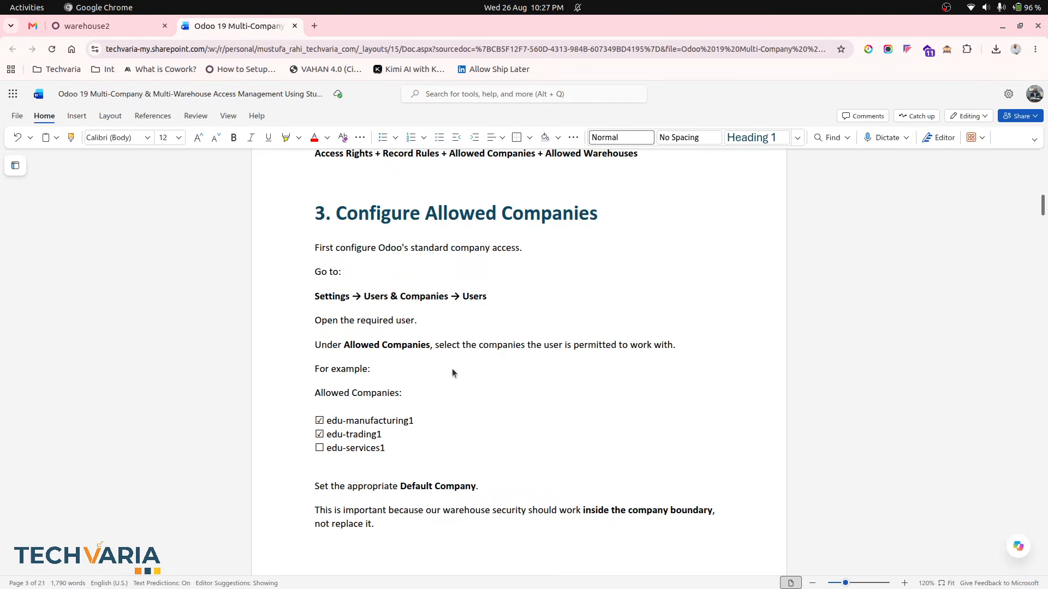
scroll(452, 368, down, 6)
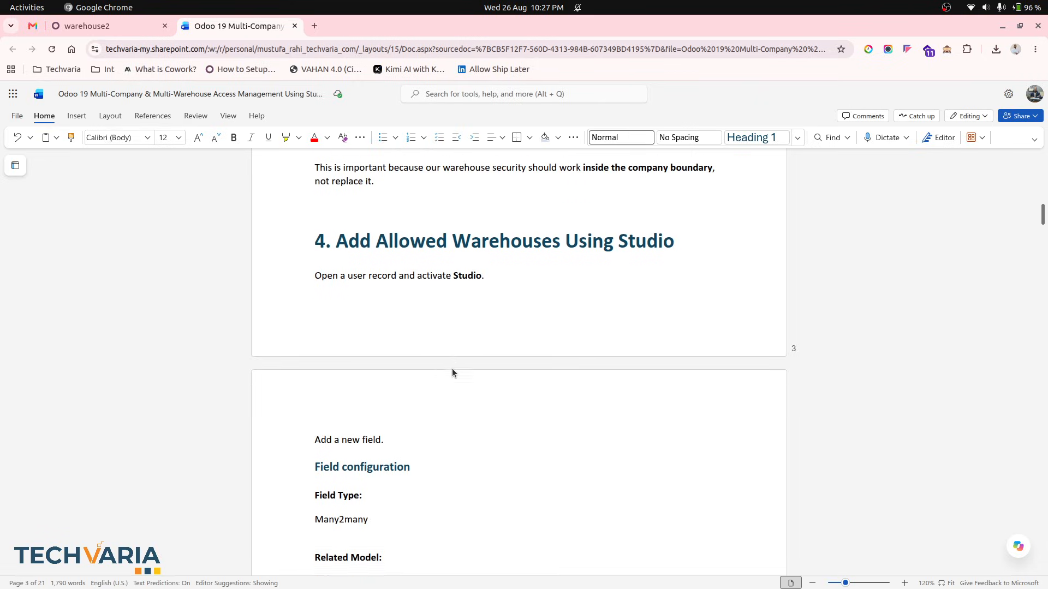
scroll(452, 373, up, 1)
scroll(452, 373, down, 2)
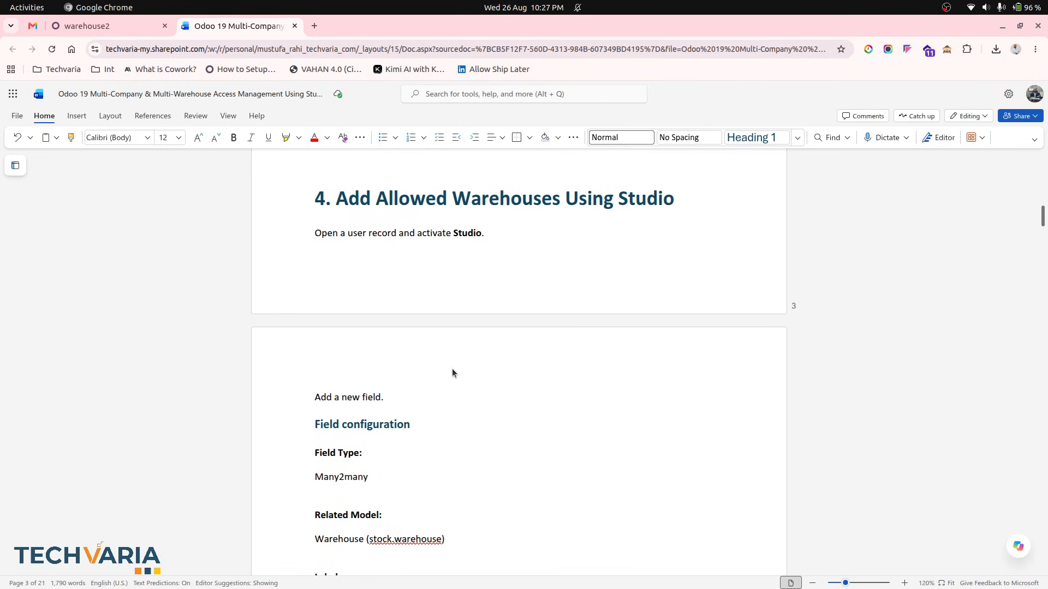
scroll(452, 371, down, 2)
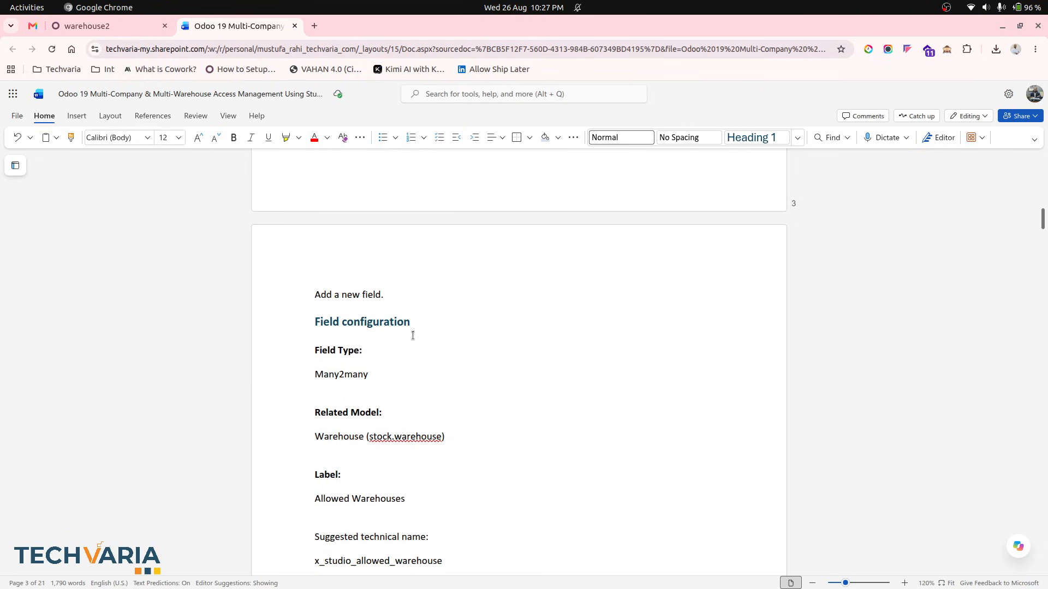
- Open Studio on the user form, inspect the Restrict Warehouse Access field on the Allowed Warehouse tab, and close Studio
click(109, 26)
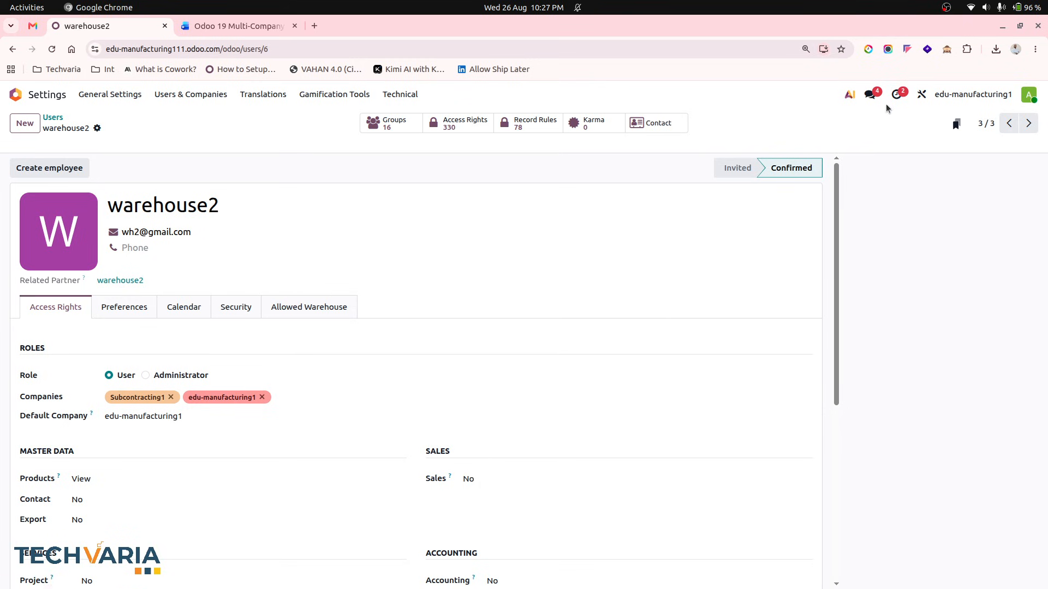
click(921, 94)
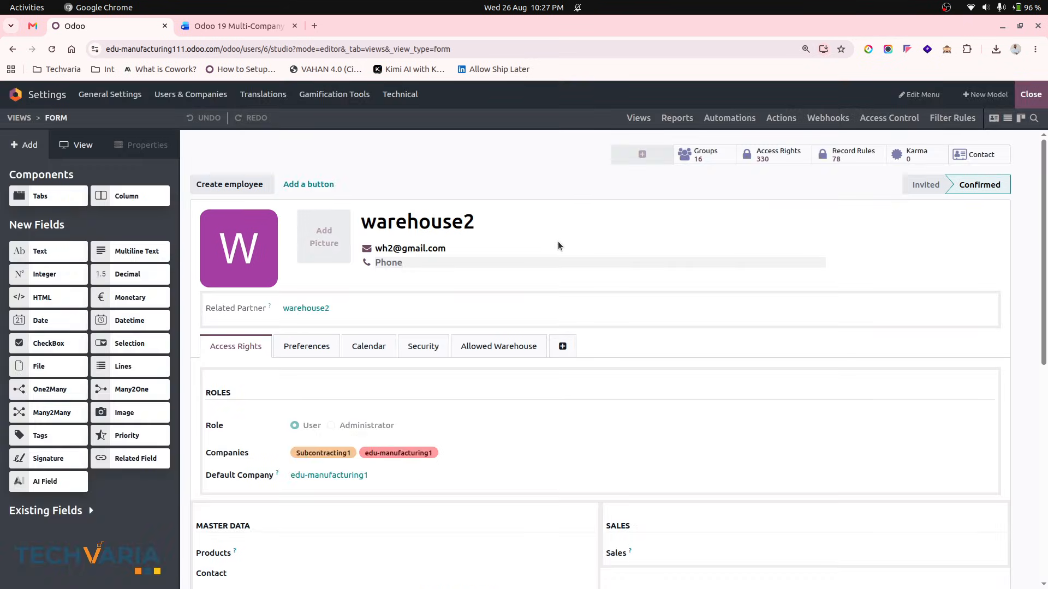
click(489, 347)
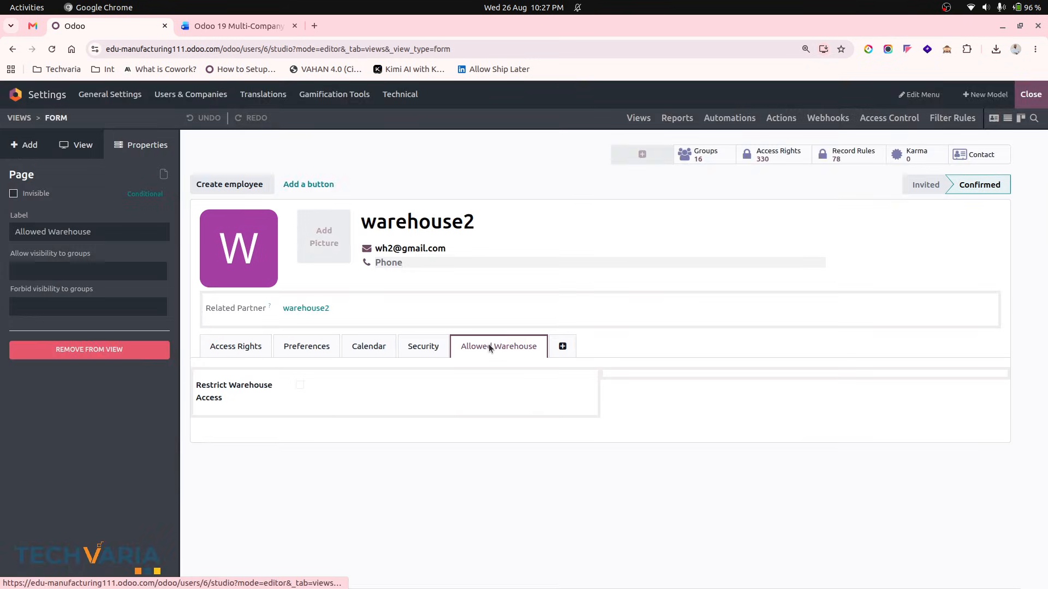
click(266, 387)
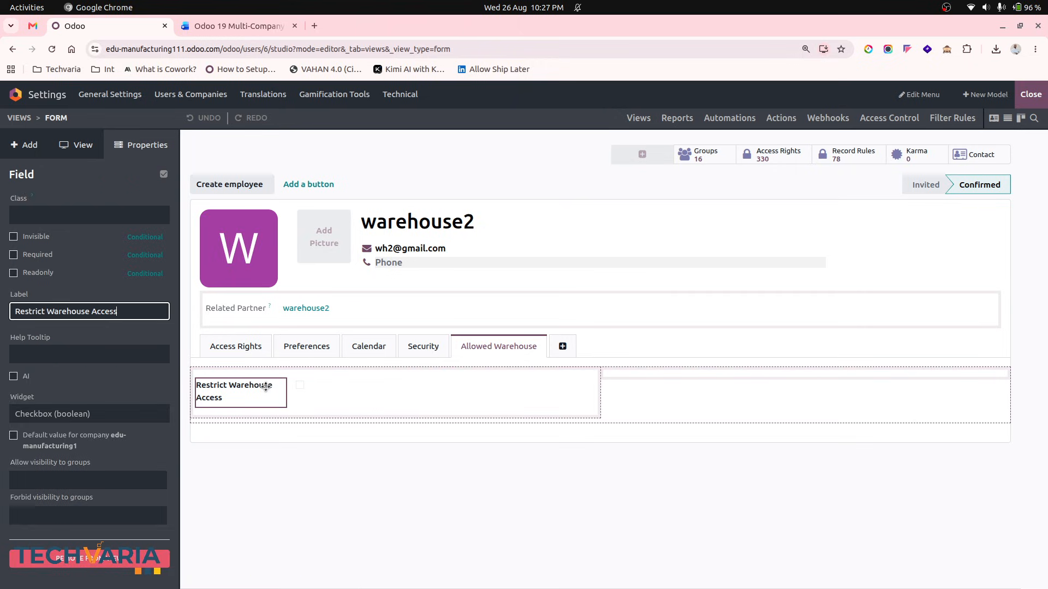
click(304, 390)
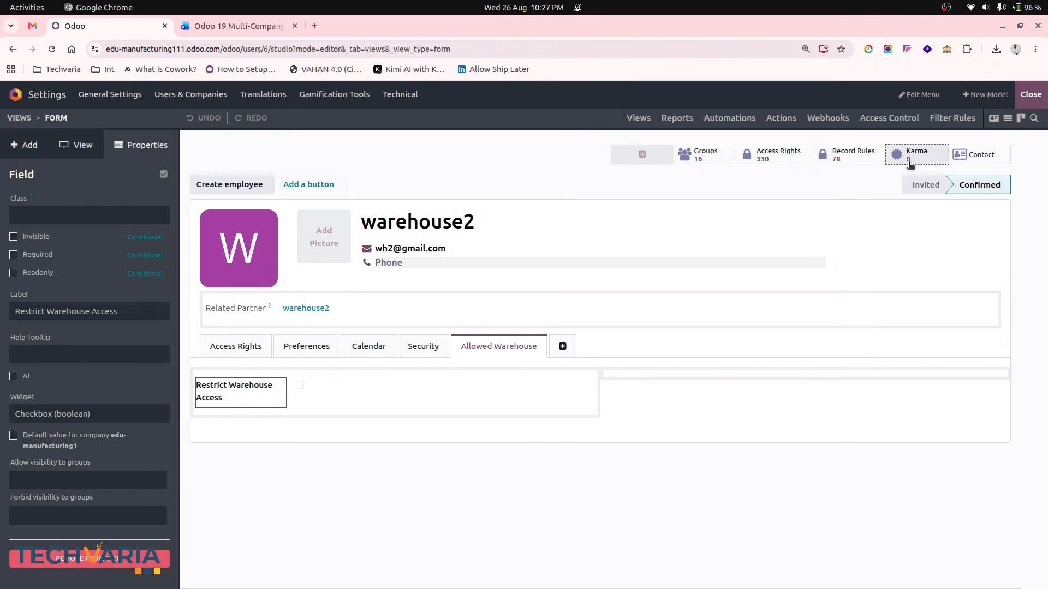
click(1027, 97)
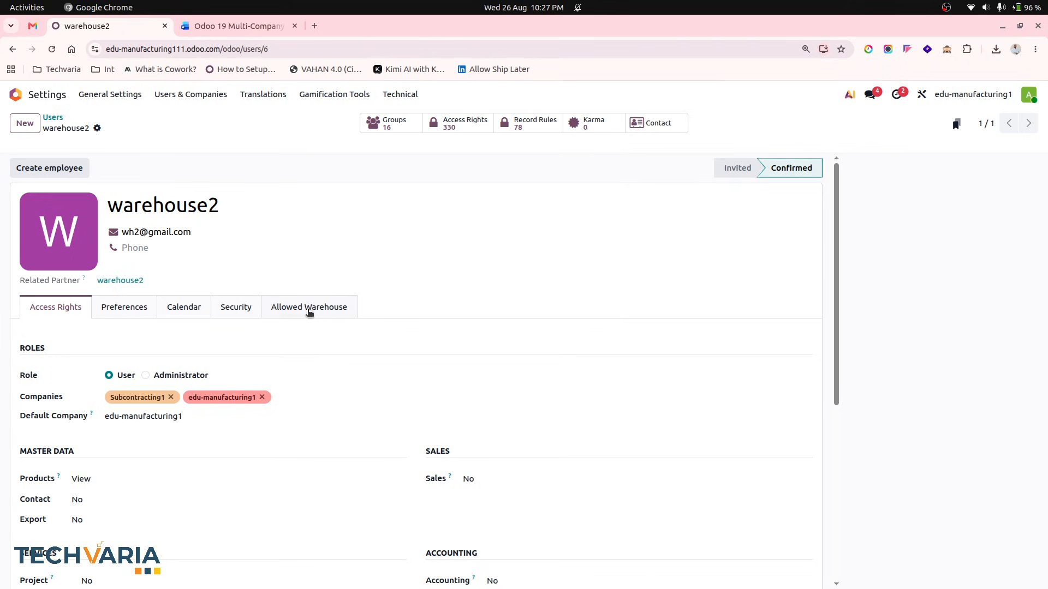
- Enable Restrict Warehouse Access on the warehouse2 user's Allowed Warehouse tab
click(309, 307)
click(123, 335)
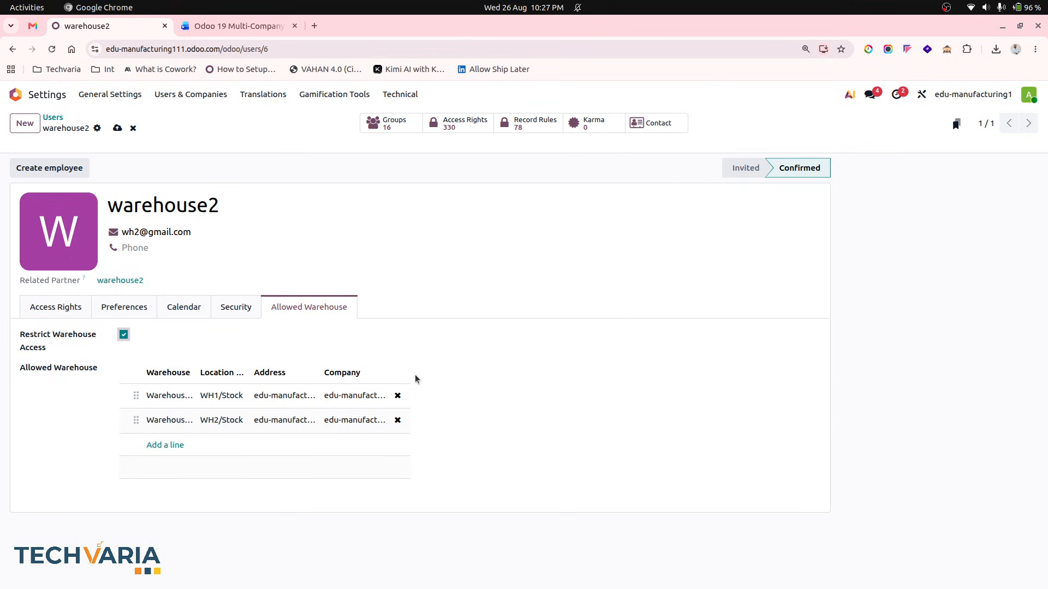
- Reopen Studio, select the Allowed Warehouse field, and widen the Warehouse column of its table
click(922, 95)
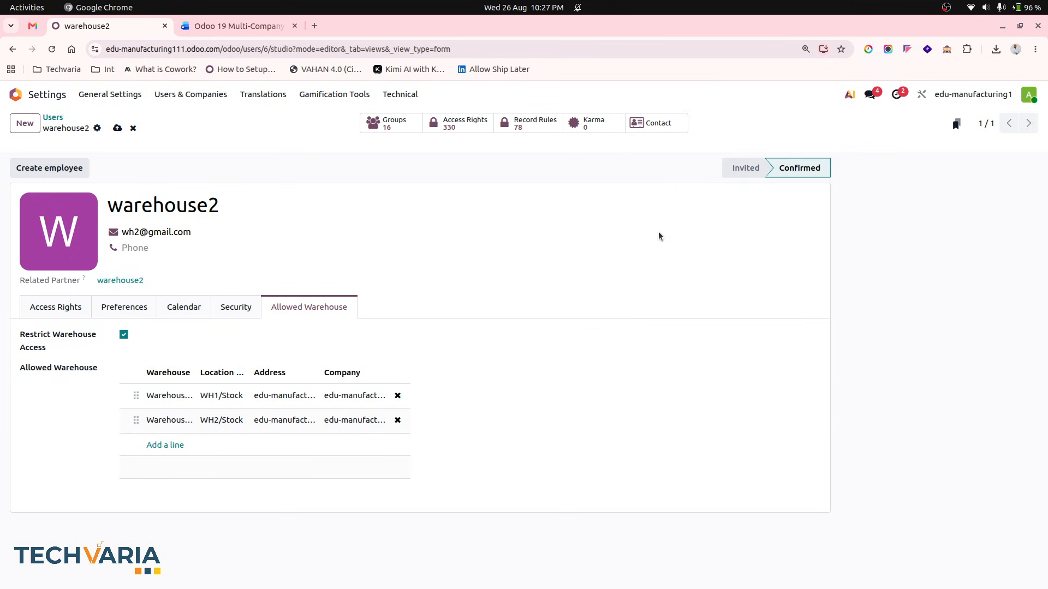
click(486, 348)
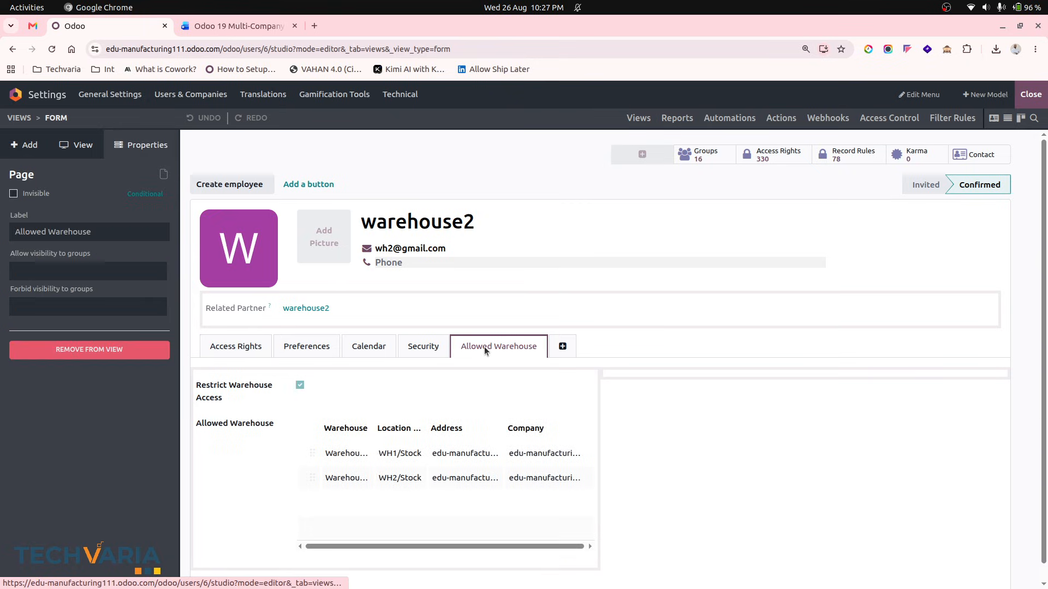
click(252, 429)
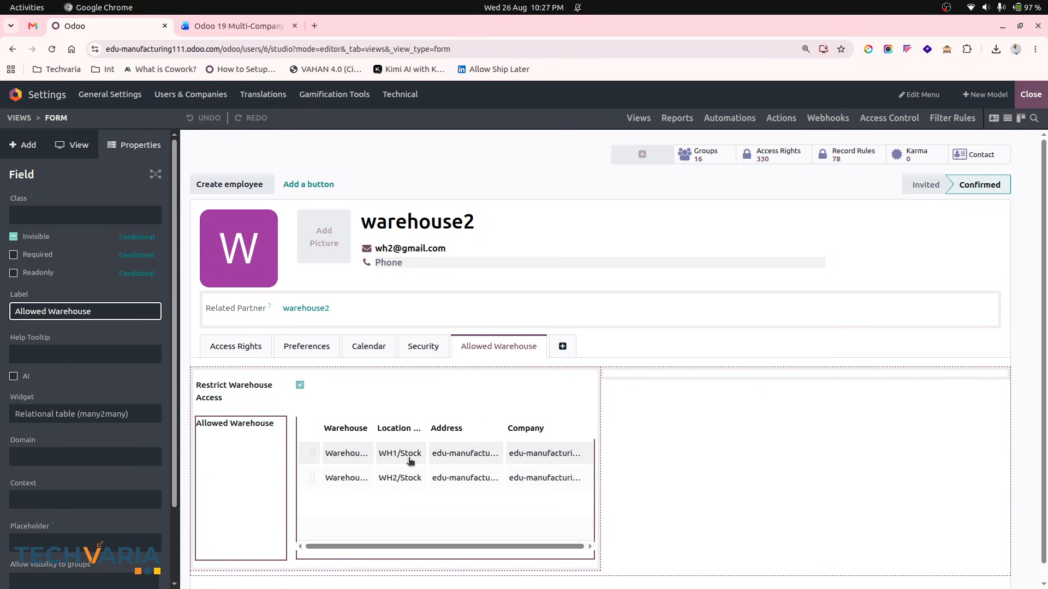
click(379, 429)
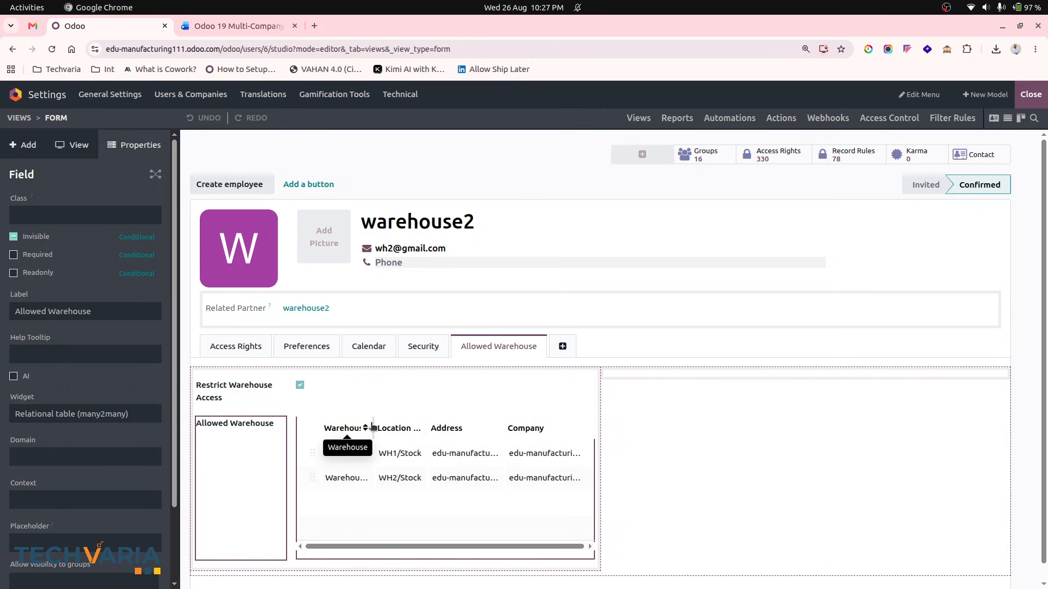
drag(372, 427, 387, 427)
mouse_move(419, 454)
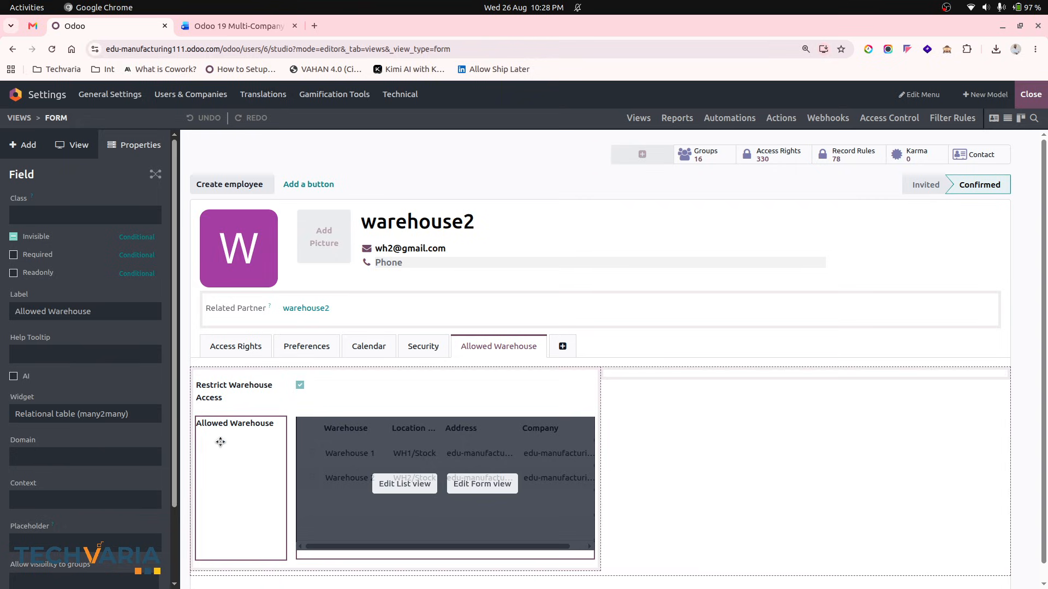
- Enable developer mode, check the technical names of the Restrict Warehouse Access and Allowed Warehouse fields, then close Studio
click(947, 49)
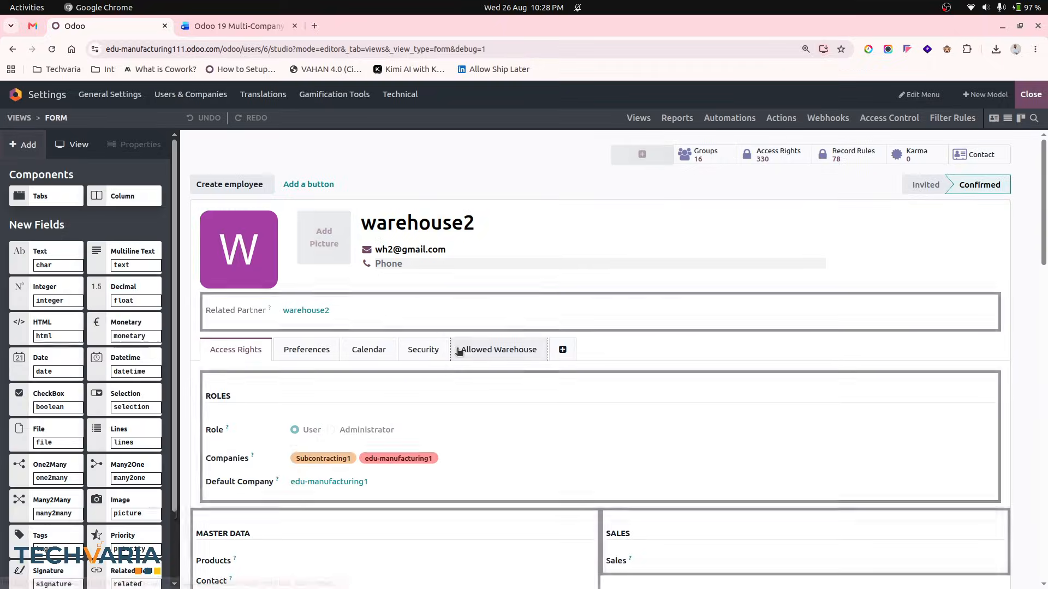
click(498, 345)
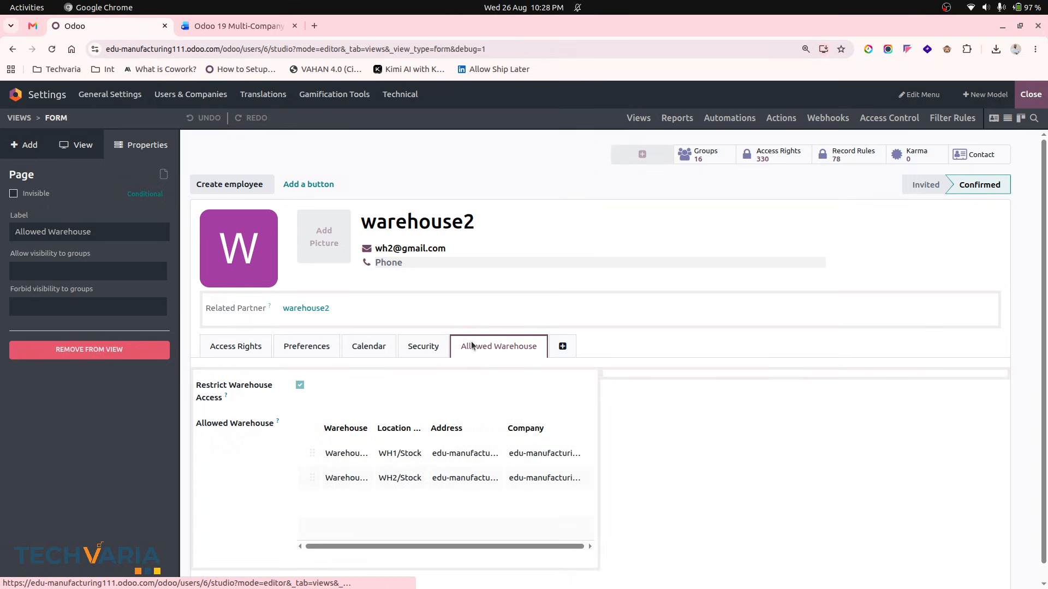
click(262, 388)
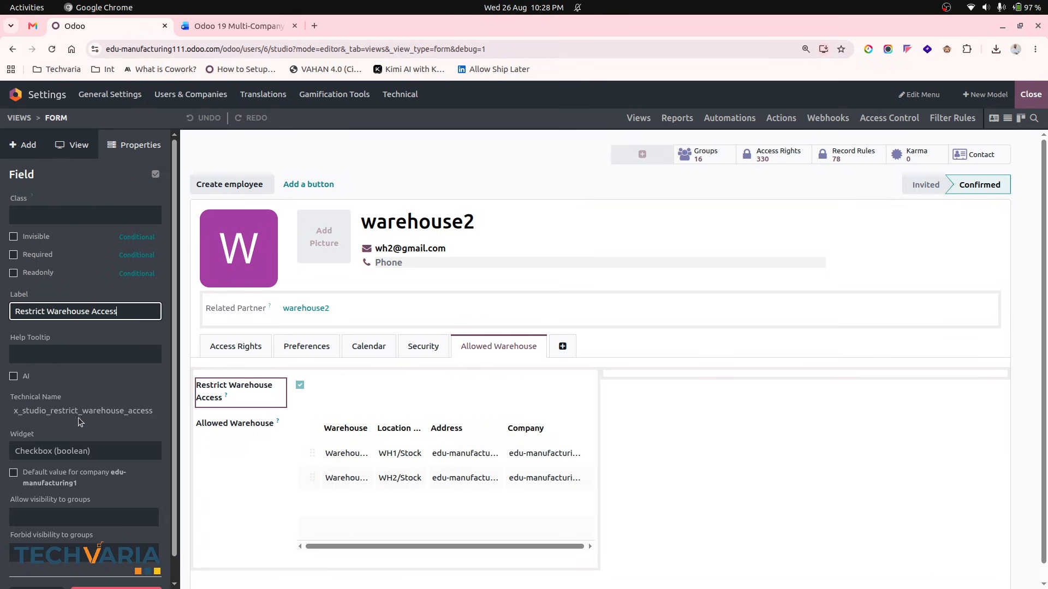
double_click(109, 411)
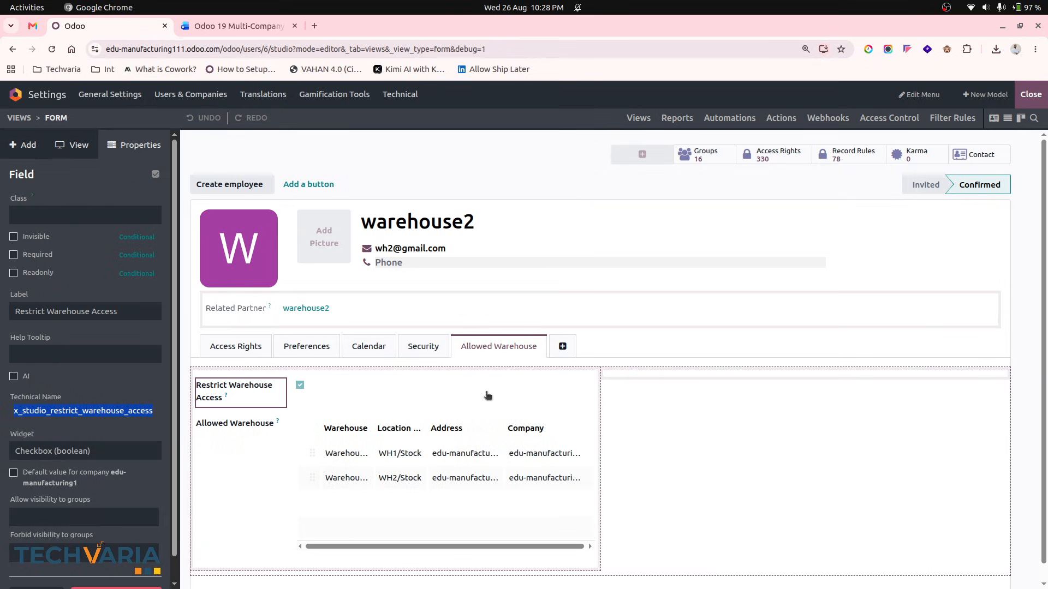
click(360, 448)
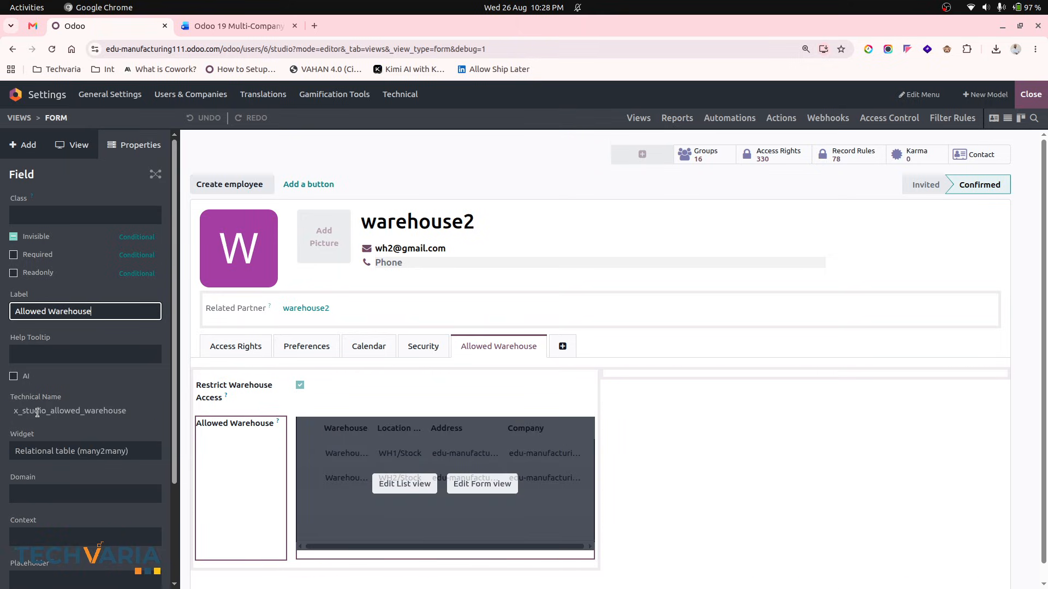
click(1037, 101)
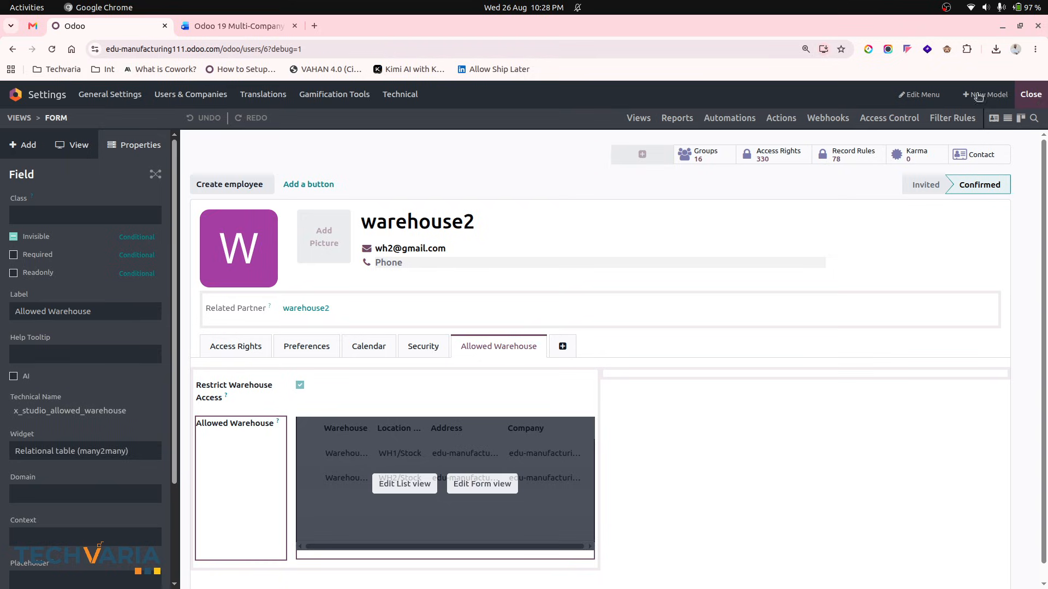
click(334, 306)
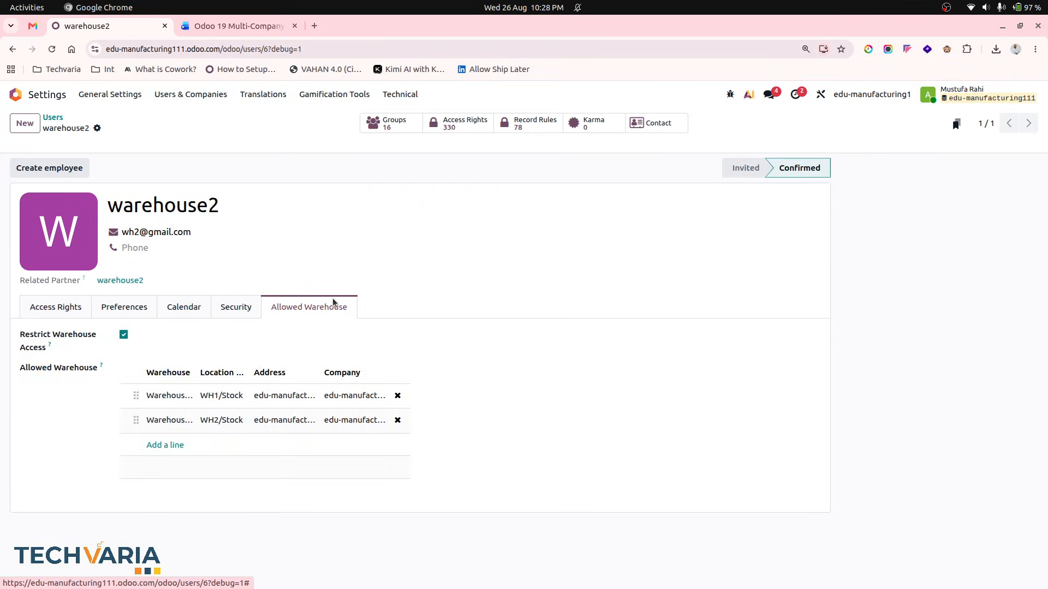
- Return to the document and read the Allowed Warehouses and warehouse restriction switch sections
key(ctrl+Tab)
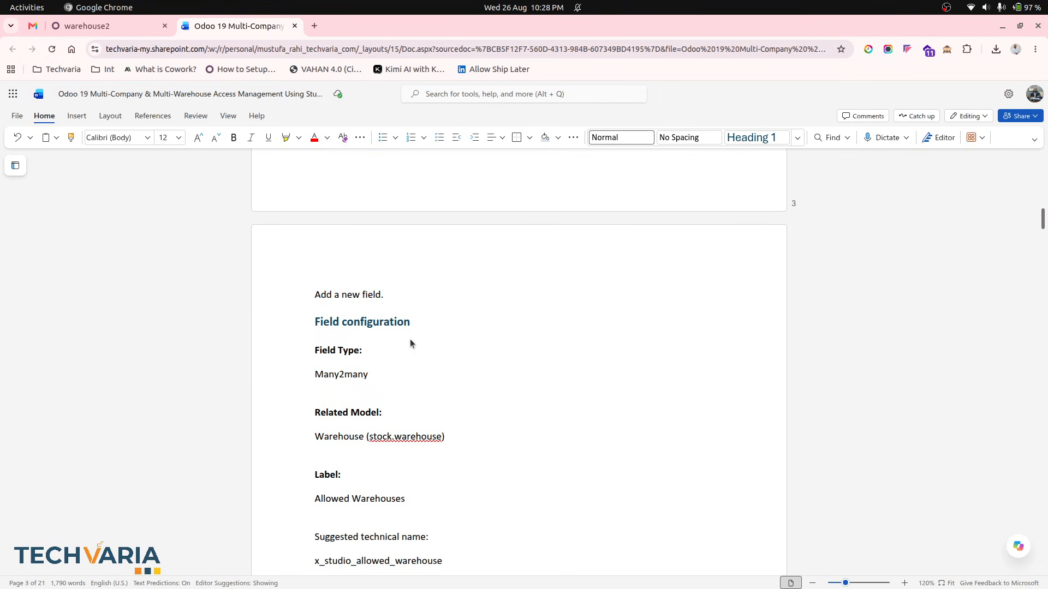
scroll(481, 369, down, 10)
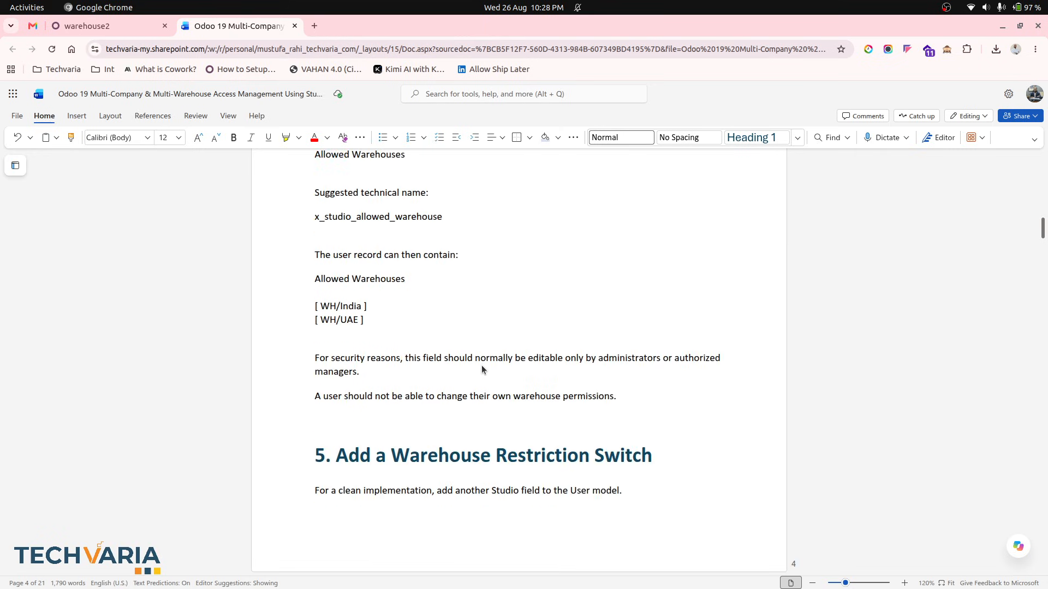
- Scroll through the document's warehouse restriction switch and security group sections
scroll(481, 370, down, 8)
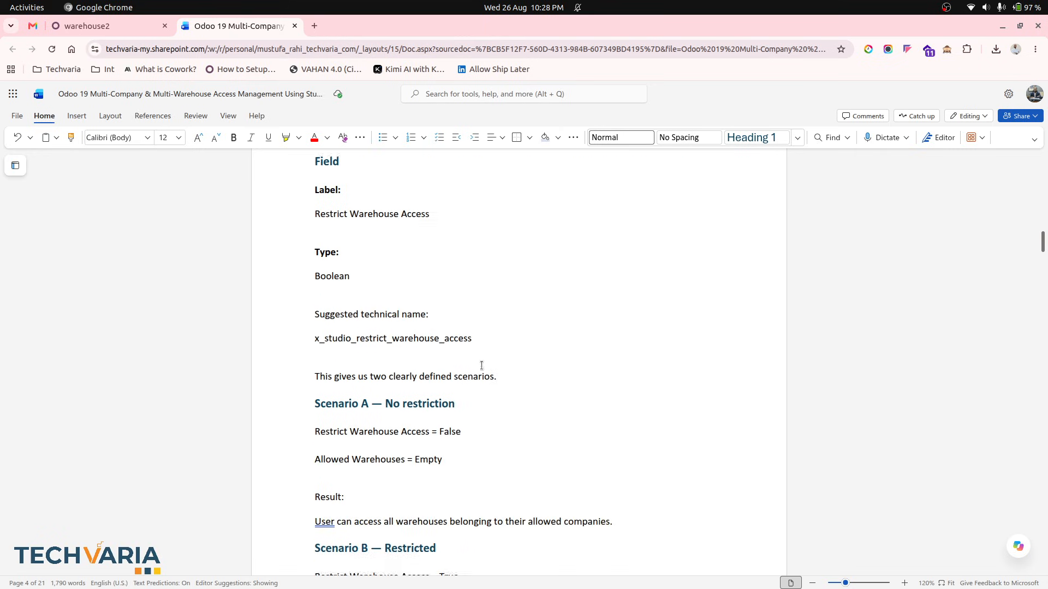
scroll(481, 365, down, 10)
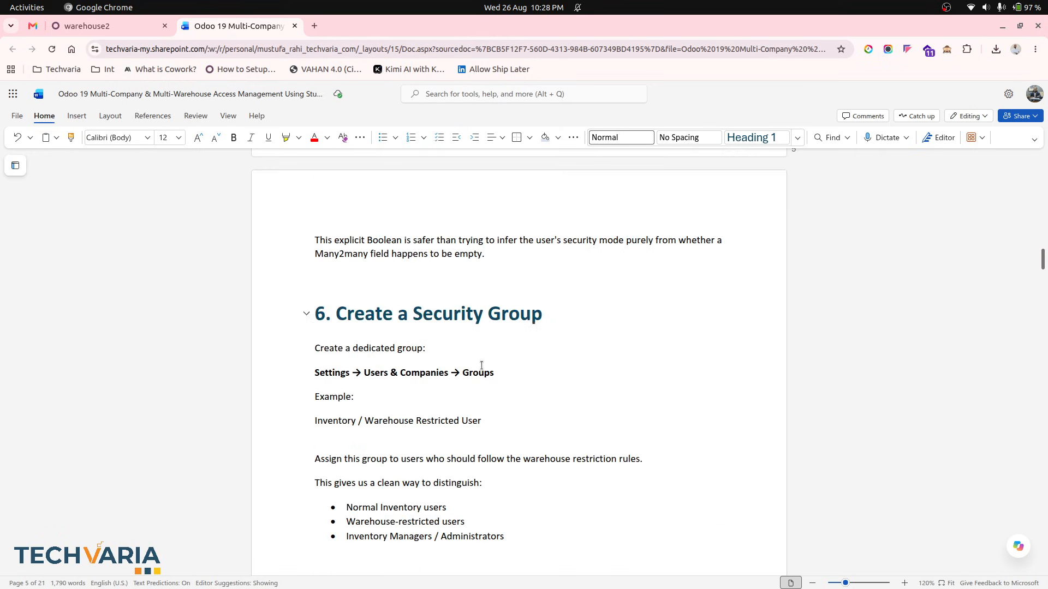
scroll(512, 388, down, 1)
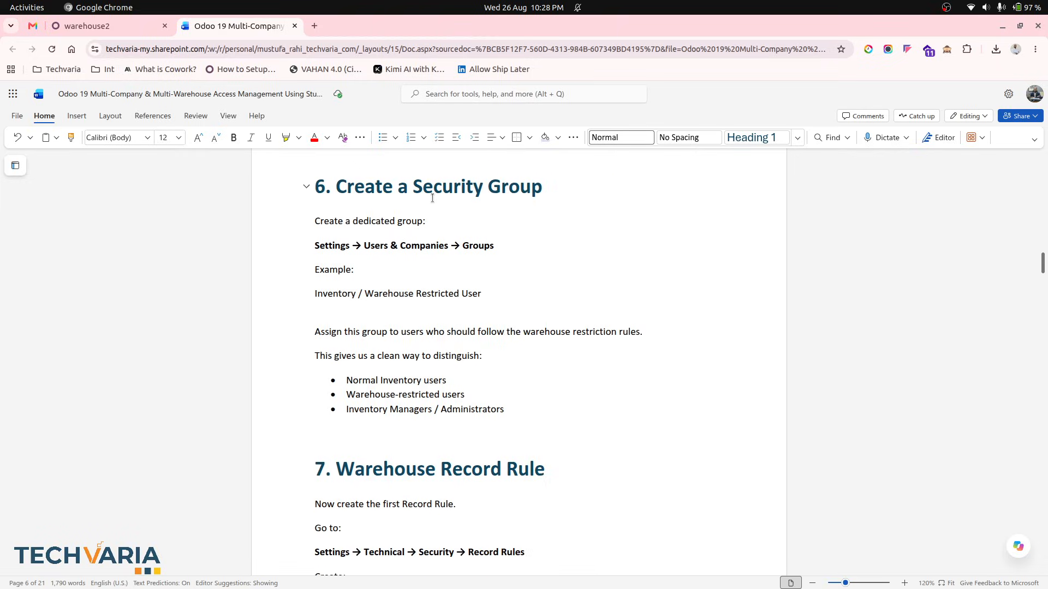
- Open the Settings groups list, search for res, and open the Inventory / Warehouse Restricted User group
click(110, 25)
click(202, 95)
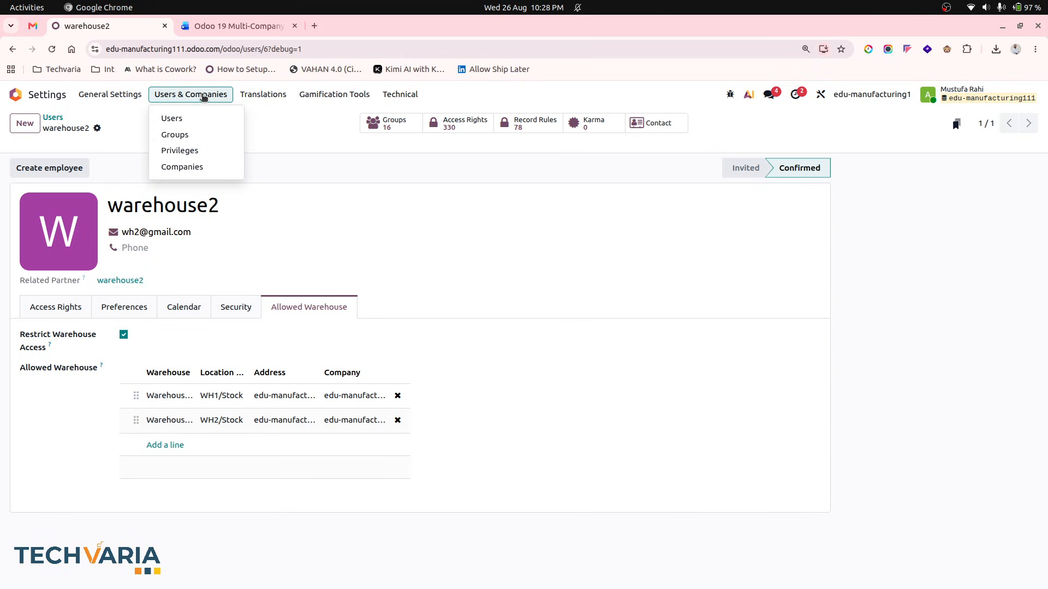
click(208, 140)
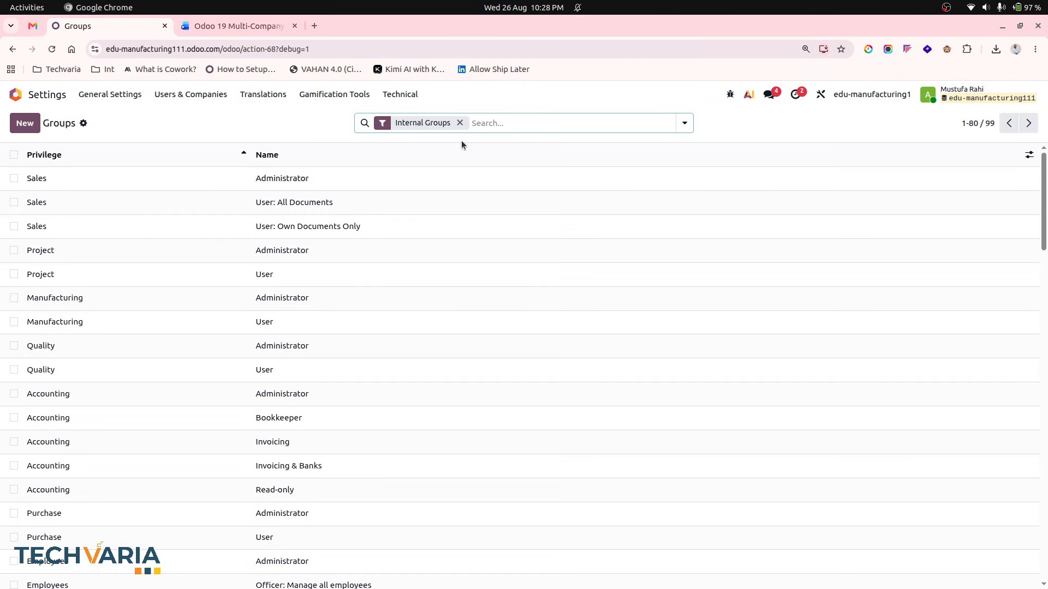
text(res)
key(Return)
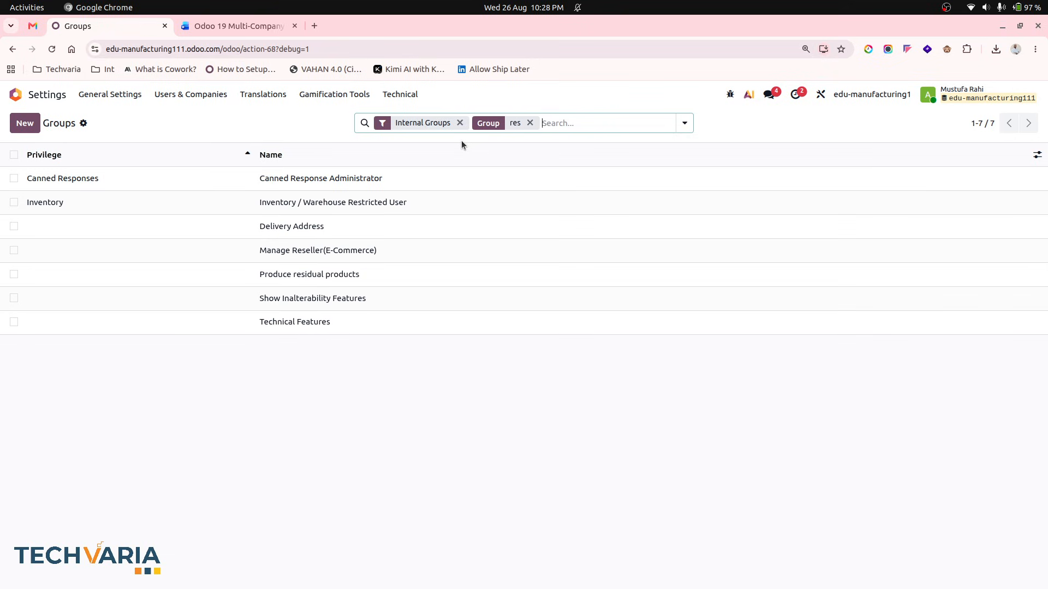
click(315, 203)
- Review the group's Inherited, Access Rights and Record Rules tabs
click(87, 287)
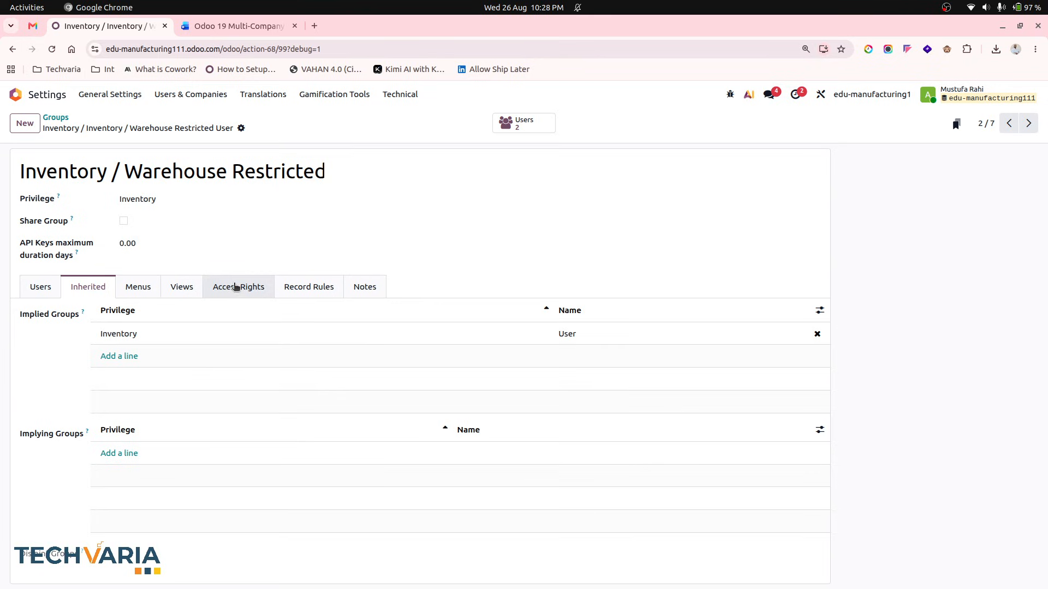
click(234, 287)
click(300, 287)
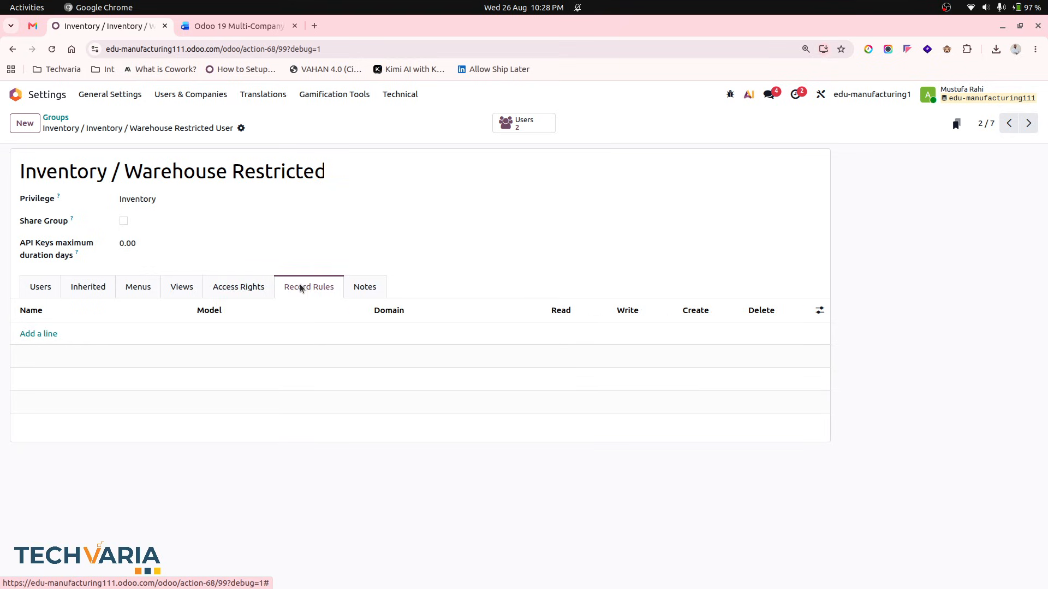
- Copy the rule name Warehouse Access by Company/Warehouse from the document's Warehouse Record Rule section
click(261, 28)
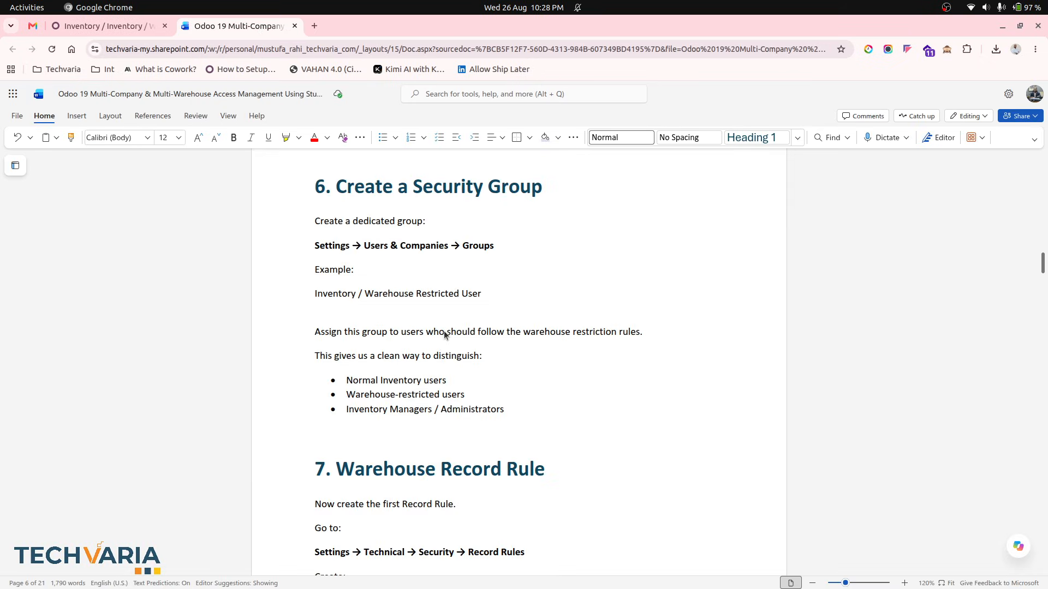
scroll(452, 327, down, 5)
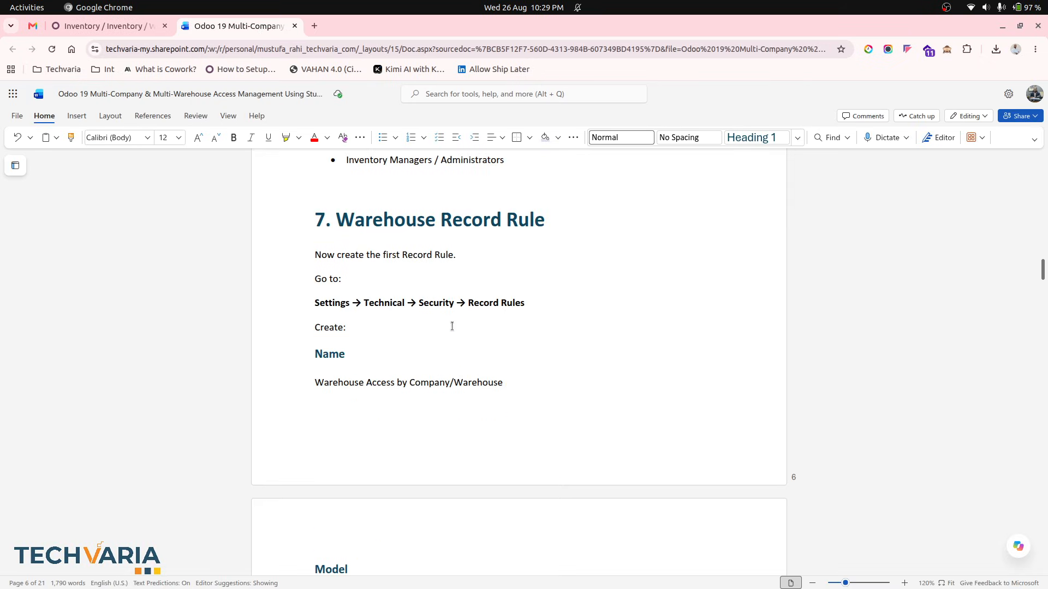
scroll(435, 325, down, 3)
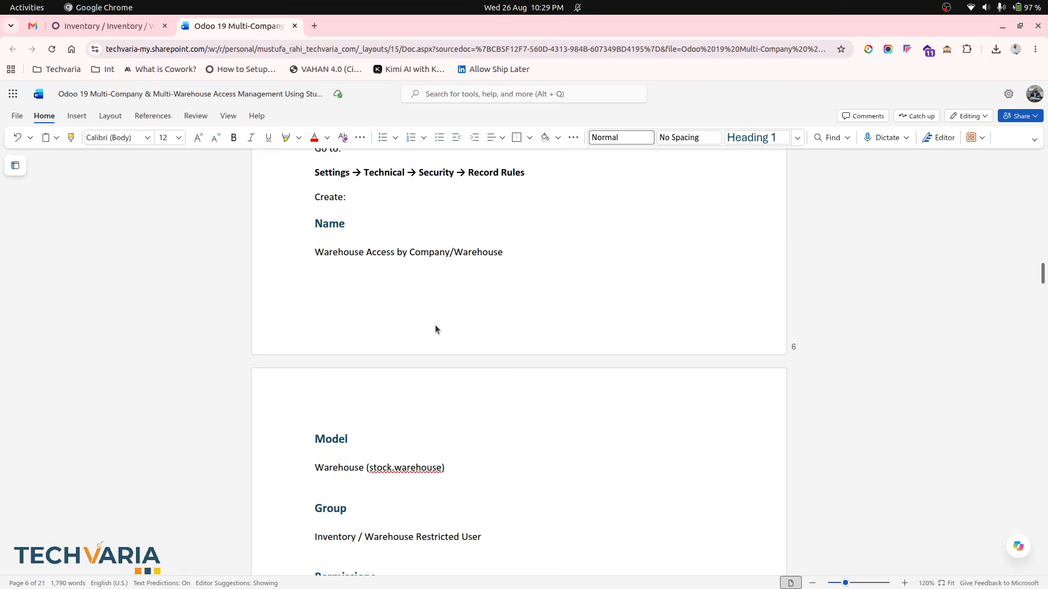
triple_click(347, 225)
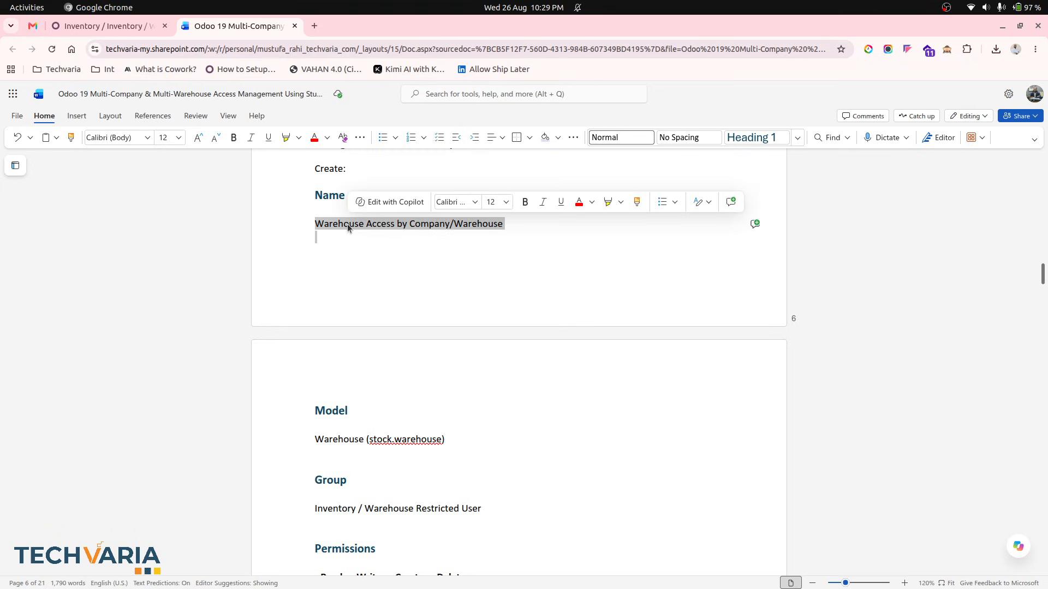
double_click(347, 224)
triple_click(347, 224)
key(ctrl+c)
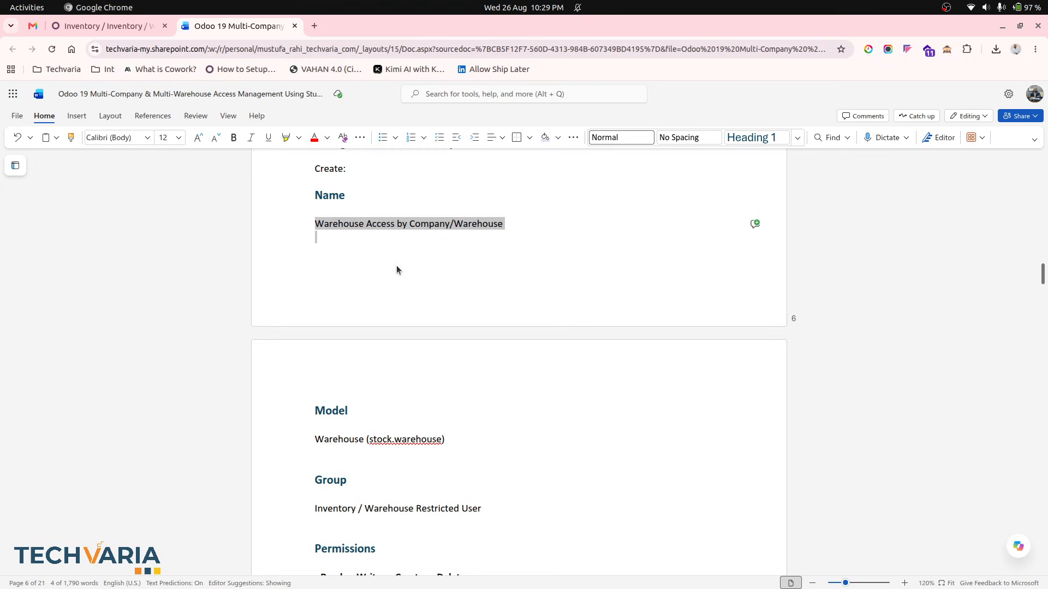
scroll(396, 266, up, 3)
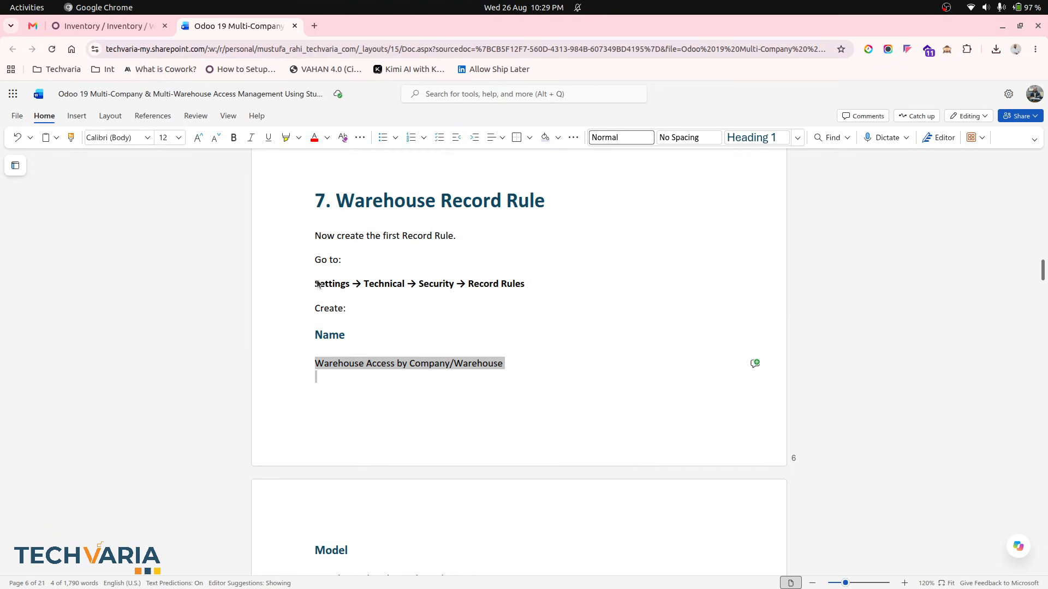
- Create a new record rule and paste Warehouse Access by Company/Warehouse as its name
click(143, 26)
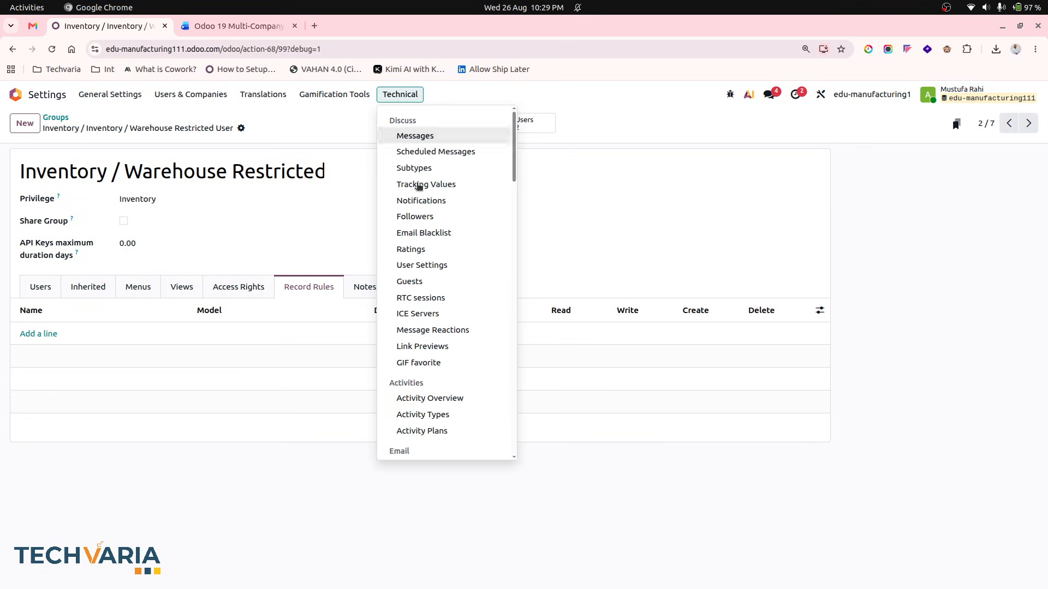
scroll(428, 276, down, 10)
click(434, 261)
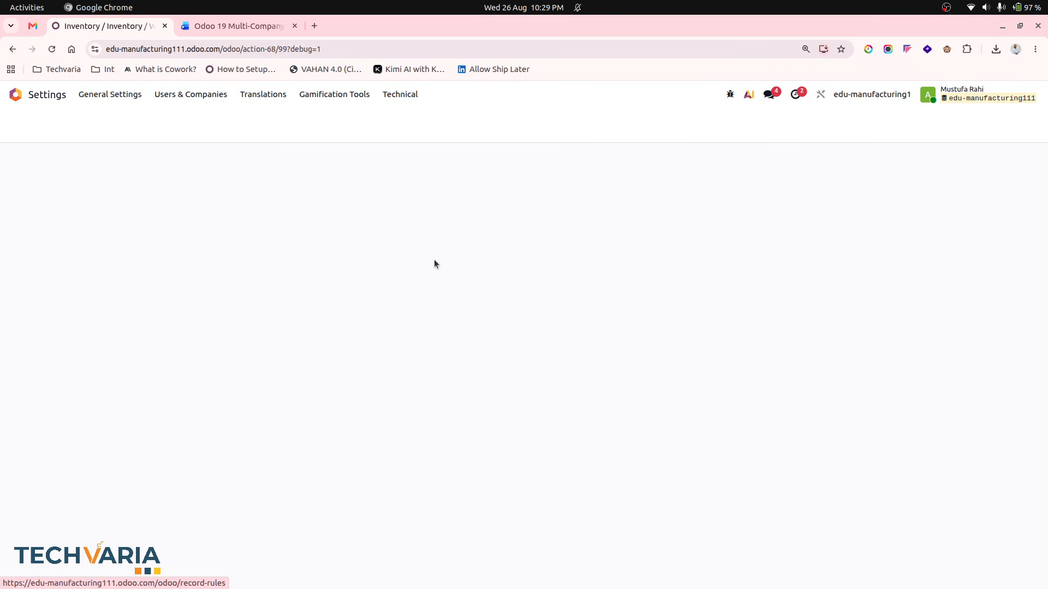
click(26, 128)
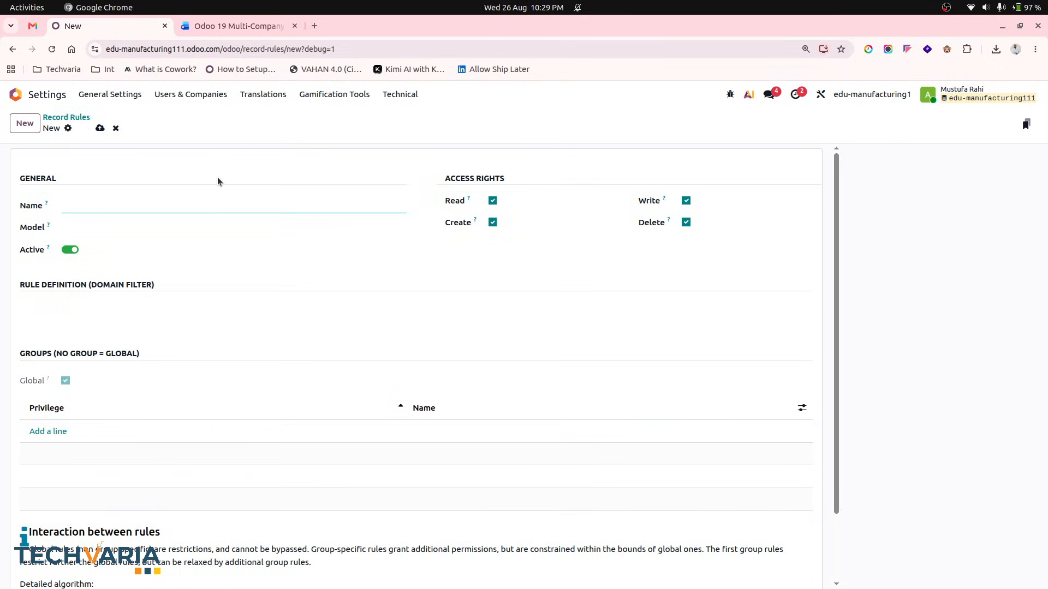
key(ctrl+v)
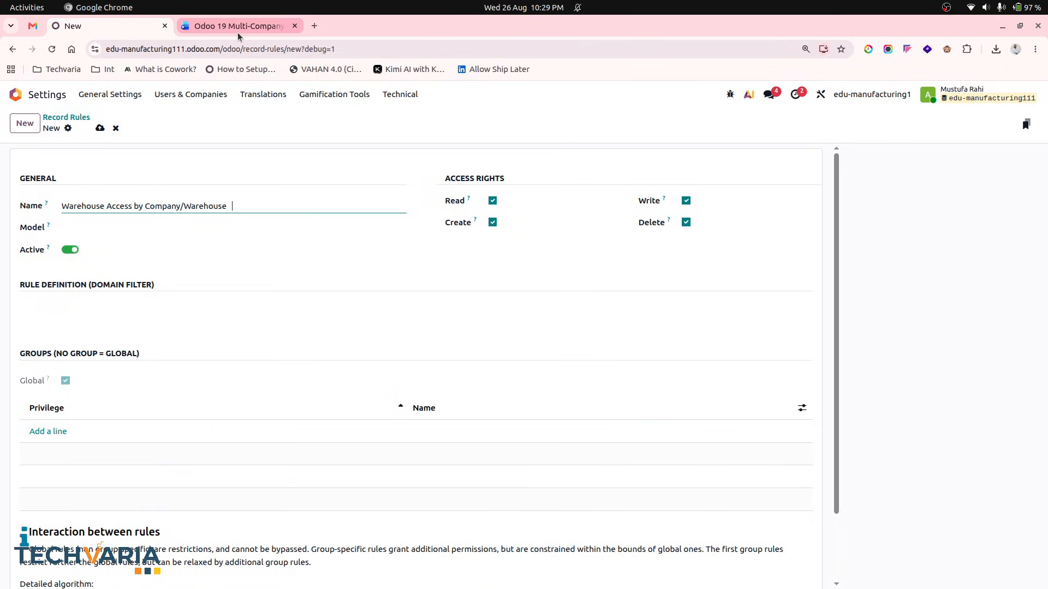
- Check the model in the document and set the record rule's model to Warehouse
click(221, 26)
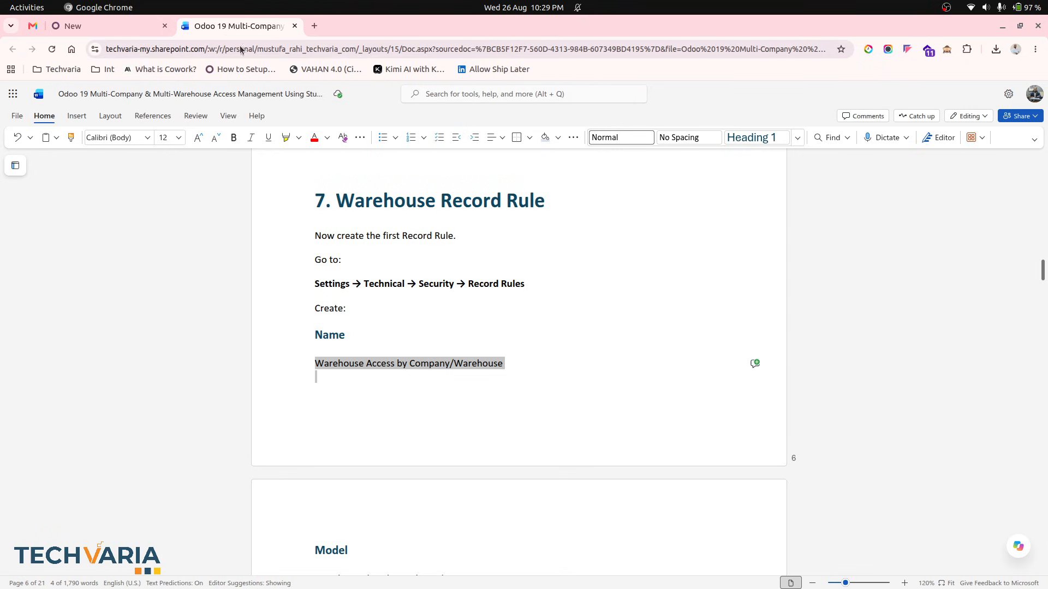
scroll(366, 334, down, 5)
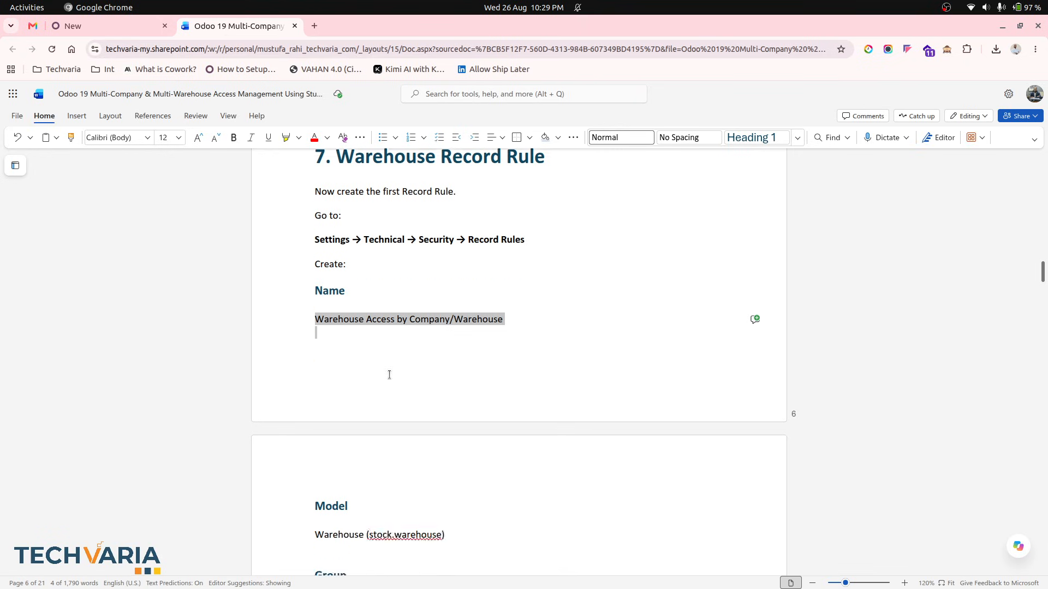
click(372, 320)
click(333, 320)
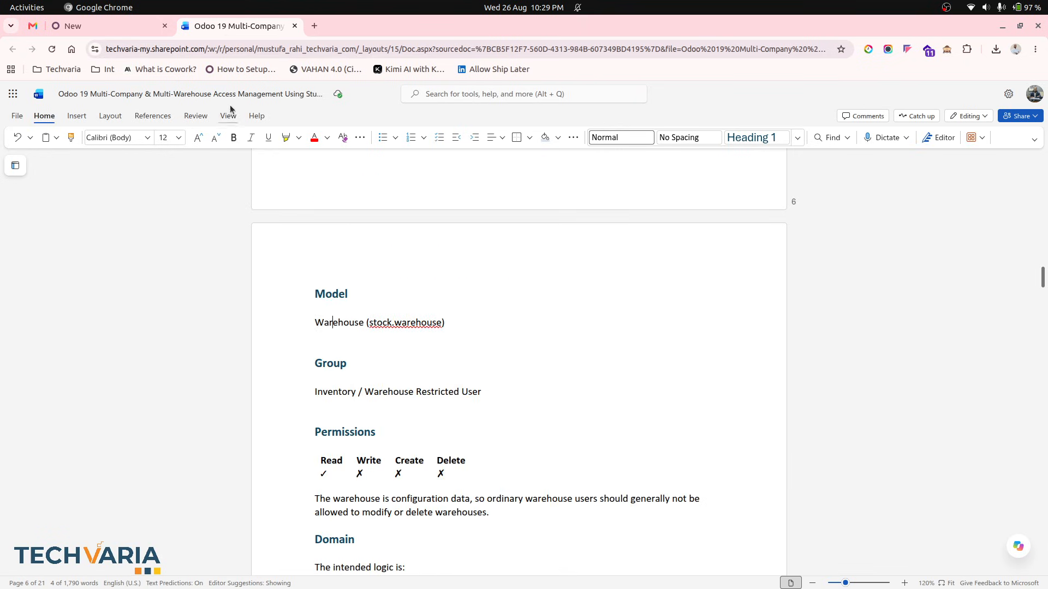
click(127, 25)
click(129, 233)
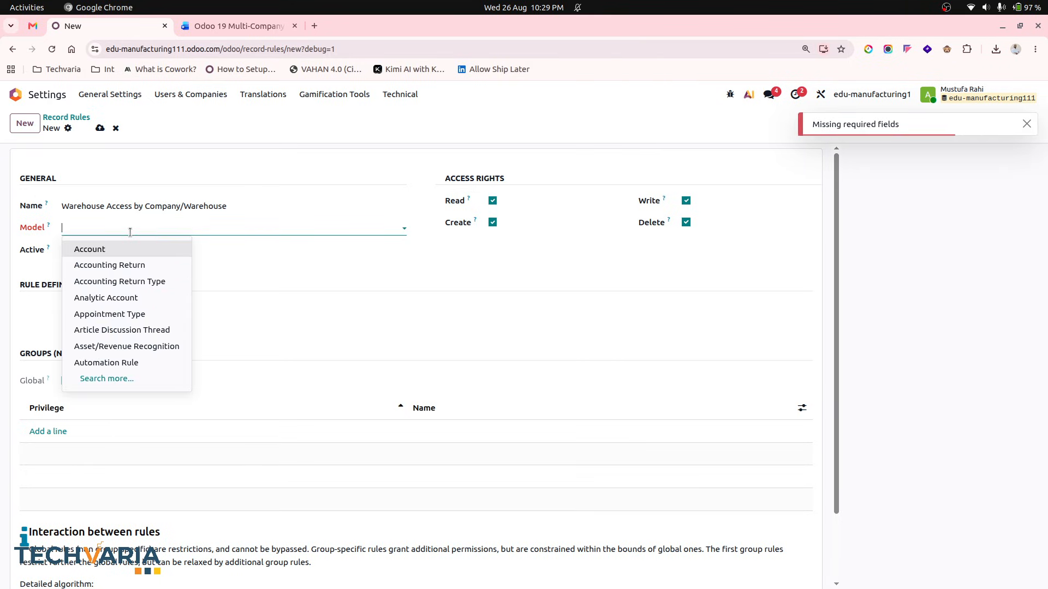
text(ware)
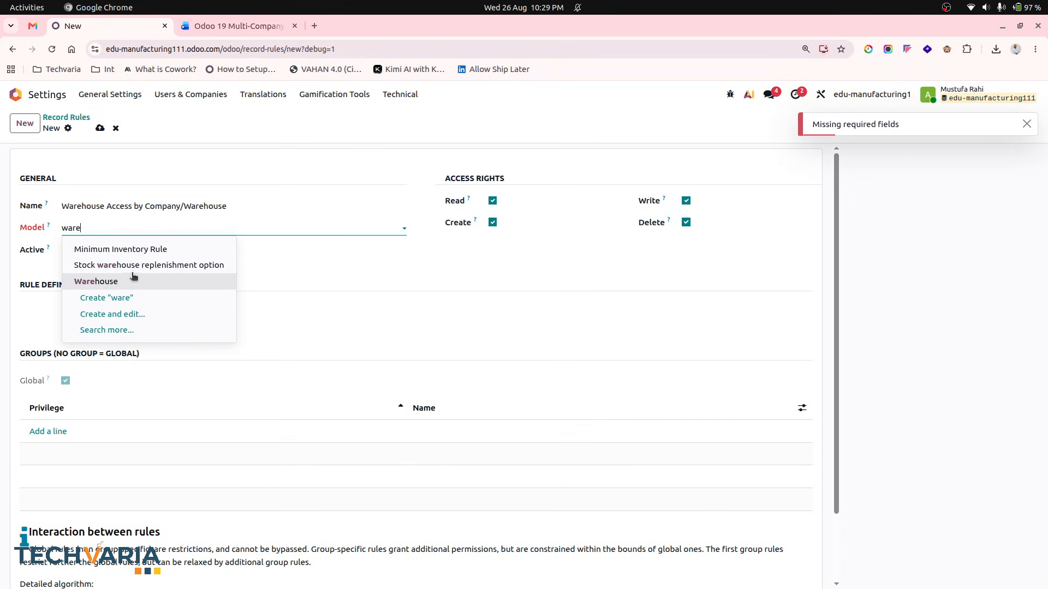
click(132, 277)
- Limit the rule's access rights to Read only, as listed in the document, and save the rule
click(202, 28)
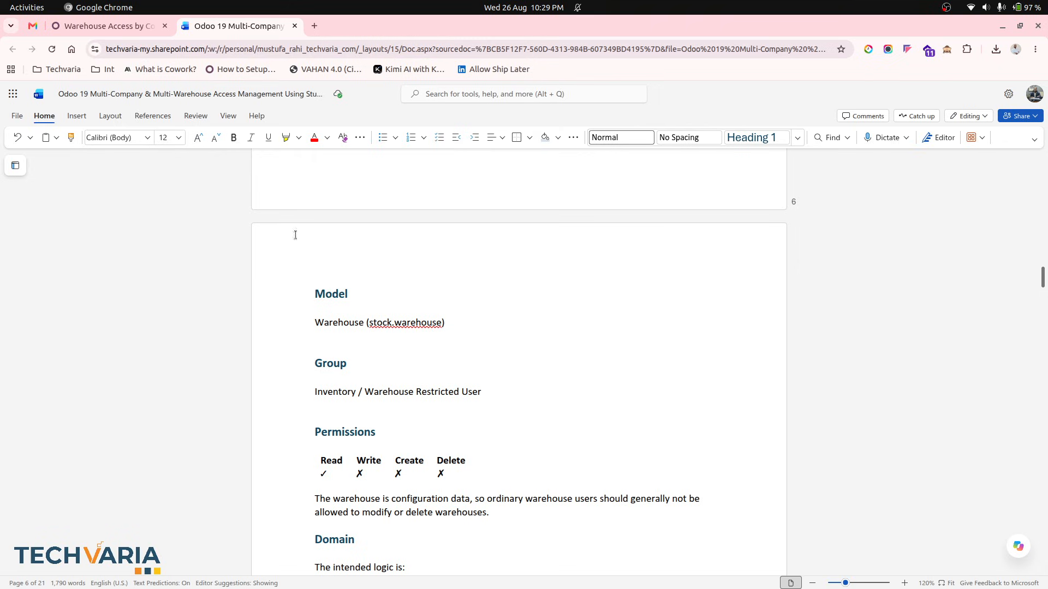
scroll(409, 395, down, 4)
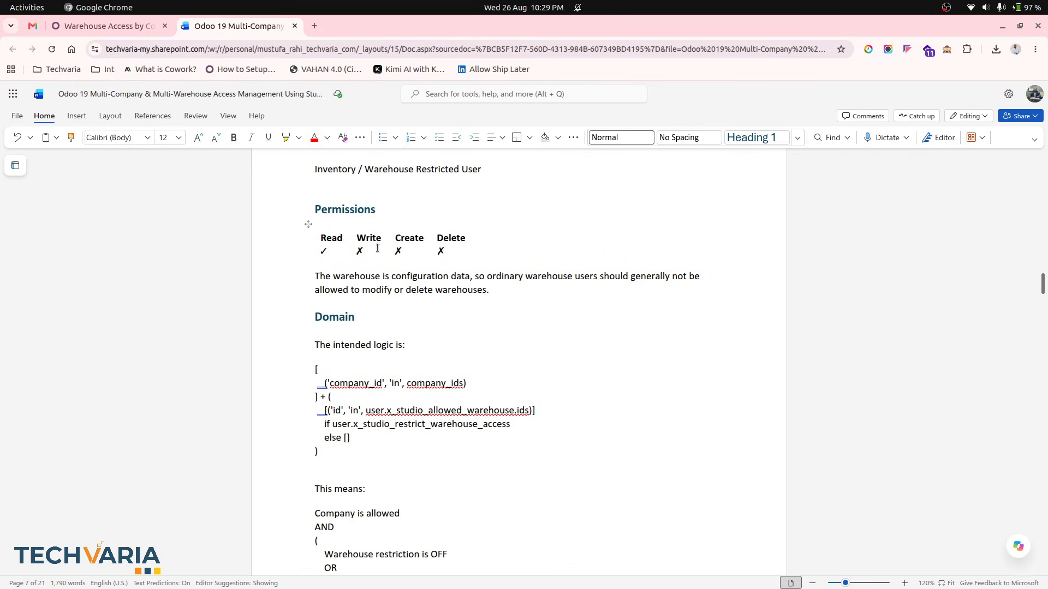
click(121, 26)
click(492, 222)
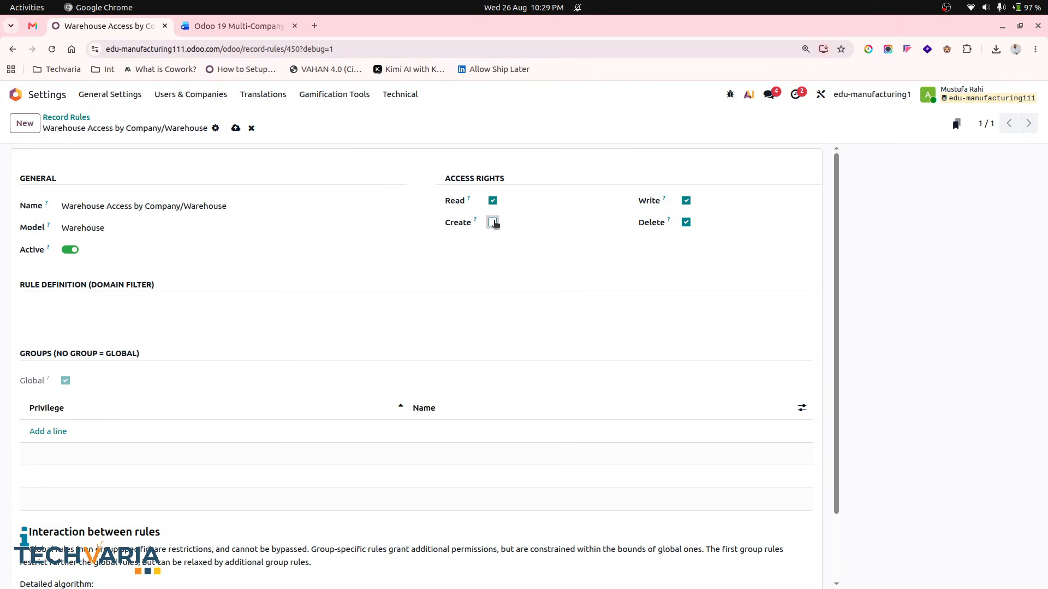
click(686, 201)
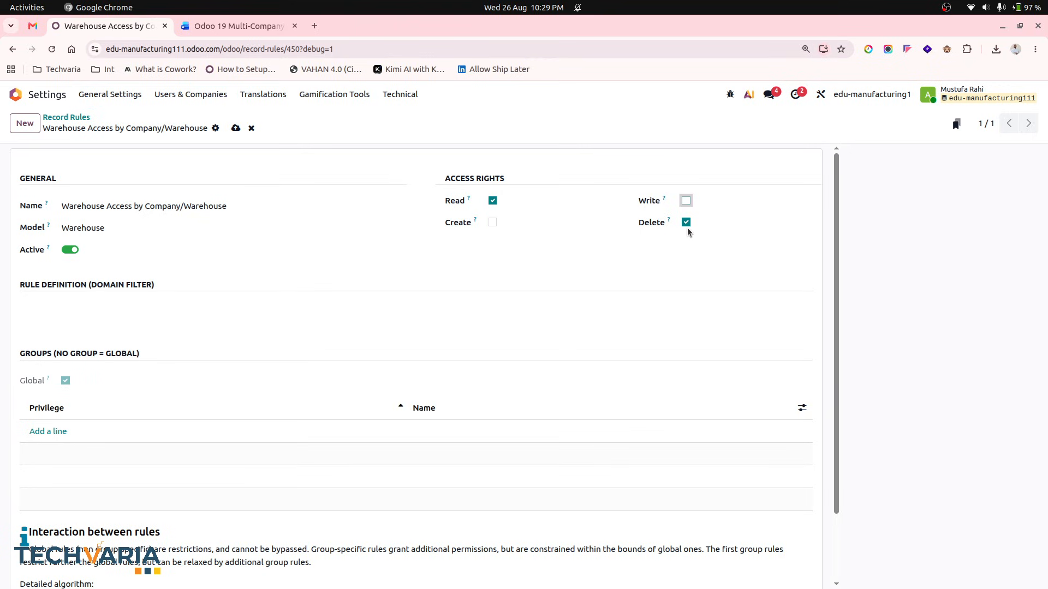
click(235, 128)
- Copy the domain from the document and paste it into the rule's domain filter
click(98, 309)
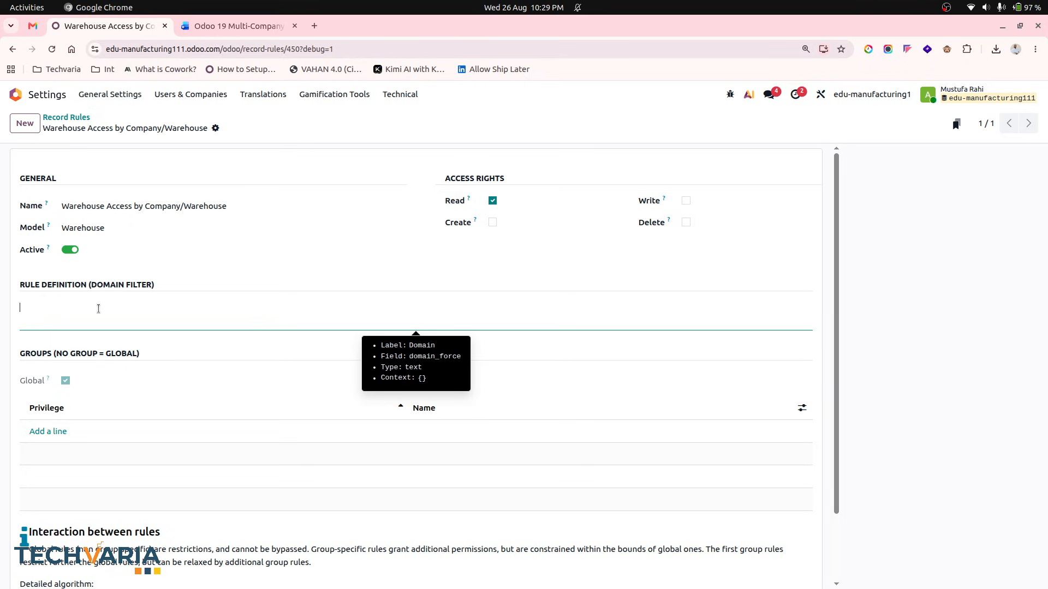
click(200, 29)
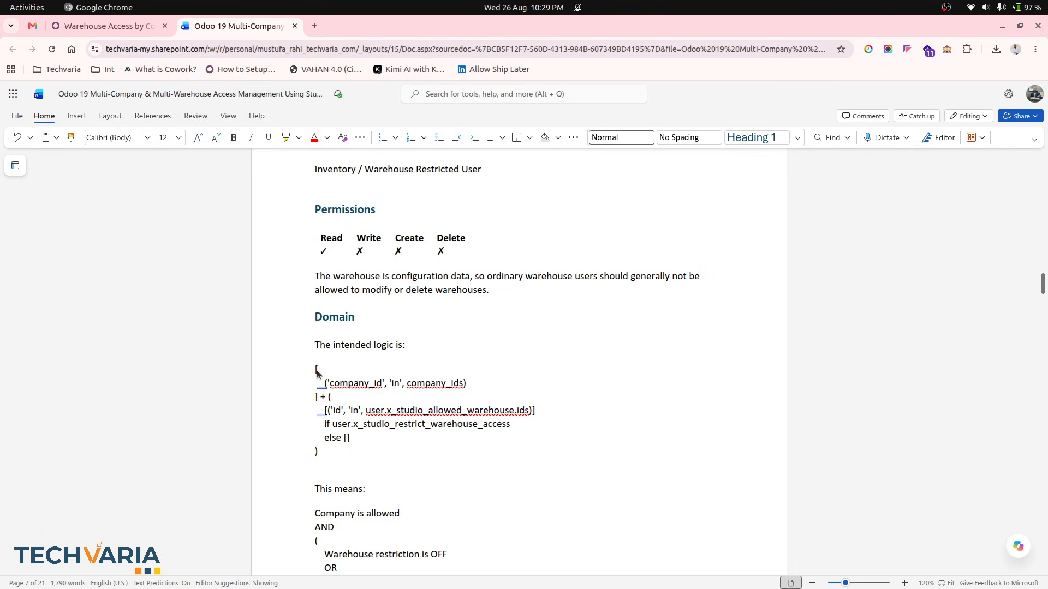
drag(316, 369, 388, 439)
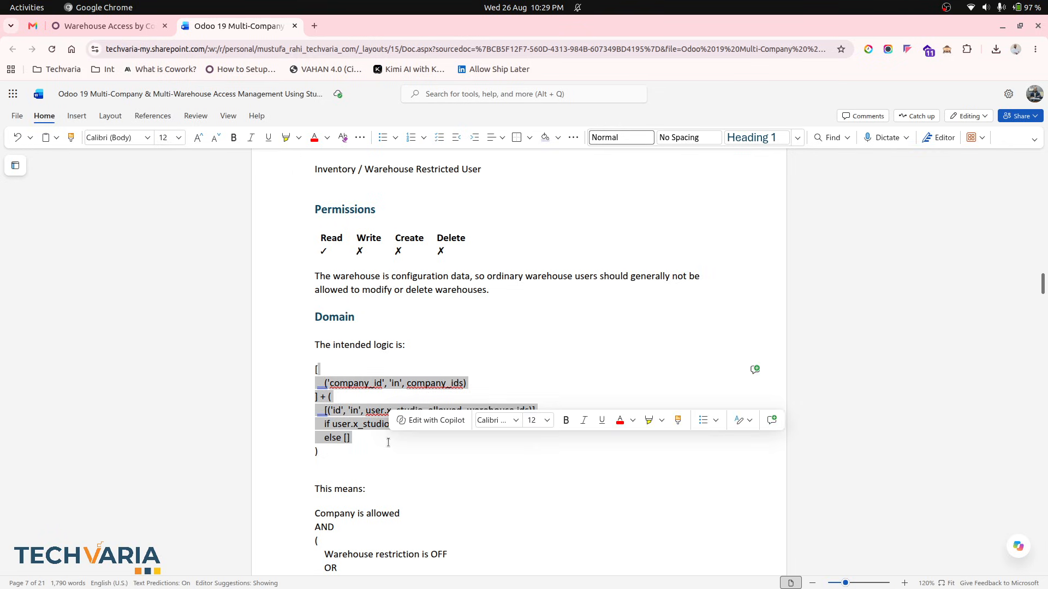
click(334, 463)
drag(319, 452, 300, 372)
key(ctrl+c)
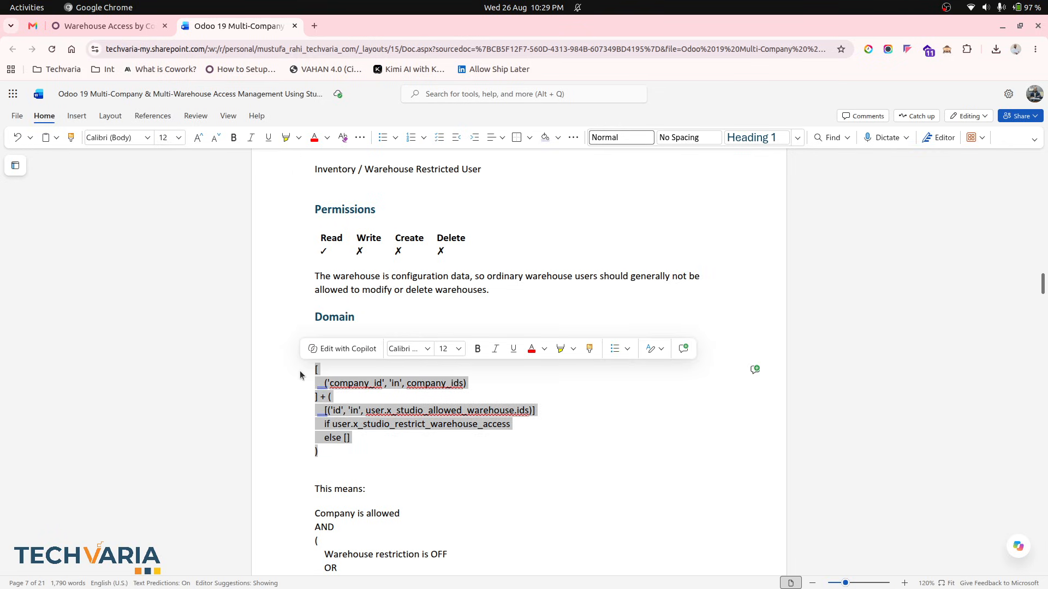
click(136, 26)
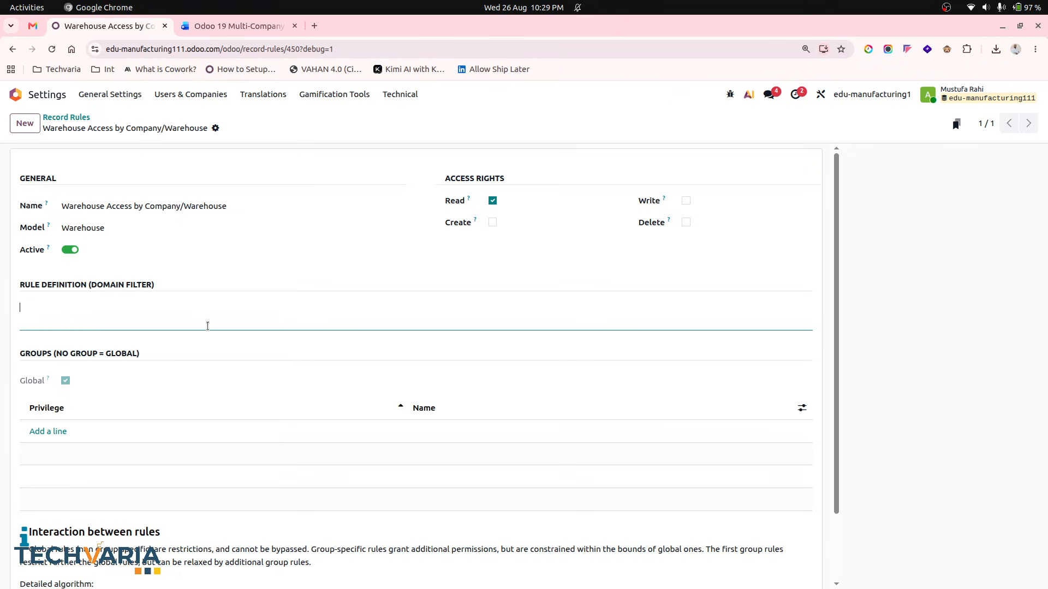
key(ctrl+v)
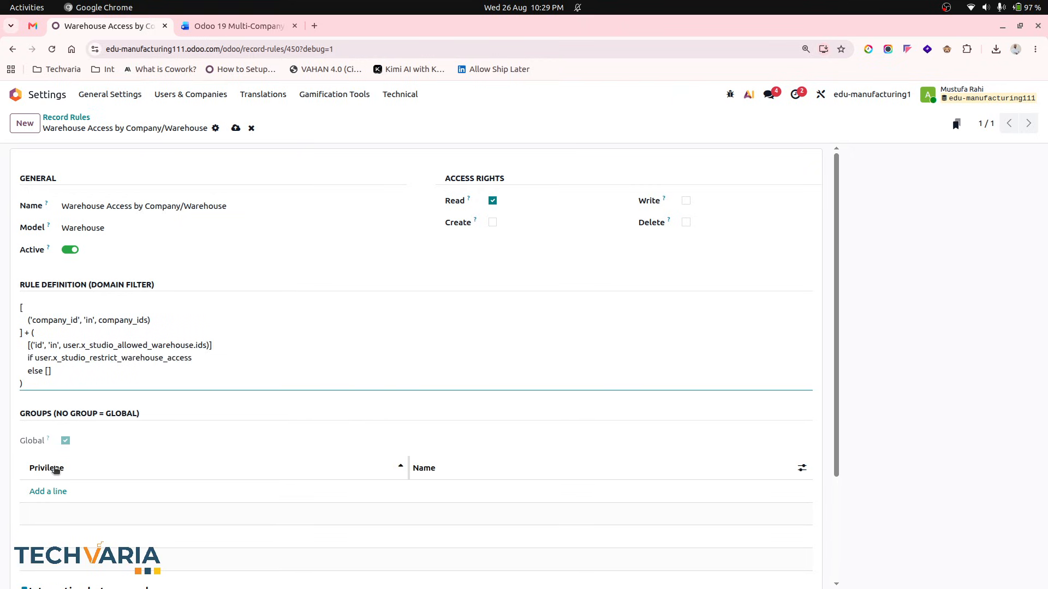
- Add the Inventory / Warehouse Restricted User group to the record rule
click(56, 494)
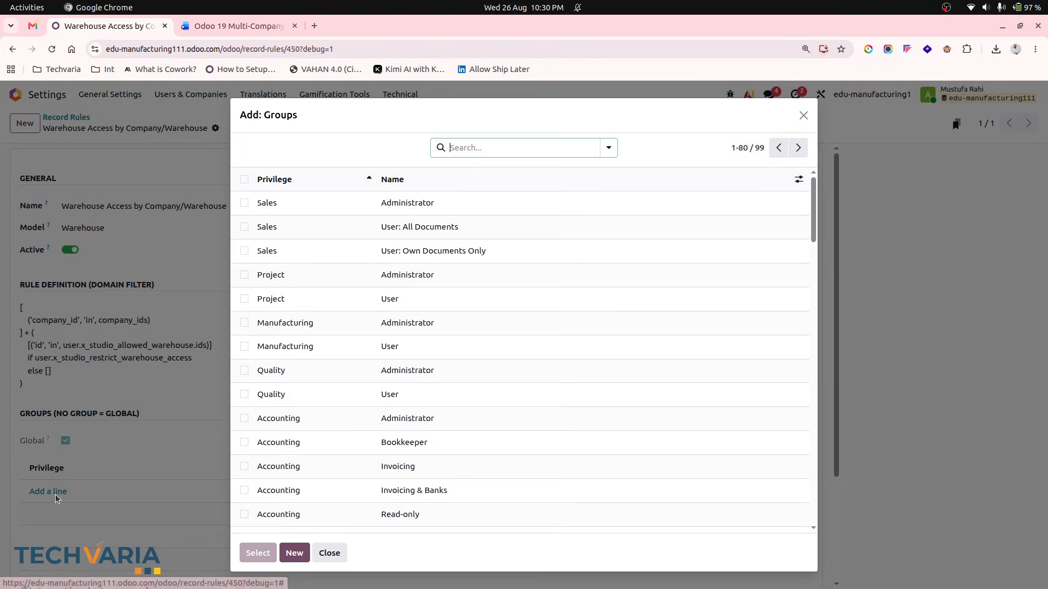
click(494, 148)
text(res)
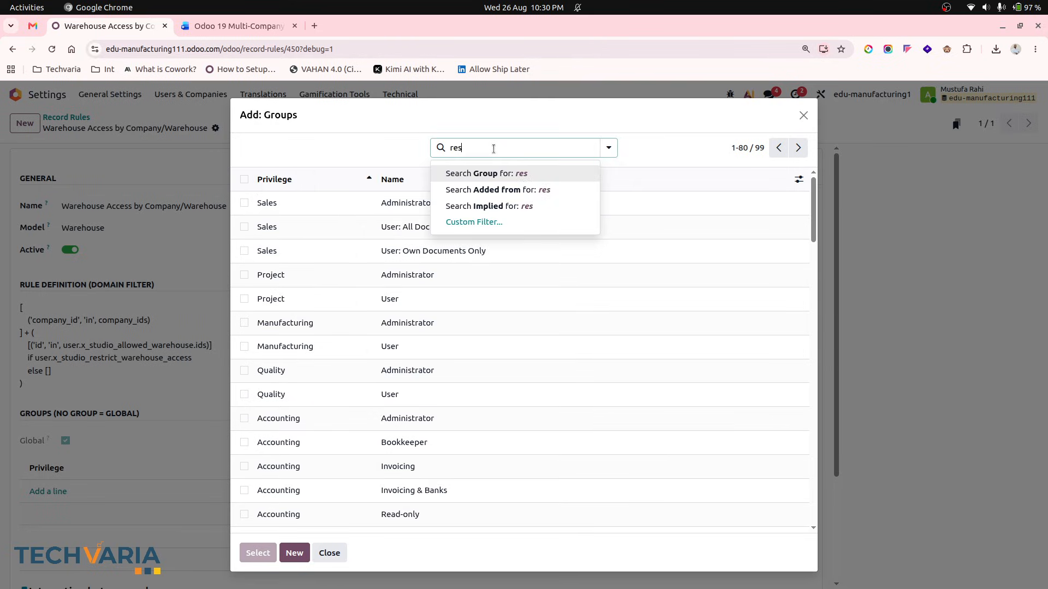
key(Return)
click(465, 227)
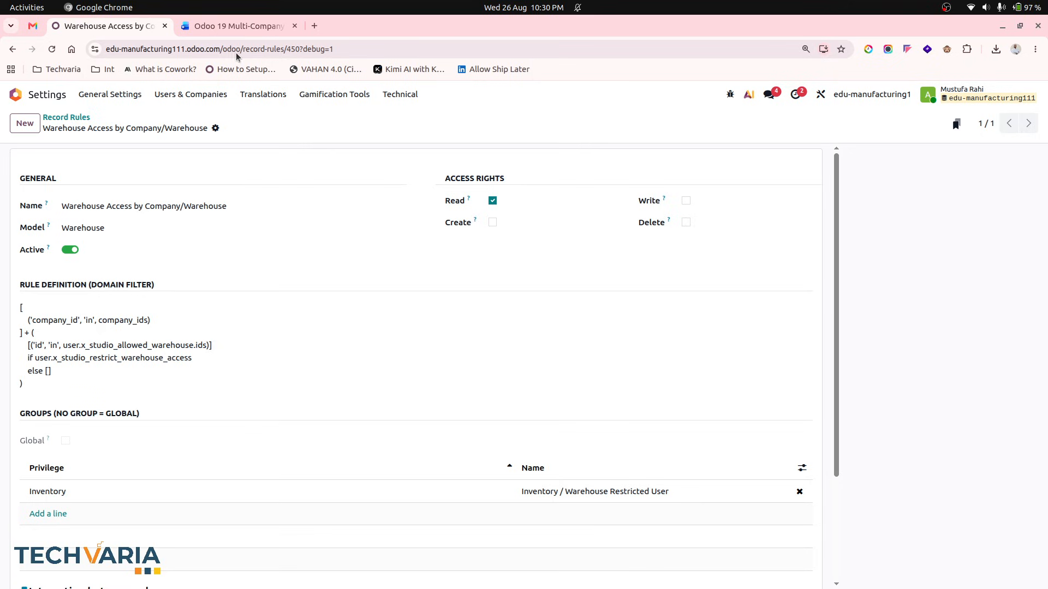
- Copy the rule name Operation Type Access by Warehouse from the document's Operation Type Record Rule section
click(228, 28)
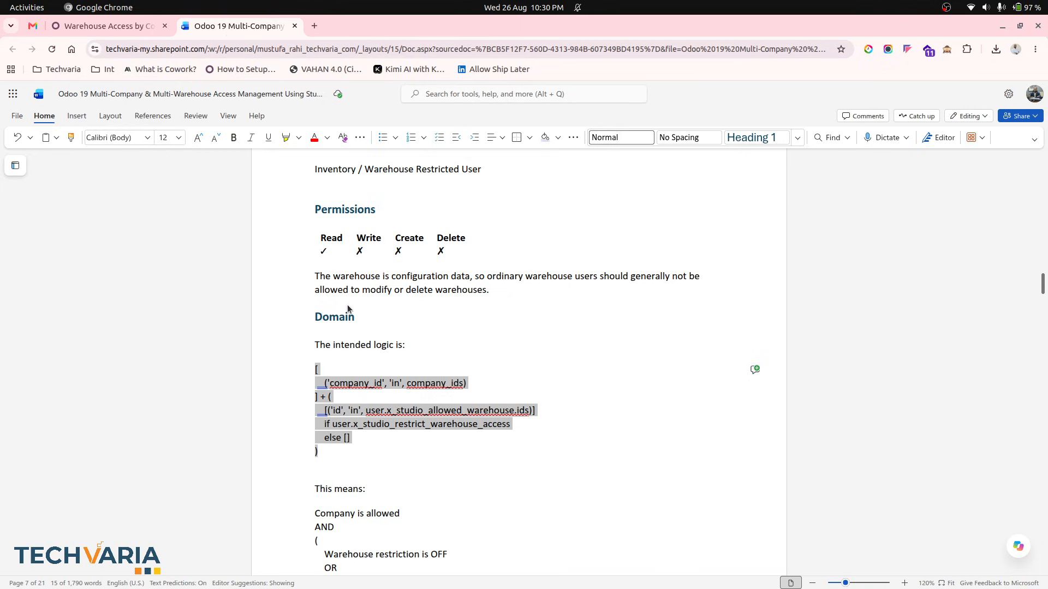
scroll(382, 368, down, 4)
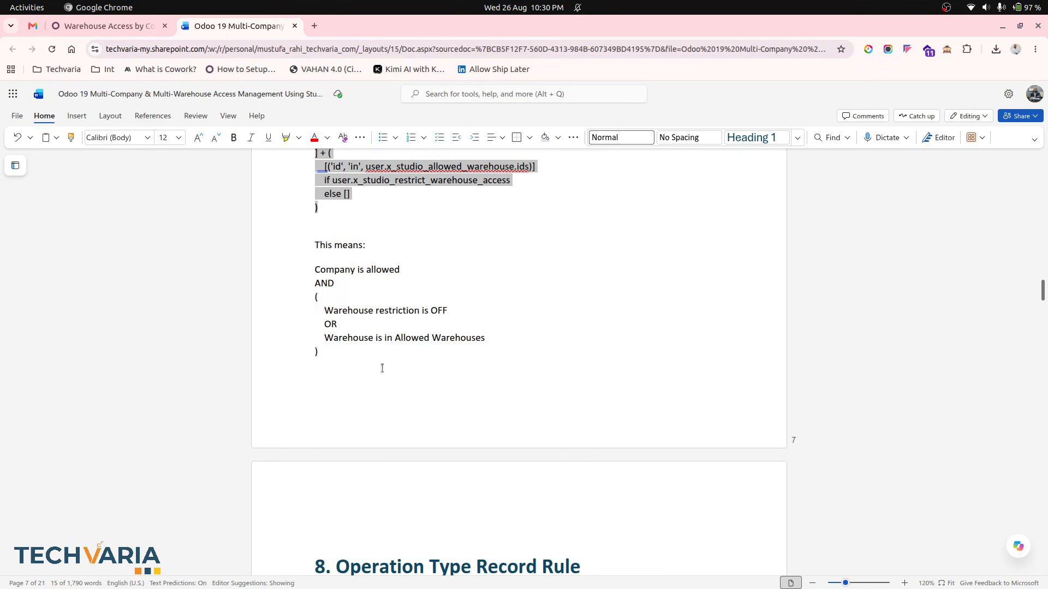
scroll(382, 368, down, 1)
scroll(382, 367, up, 2)
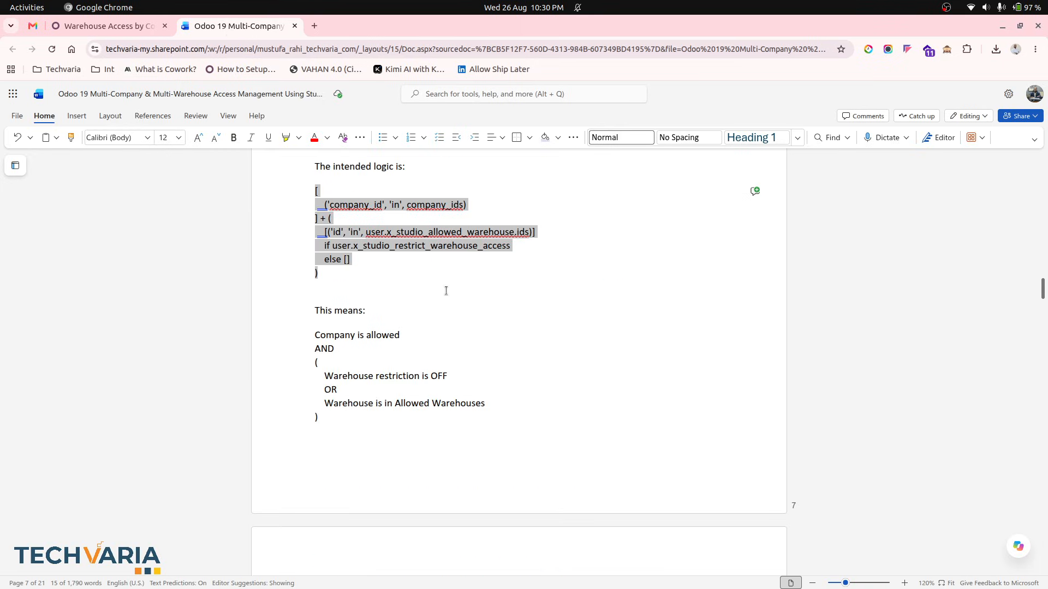
triple_click(415, 245)
click(397, 246)
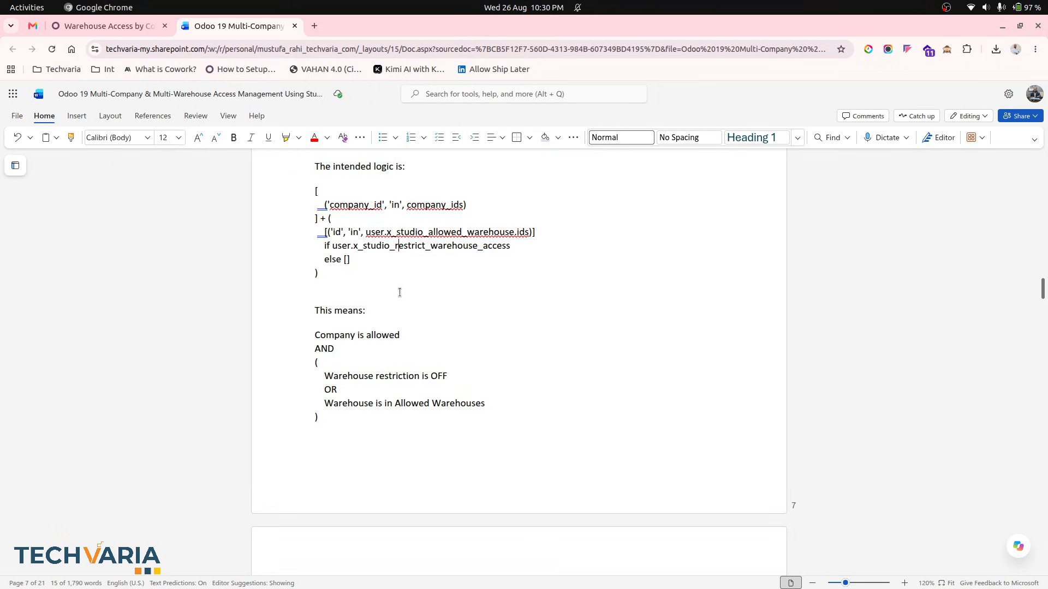
scroll(400, 292, down, 5)
scroll(399, 292, down, 1)
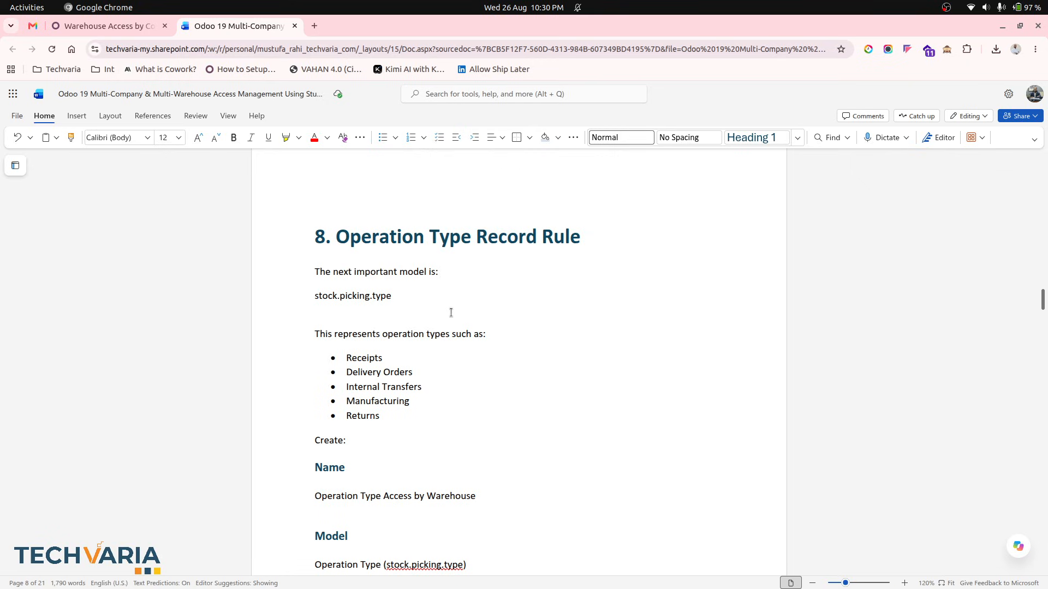
scroll(451, 313, down, 1)
scroll(407, 342, down, 1)
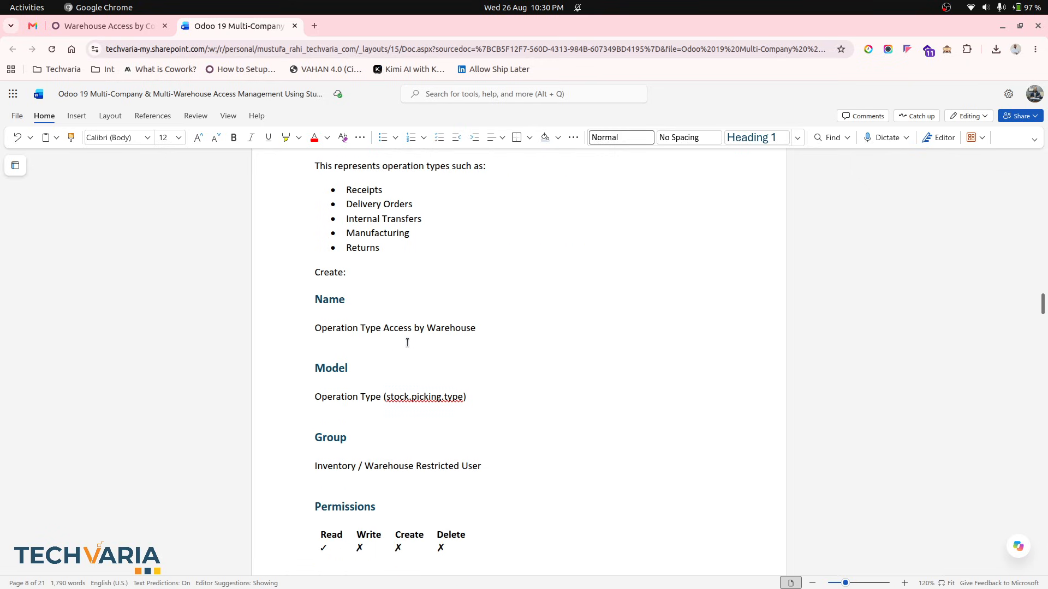
triple_click(380, 322)
triple_click(380, 323)
key(ctrl+c)
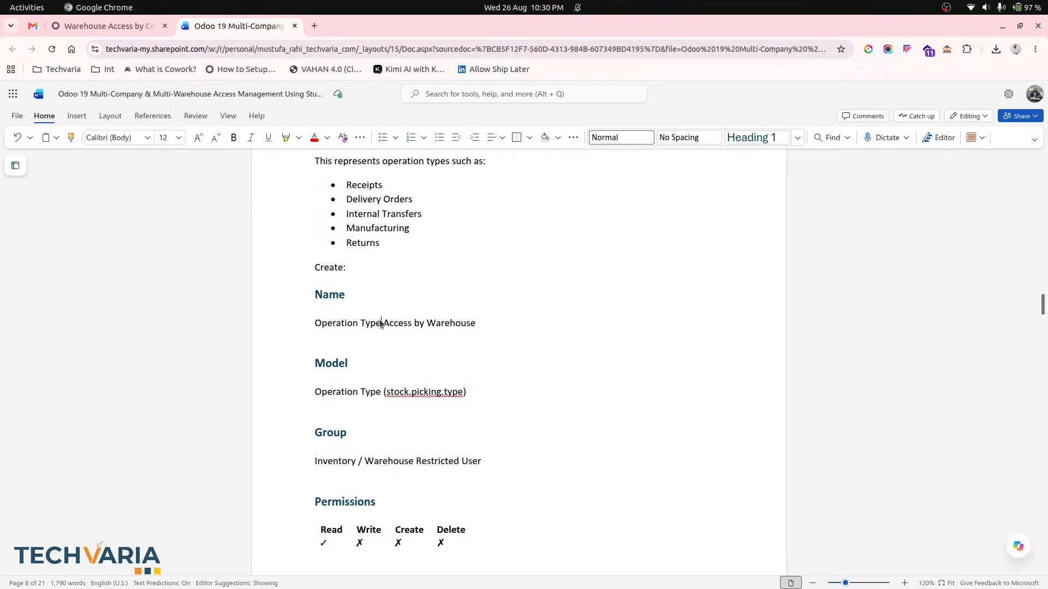
- Start a record rule named Operation Type Access by Warehouse on the Picking Type model and open that model's details
click(109, 26)
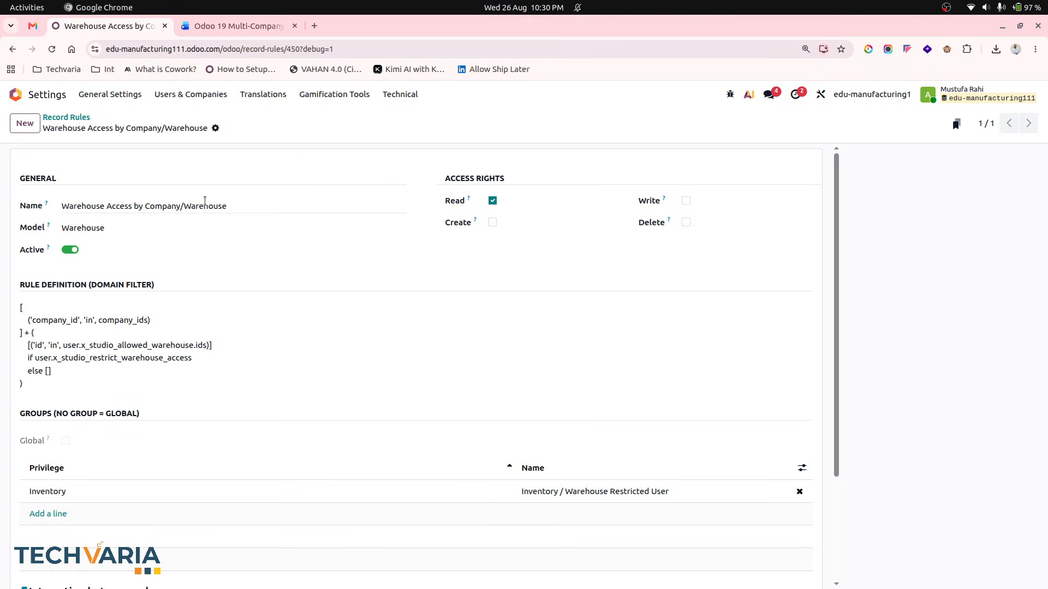
click(65, 118)
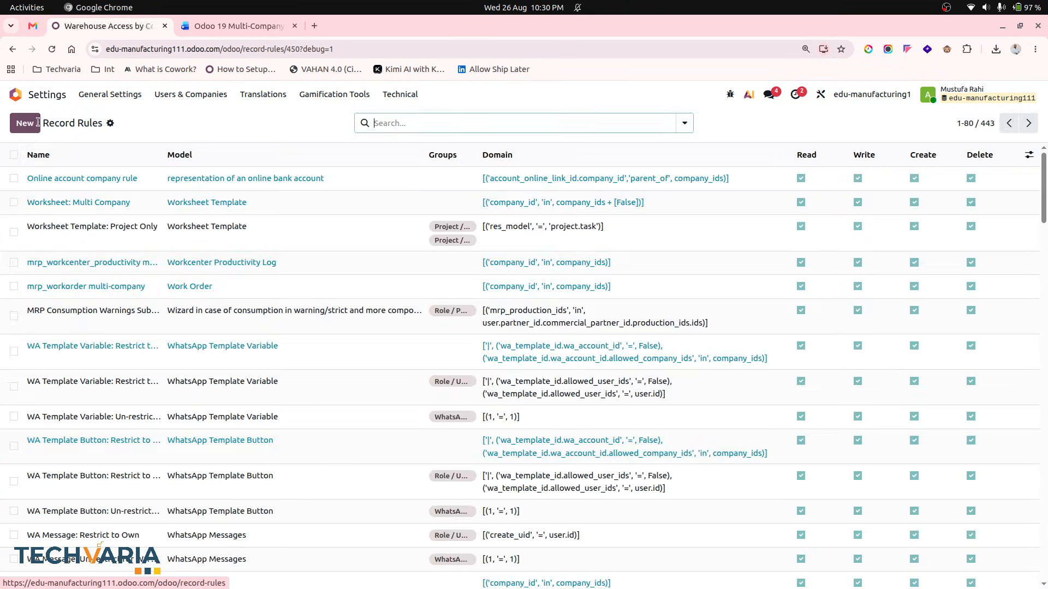
click(25, 123)
key(ctrl+v)
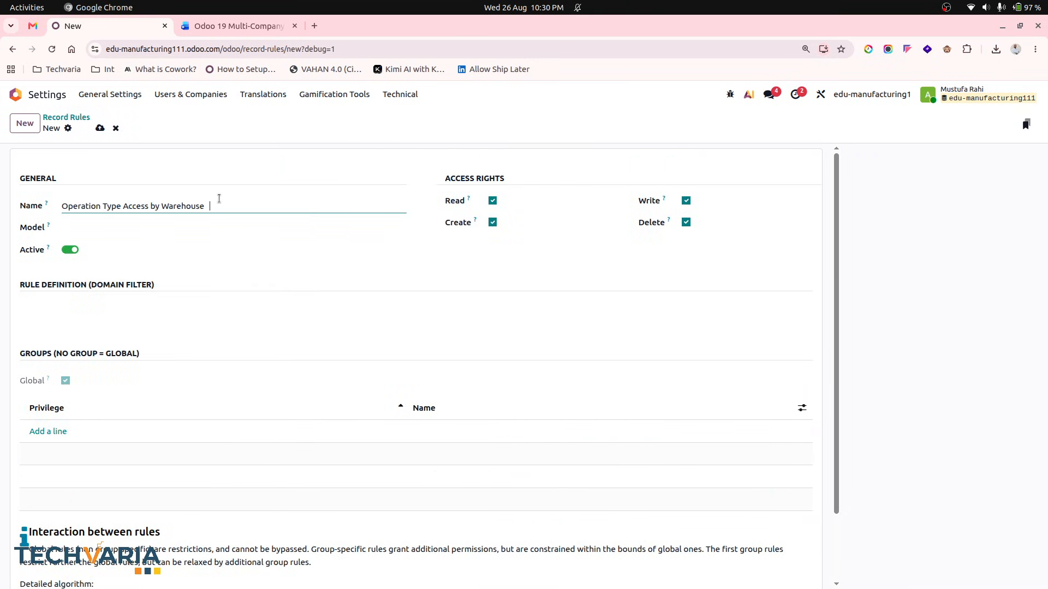
click(203, 228)
text(opera)
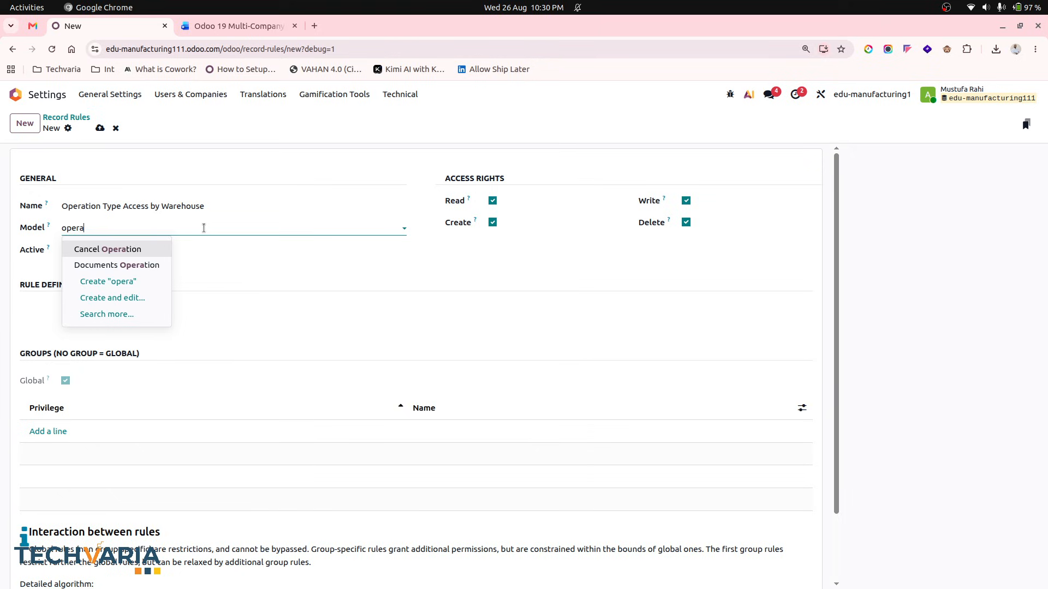
key(BackSpace)
key(BackSpace)
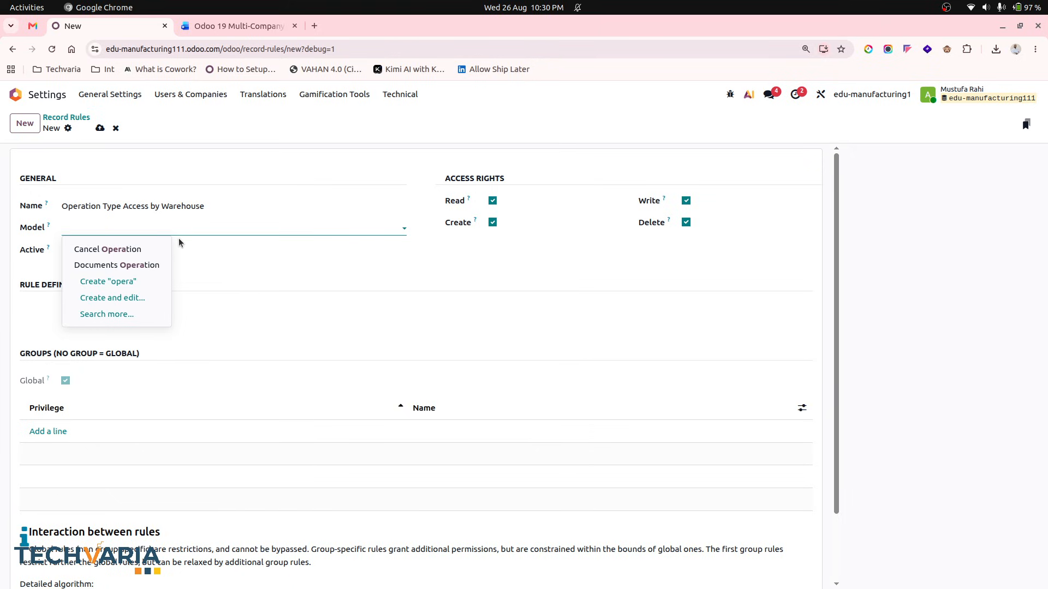
click(261, 27)
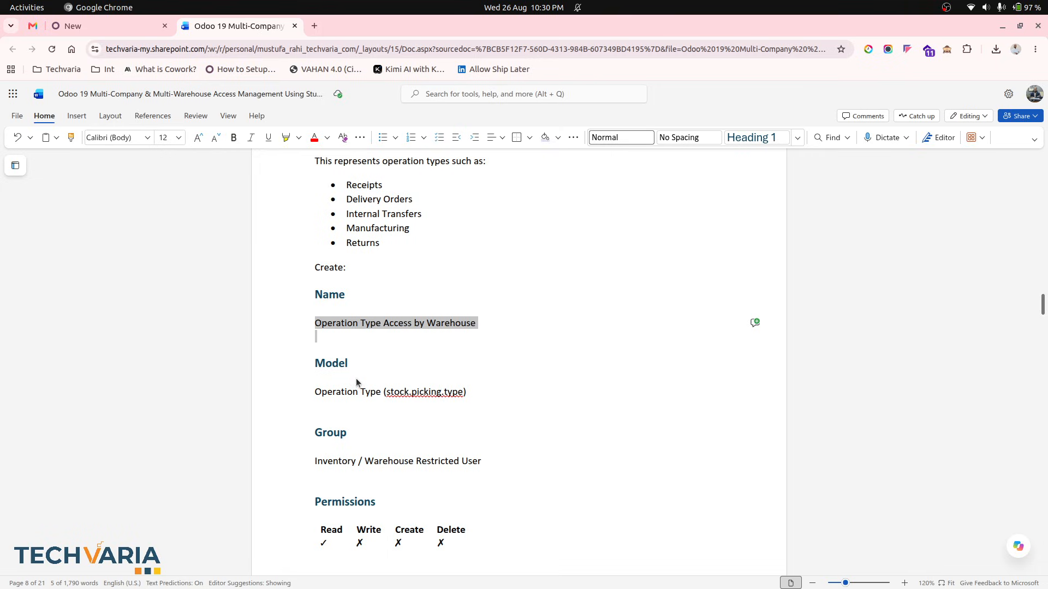
click(102, 20)
text(stock.)
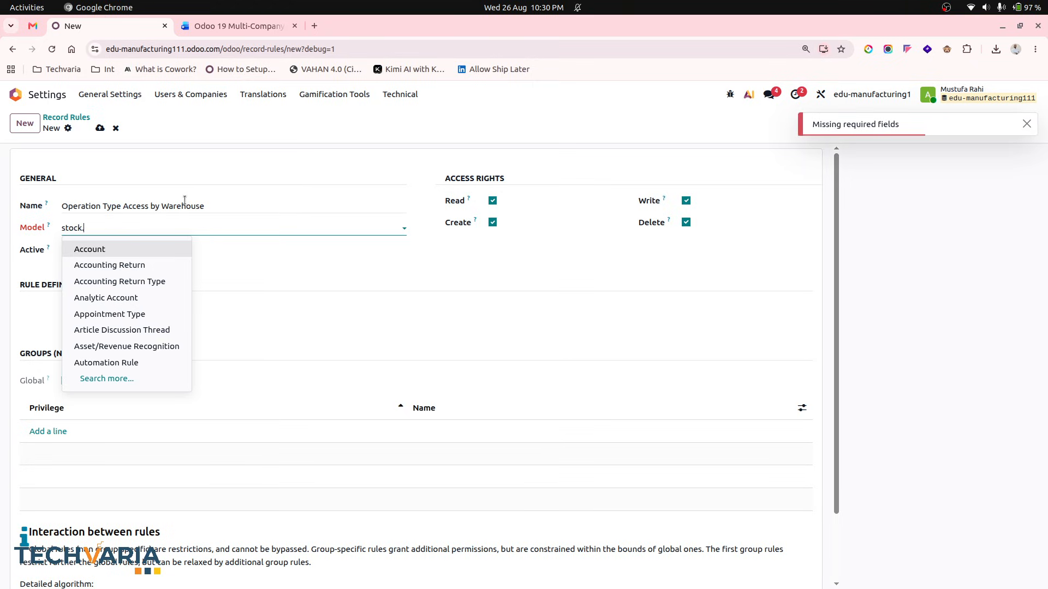
text(pi)
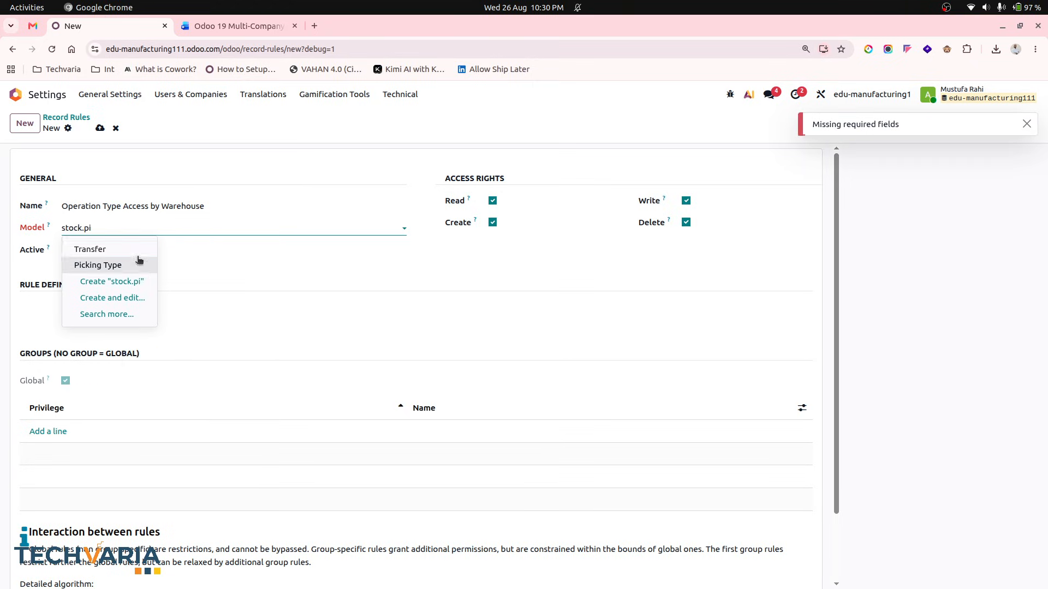
click(133, 264)
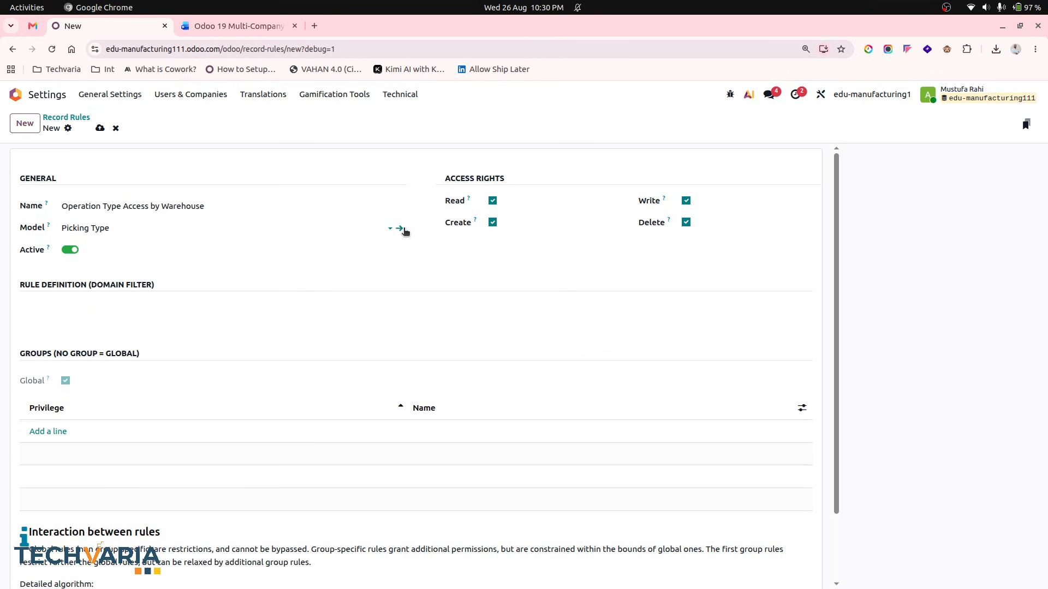
click(400, 228)
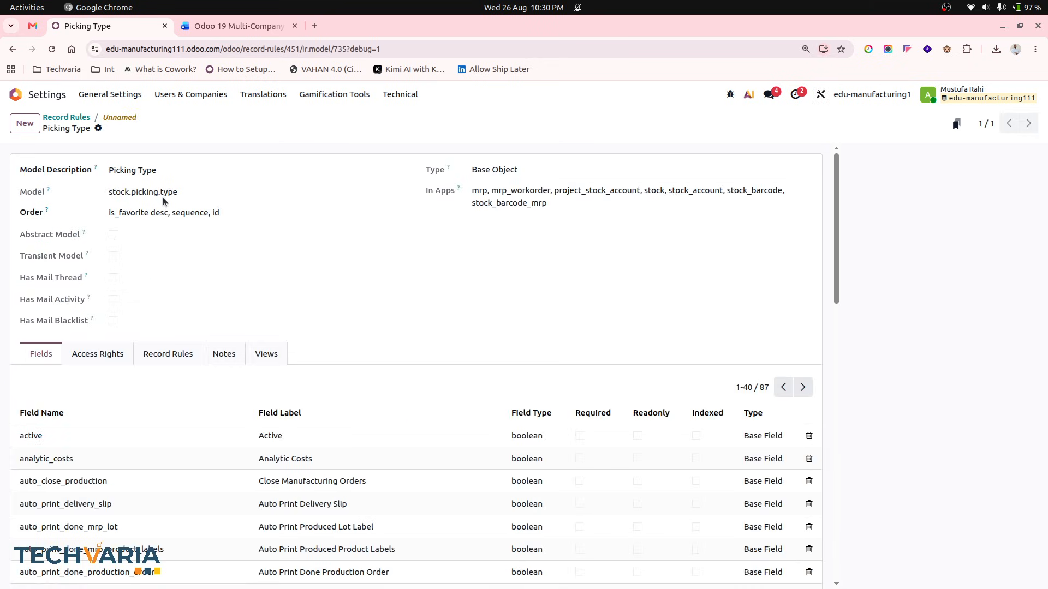
click(68, 118)
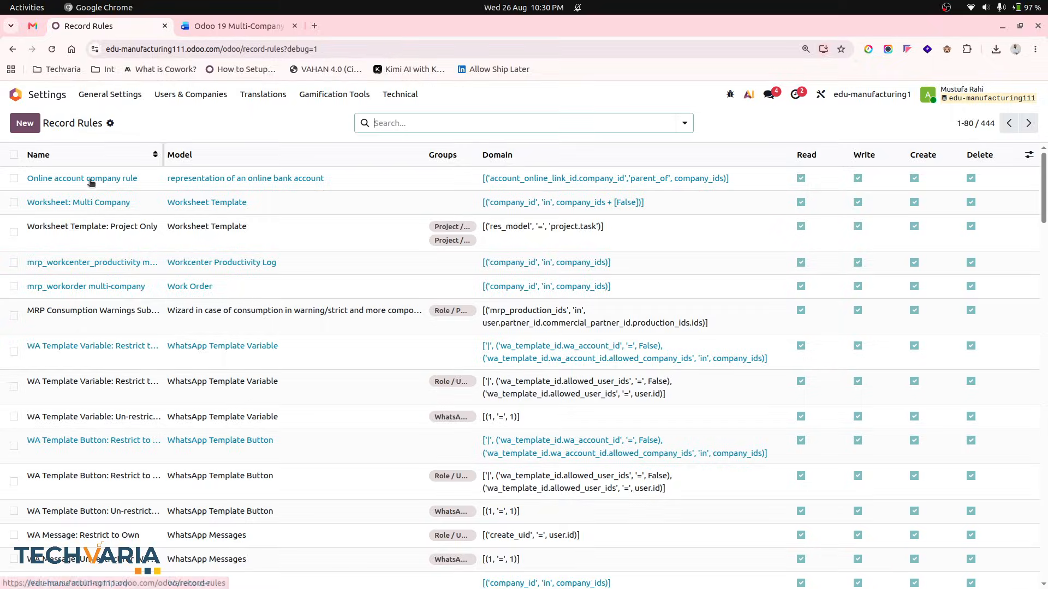
- Create a new record rule named Operation Type Access by Warehouse on the Picking Type model and save it
click(37, 122)
key(ctrl+v)
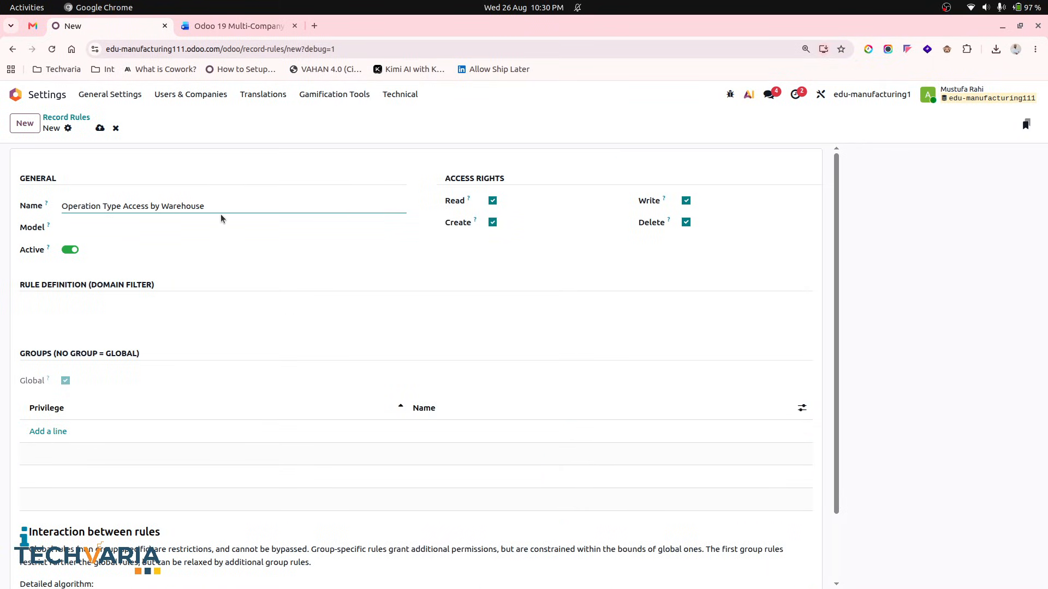
click(216, 229)
text(stock.p)
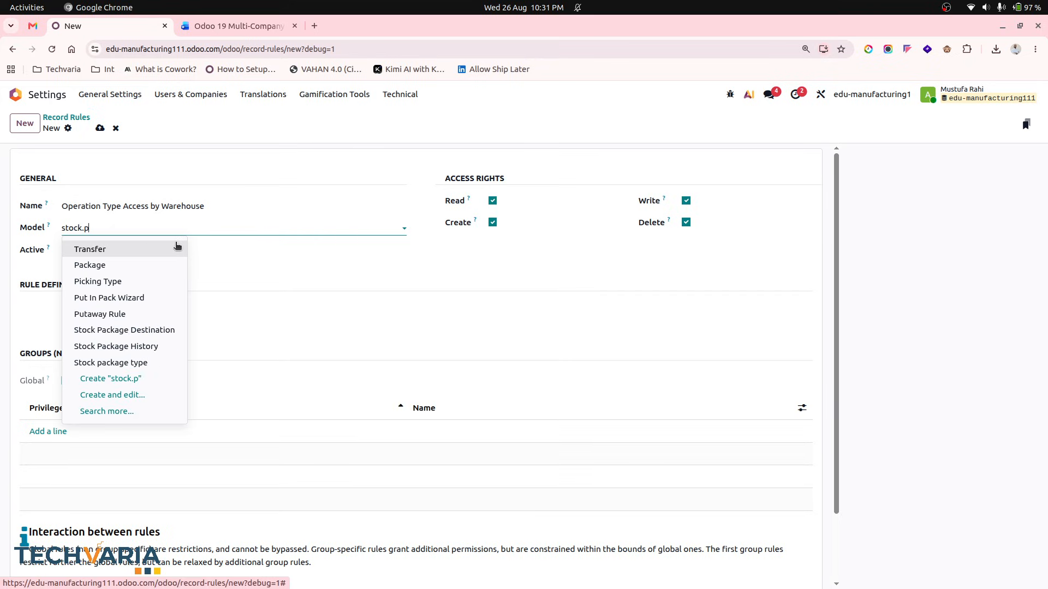
text(i)
click(131, 263)
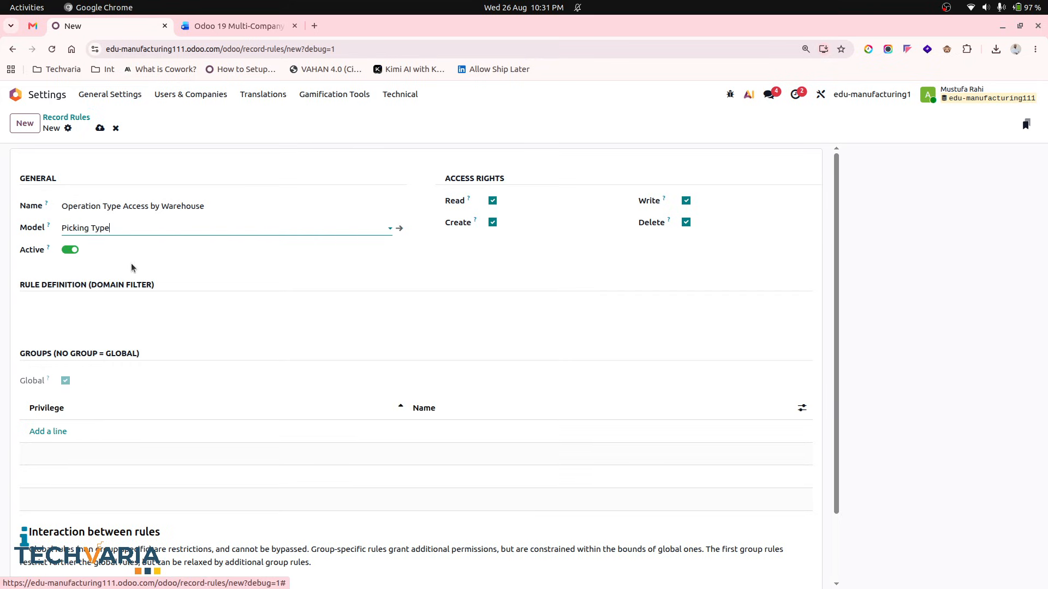
click(99, 127)
- Limit the rule's access rights to Read only, as listed in the document's permissions
click(246, 28)
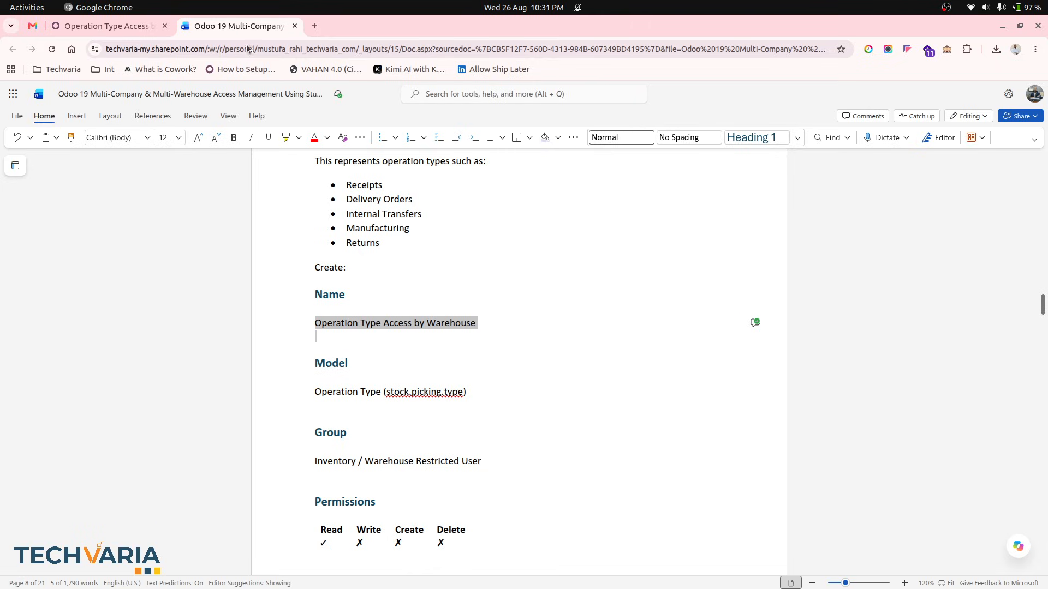
scroll(411, 436, down, 3)
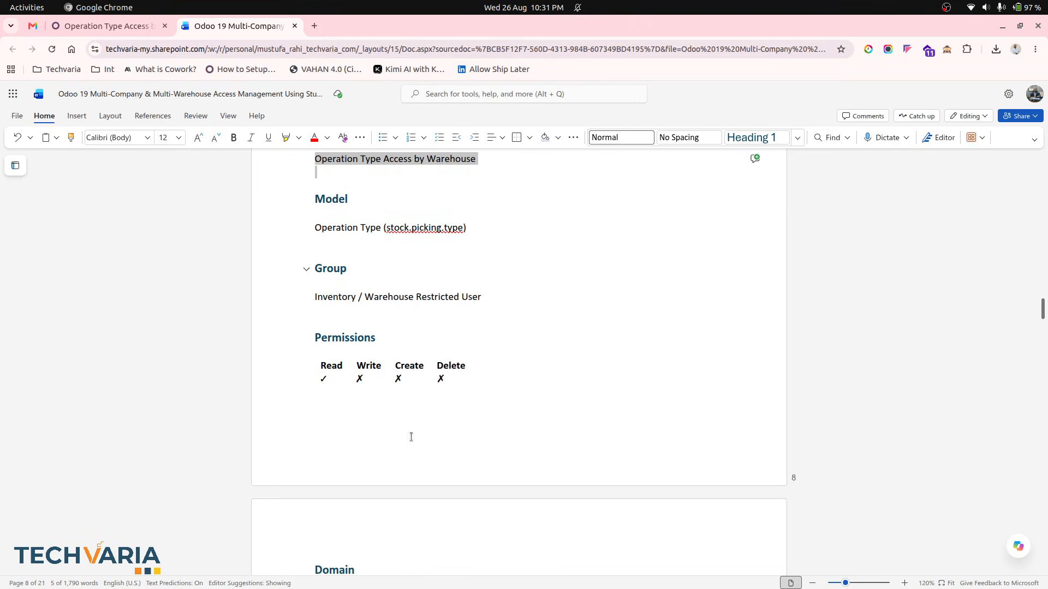
click(109, 26)
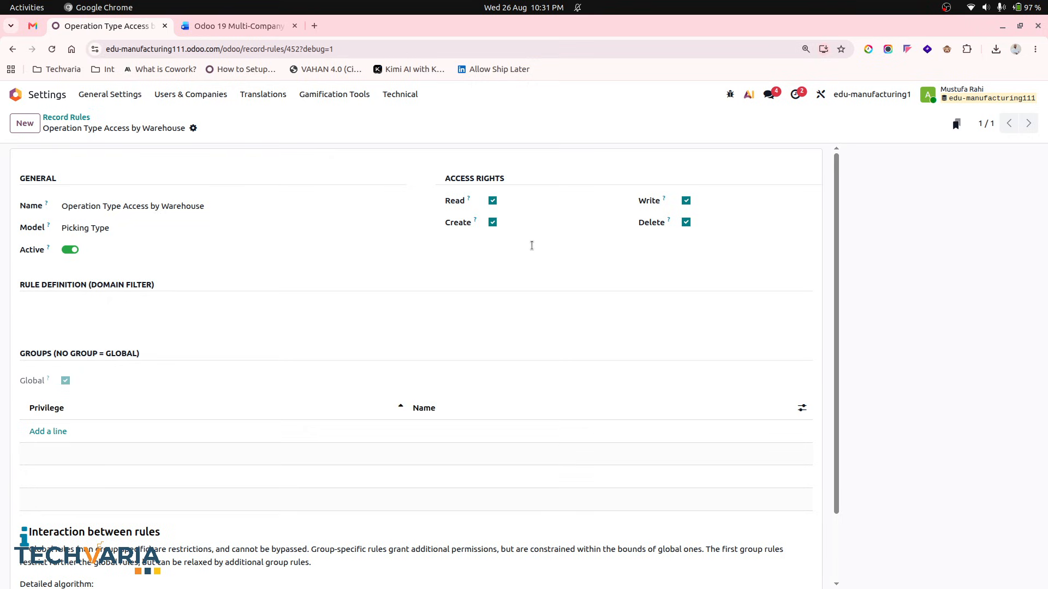
click(492, 223)
click(686, 200)
click(686, 222)
- Copy the warehouse_id domain from the document into the rule's domain filter and save the rule
click(219, 27)
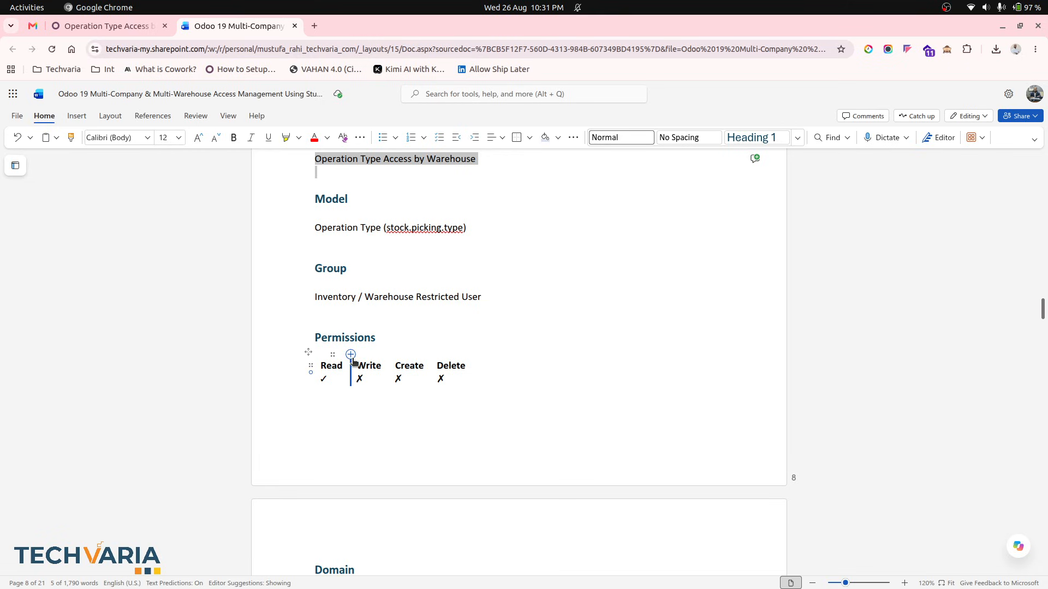
scroll(315, 349, down, 5)
drag(315, 280, 395, 365)
key(ctrl+c)
click(104, 26)
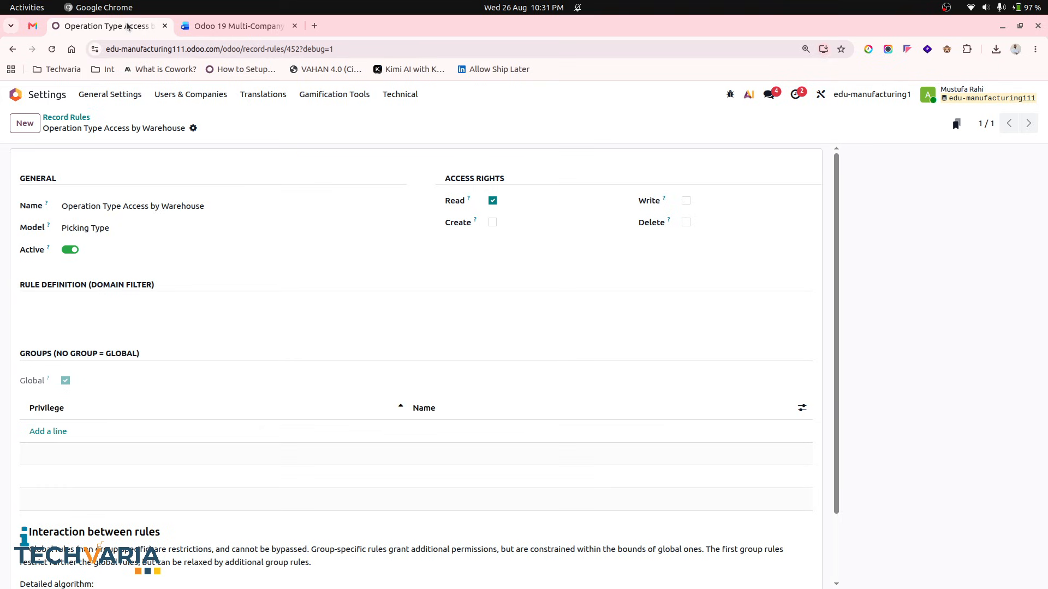
click(144, 310)
key(ctrl+v)
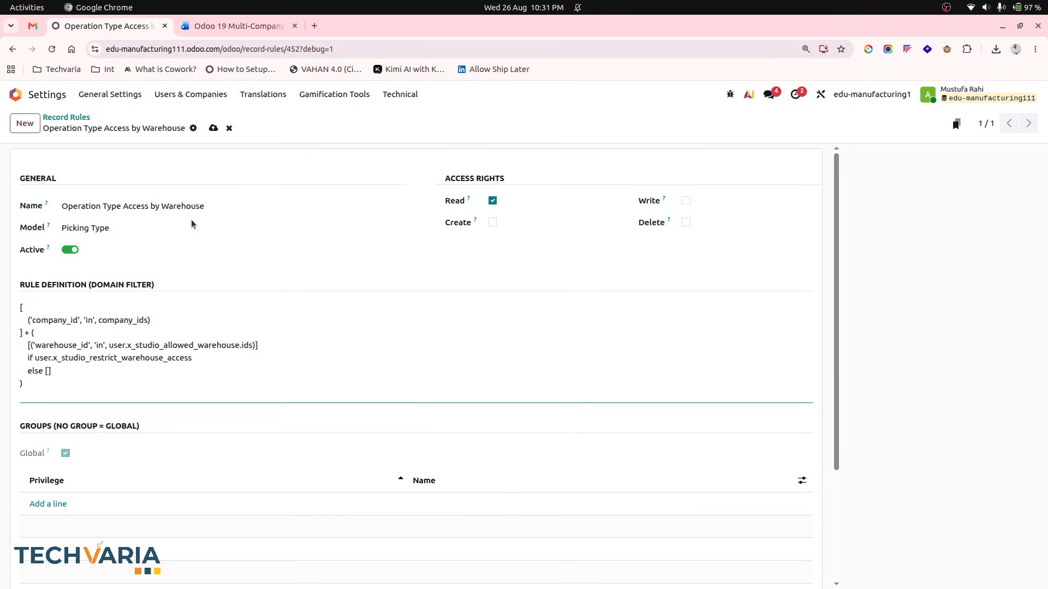
click(214, 128)
- Add the Inventory / Warehouse Restricted User group to the operation type rule and save it
click(237, 26)
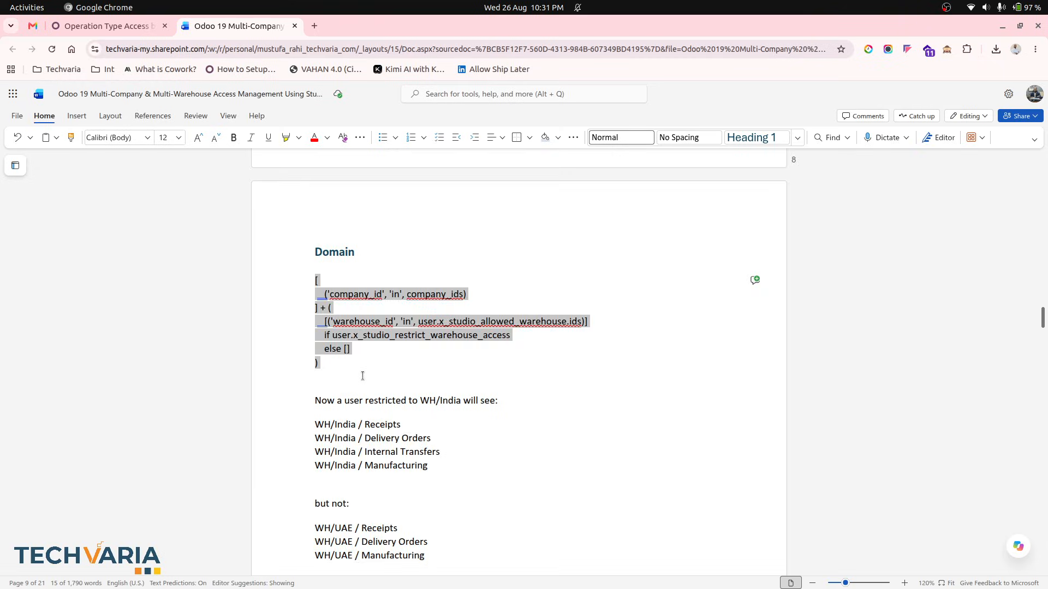
scroll(362, 376, down, 5)
click(88, 25)
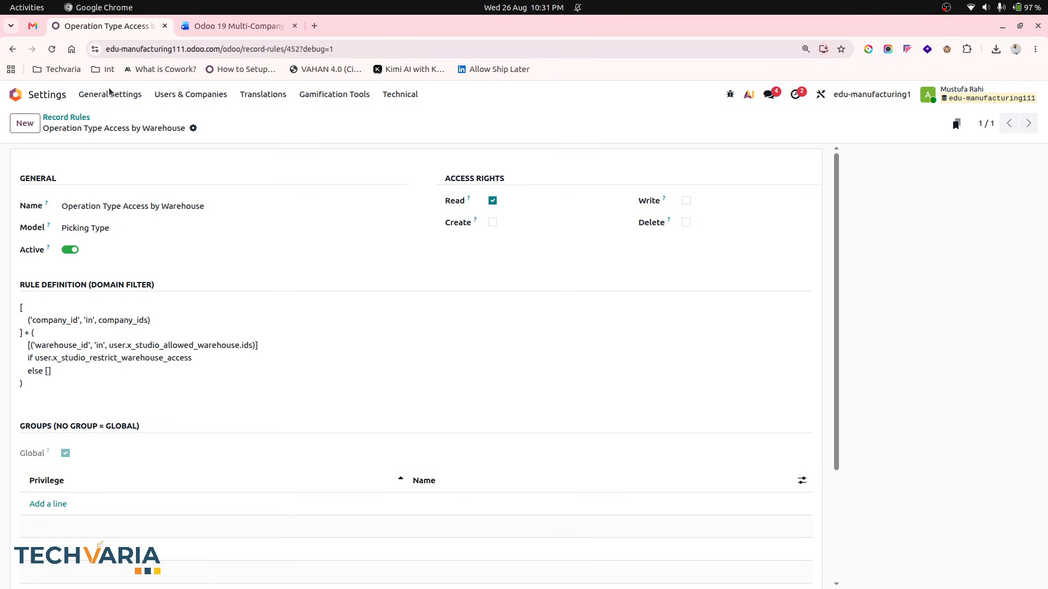
click(59, 512)
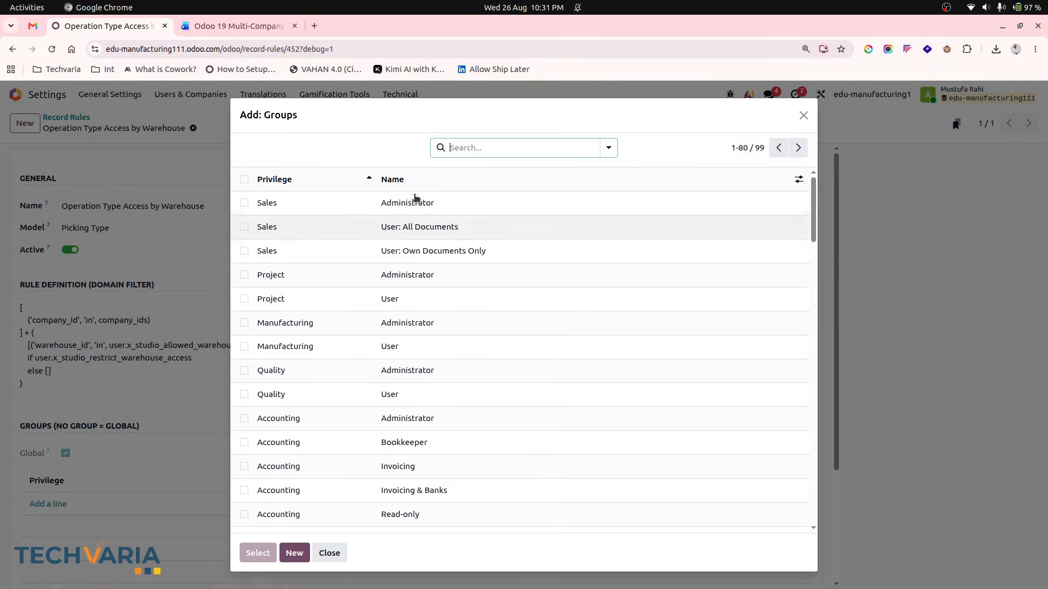
text(re)
key(Return)
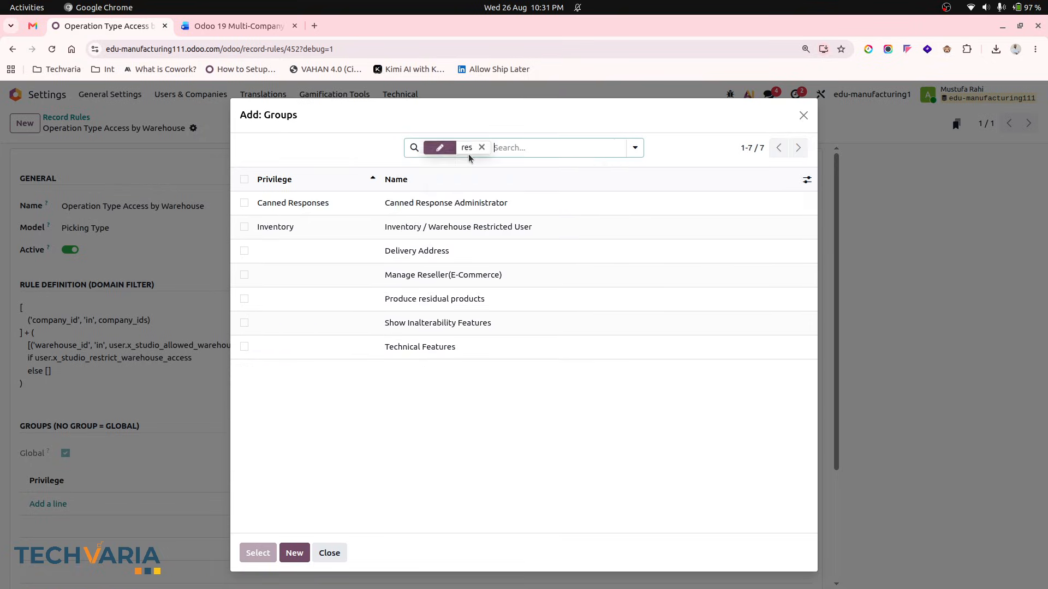
click(453, 225)
click(213, 128)
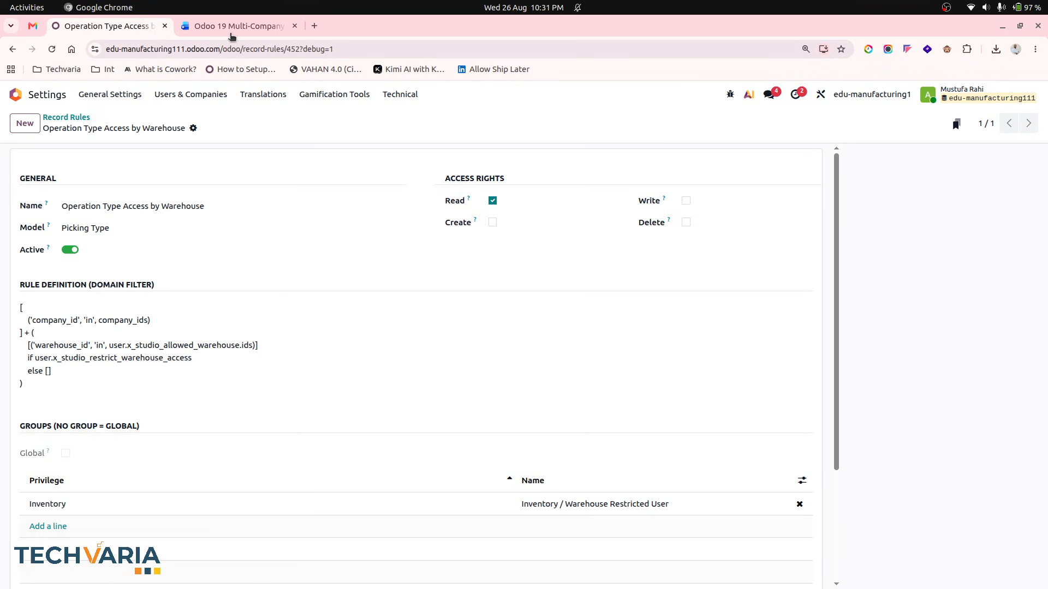
- Create a new record rule named Transfer Access by Warehouse on the Transfer model, taking the name from the document, and save it
click(231, 30)
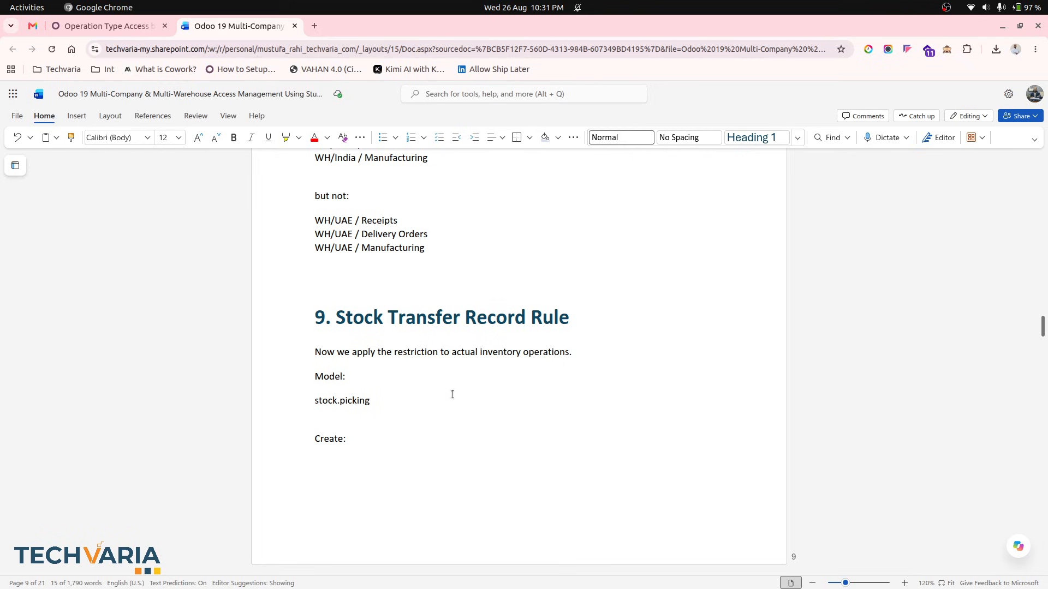
scroll(452, 398, down, 4)
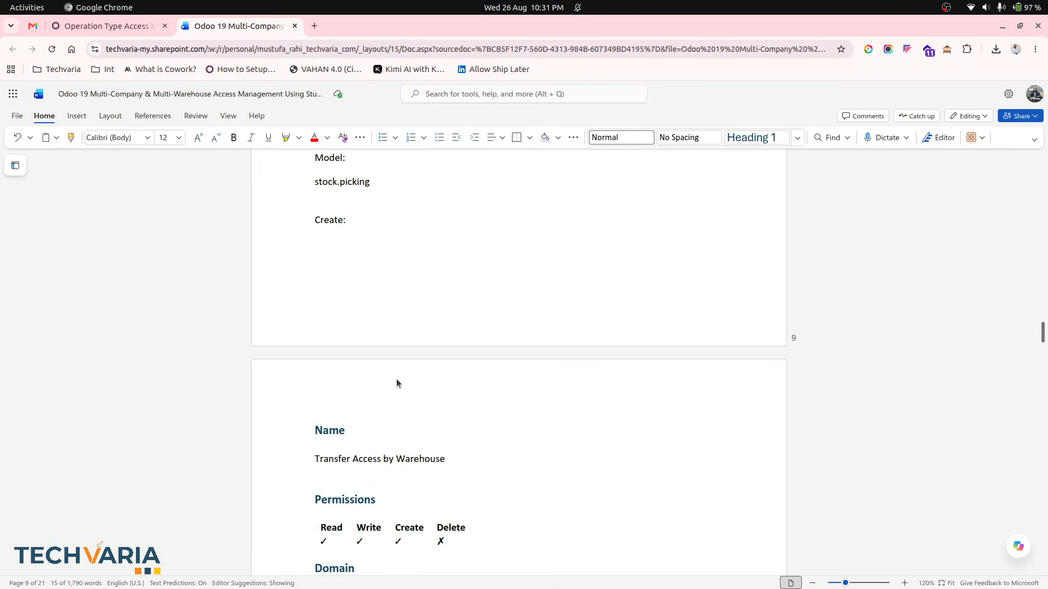
scroll(397, 383, down, 3)
triple_click(370, 322)
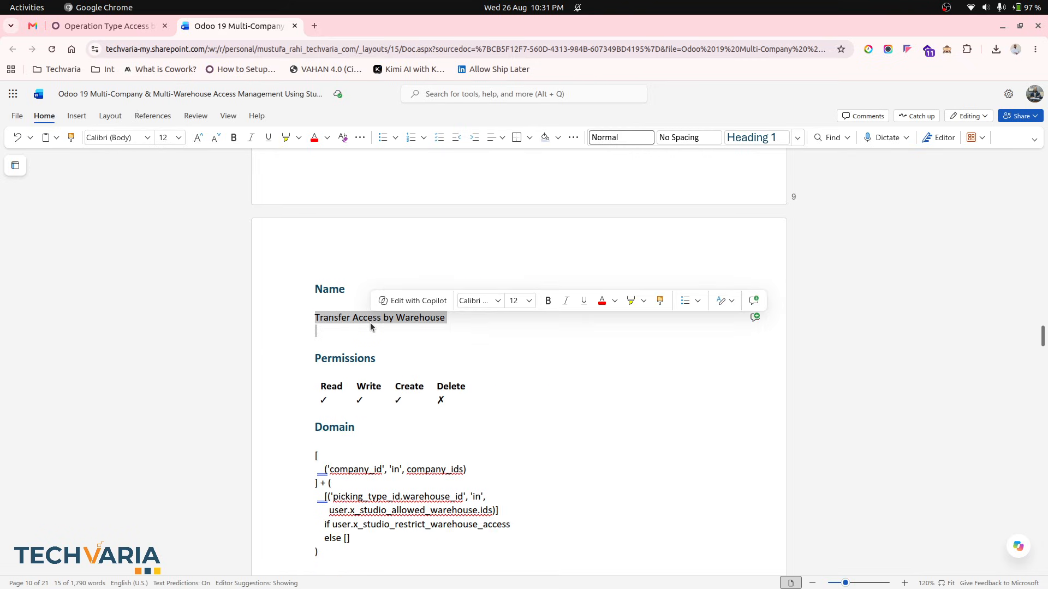
scroll(370, 322, up, 4)
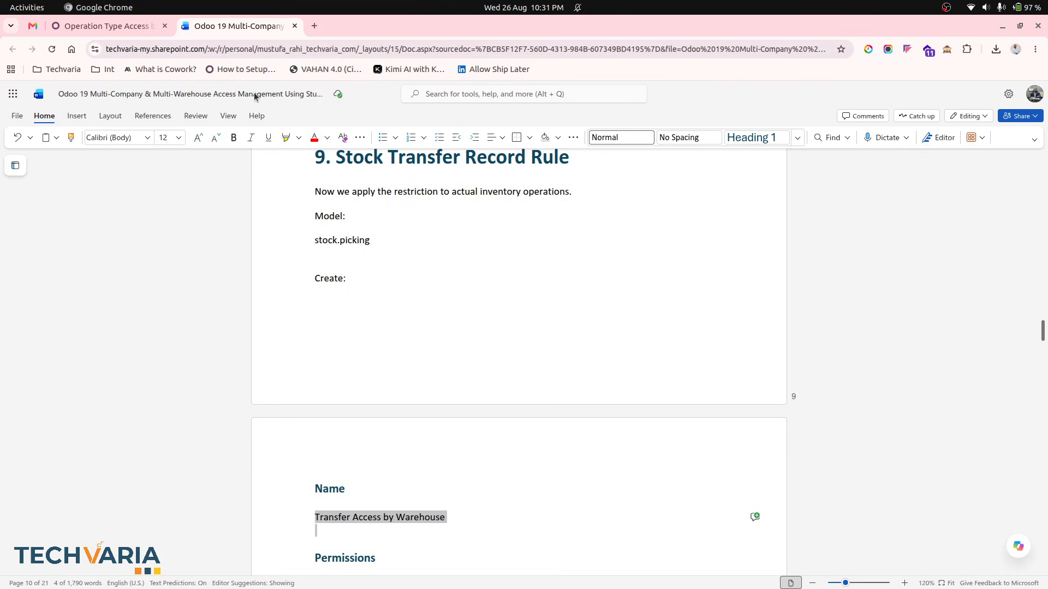
click(114, 26)
click(24, 123)
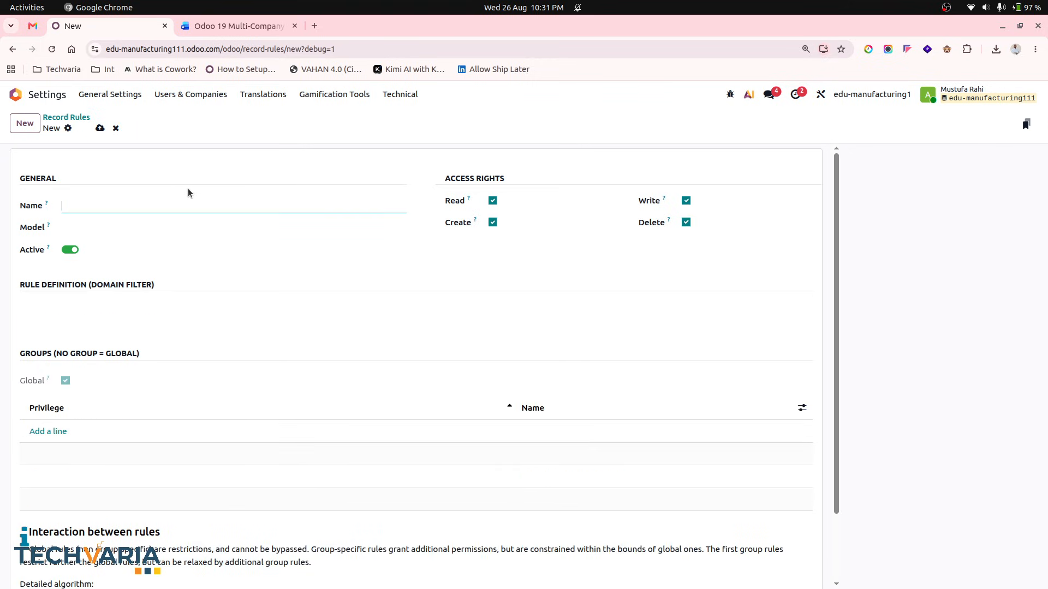
key(ctrl+v)
key(Tab)
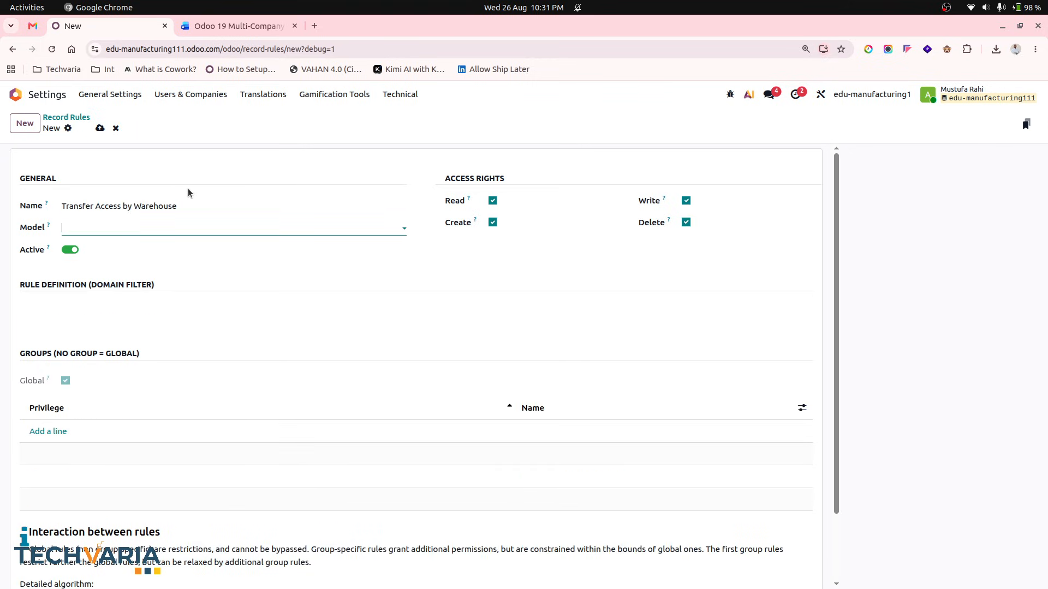
text(tran)
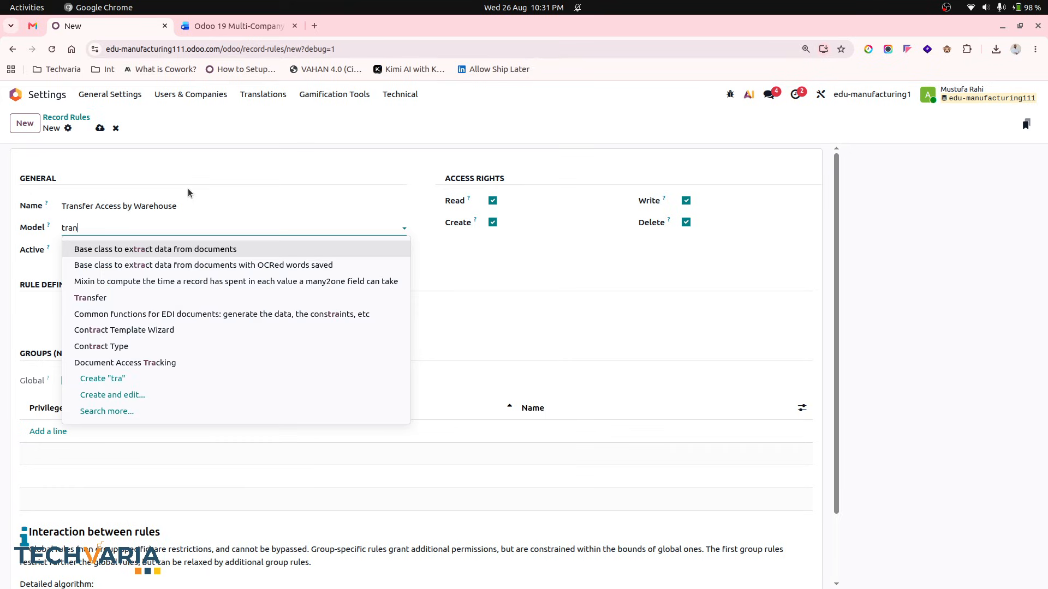
click(158, 246)
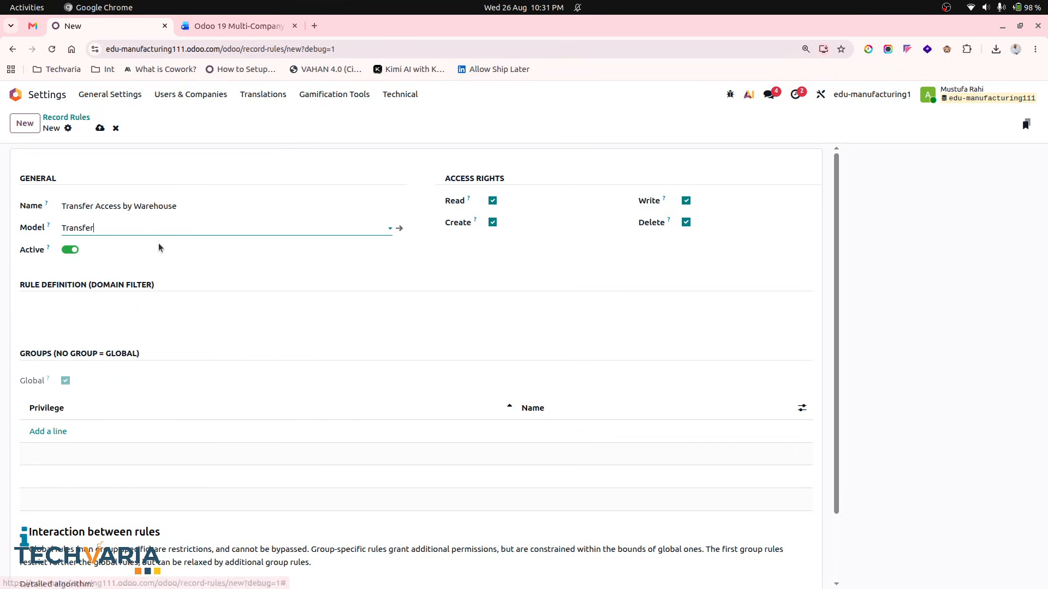
click(99, 127)
- Remove Delete from the rule's access rights, keeping Read, Write and Create as the document's permissions list
click(235, 26)
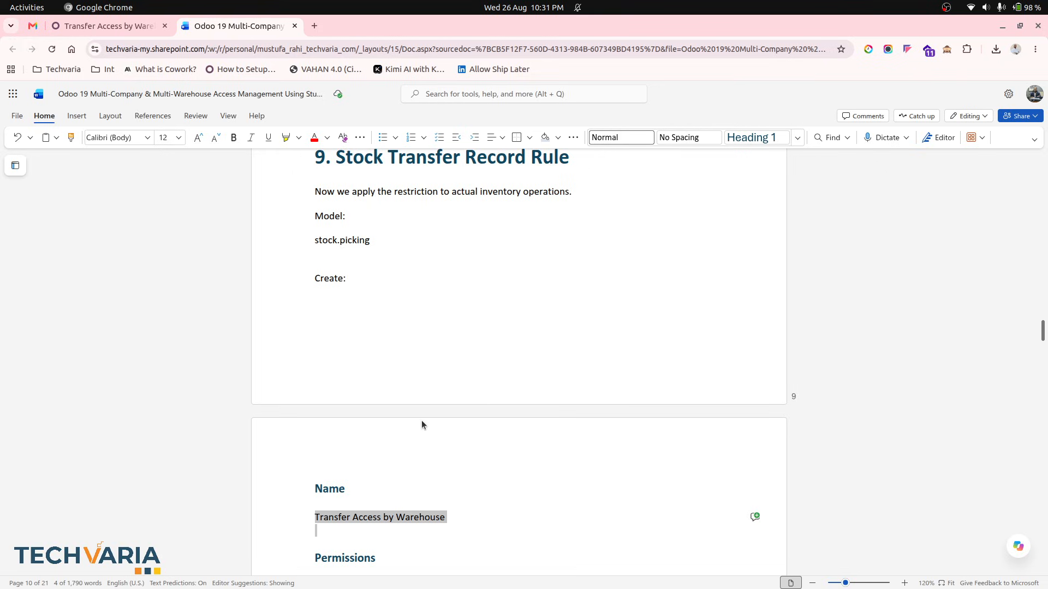
scroll(421, 425, down, 5)
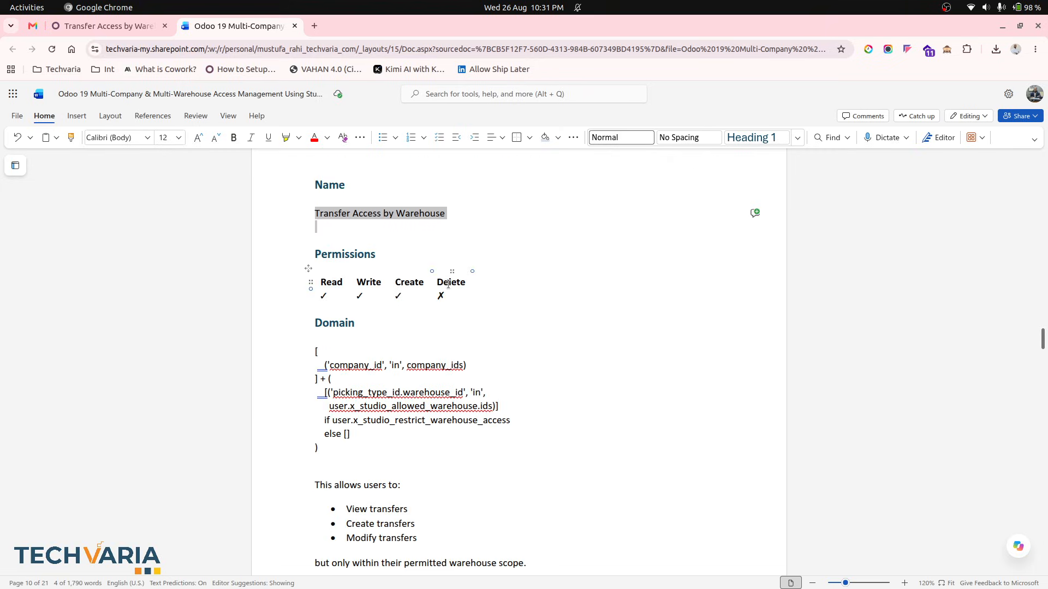
click(114, 28)
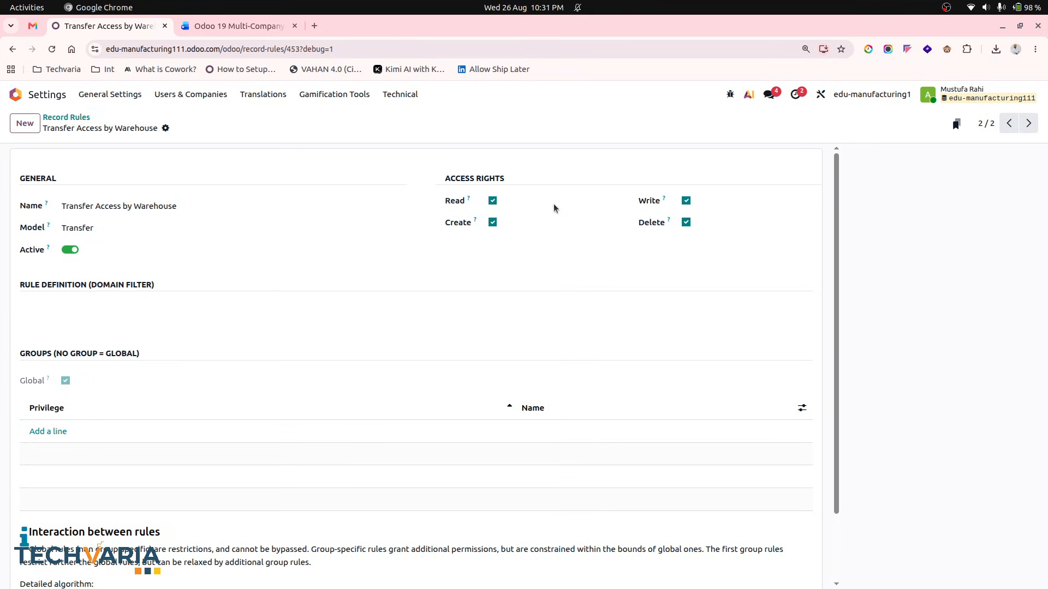
click(685, 222)
- Copy the picking_type_id.warehouse_id domain from the document into the rule's domain filter and save the rule
click(218, 30)
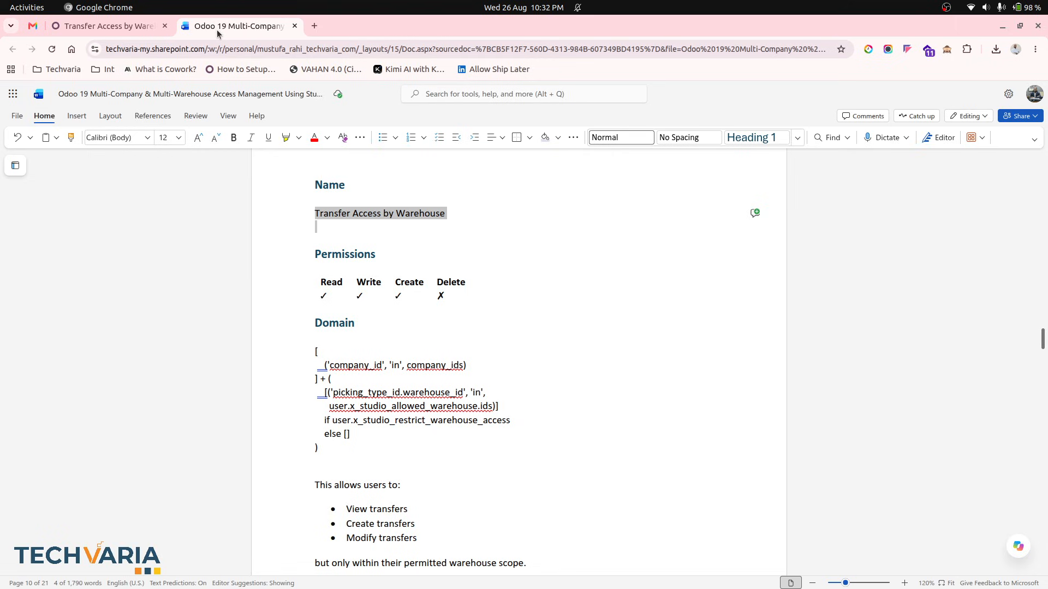
click(320, 356)
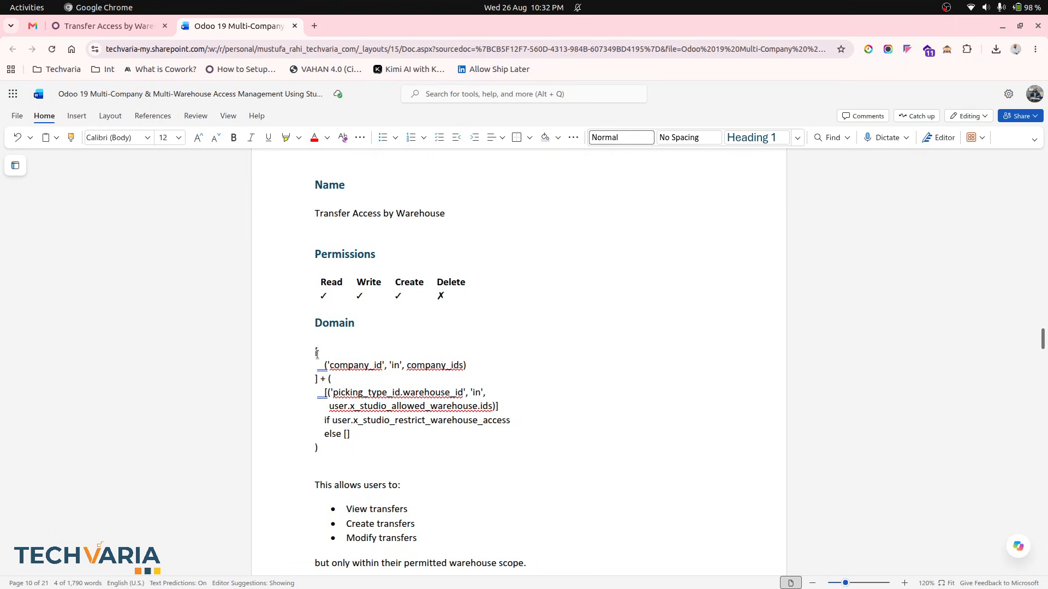
drag(317, 353, 403, 449)
click(133, 32)
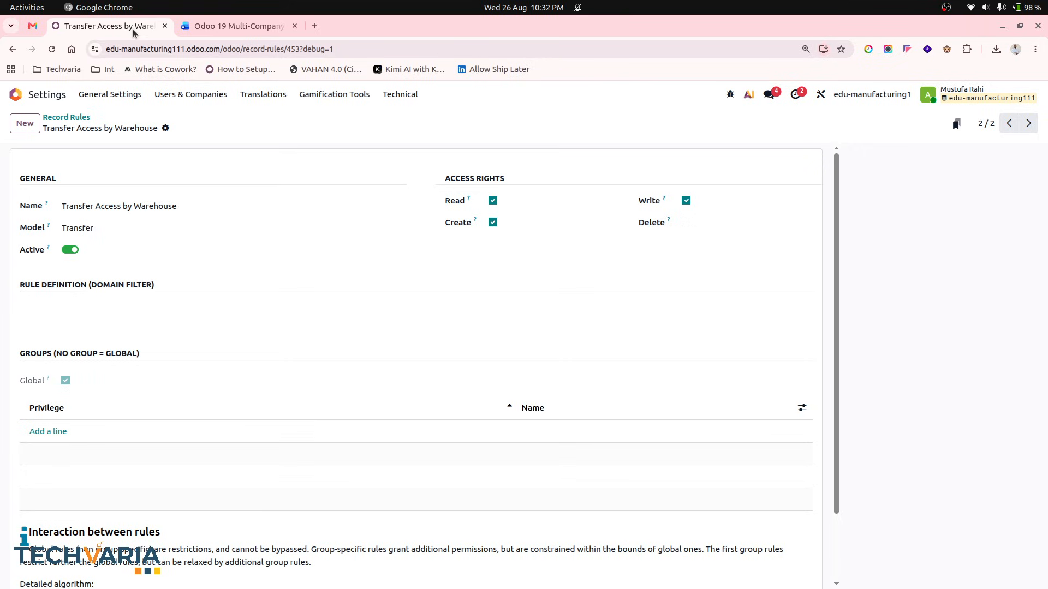
click(204, 308)
key(ctrl+v)
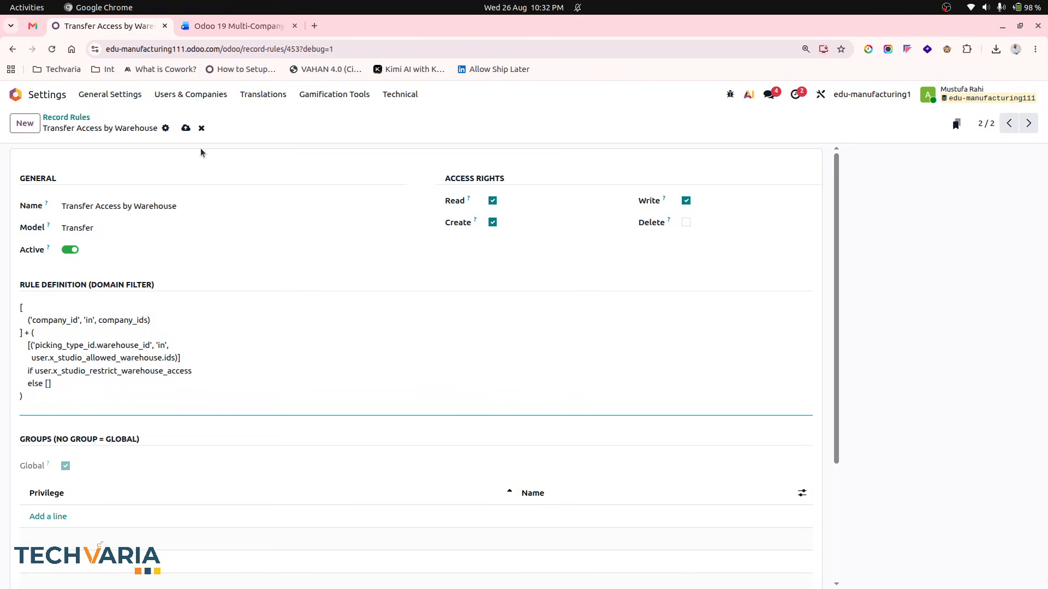
click(187, 129)
- Add the Inventory / Warehouse Restricted User group to the transfer rule and save it
click(235, 26)
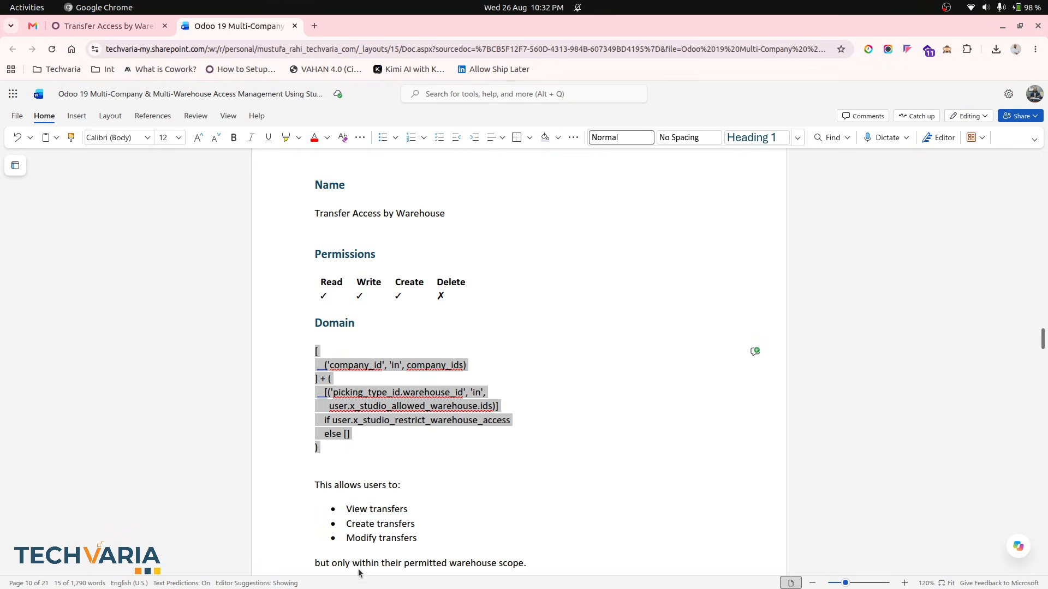
scroll(411, 470, down, 5)
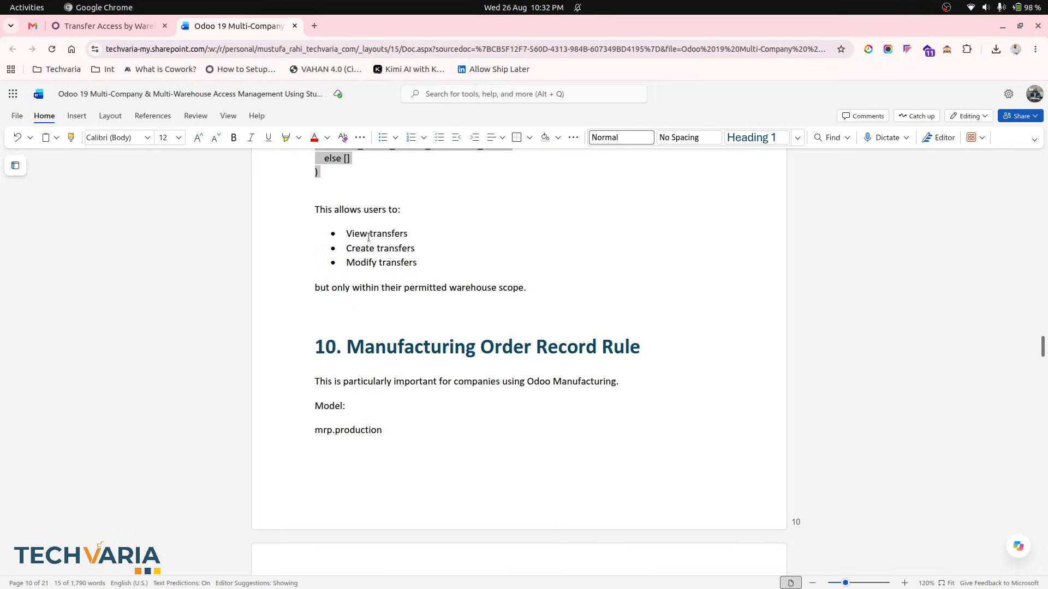
click(109, 26)
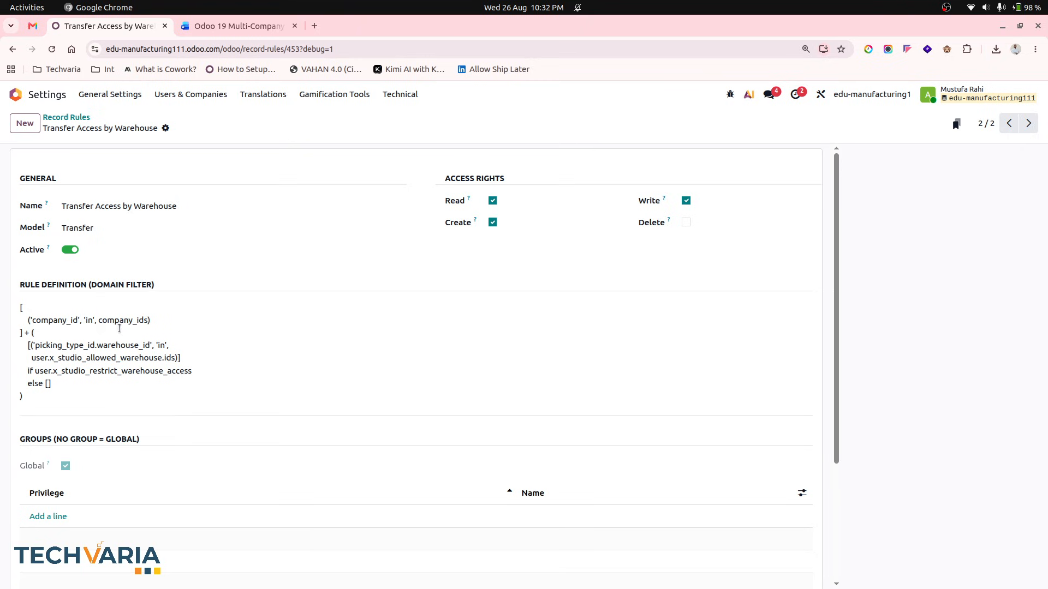
click(55, 516)
text(re)
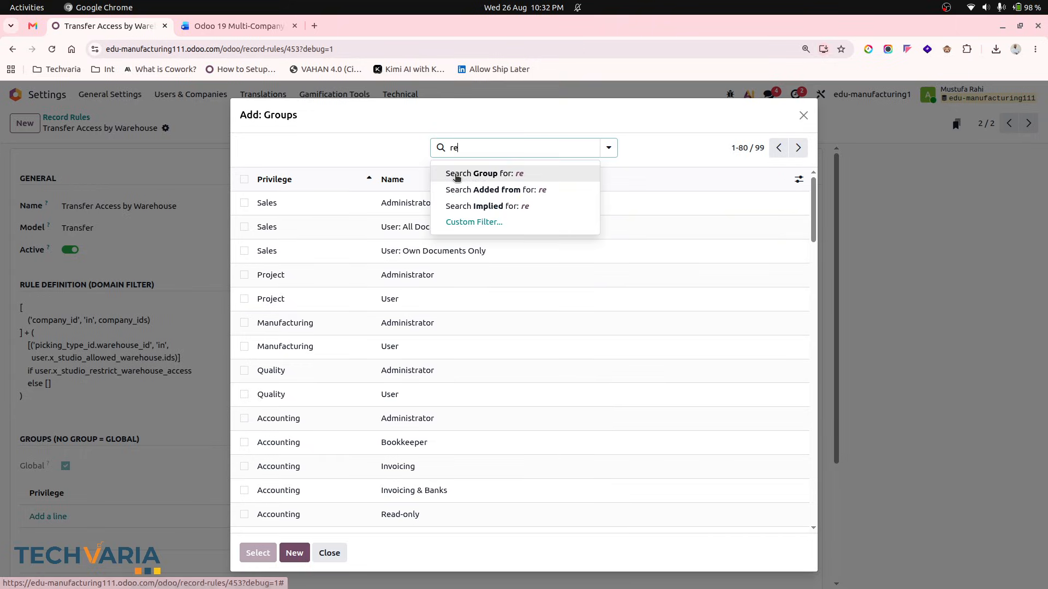
click(456, 173)
click(458, 224)
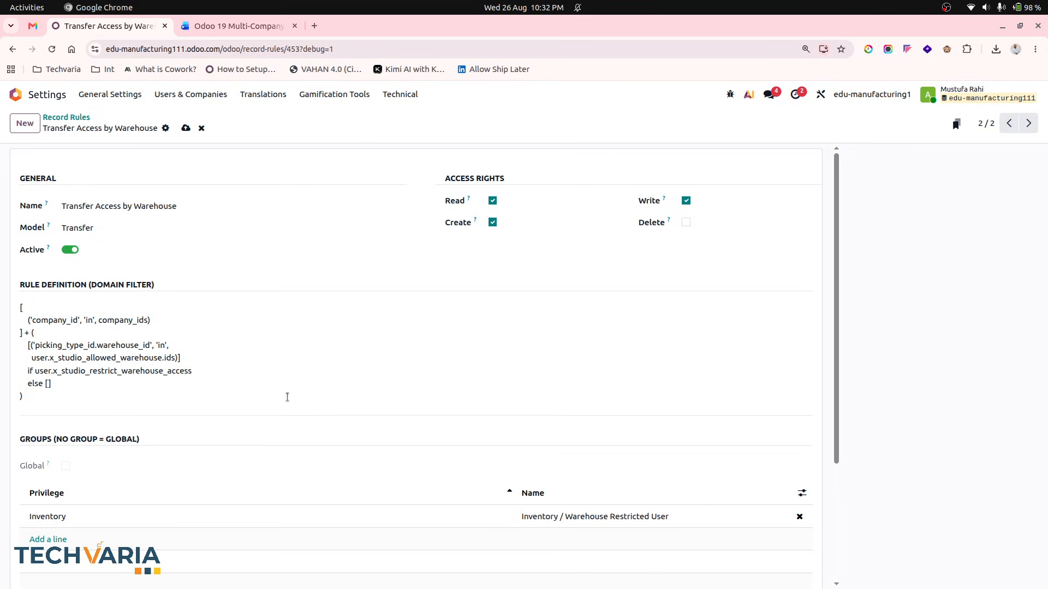
click(186, 129)
- Read the document's Manufacturing Order rule section, the stock.move warning and the recommended access configuration table
click(221, 25)
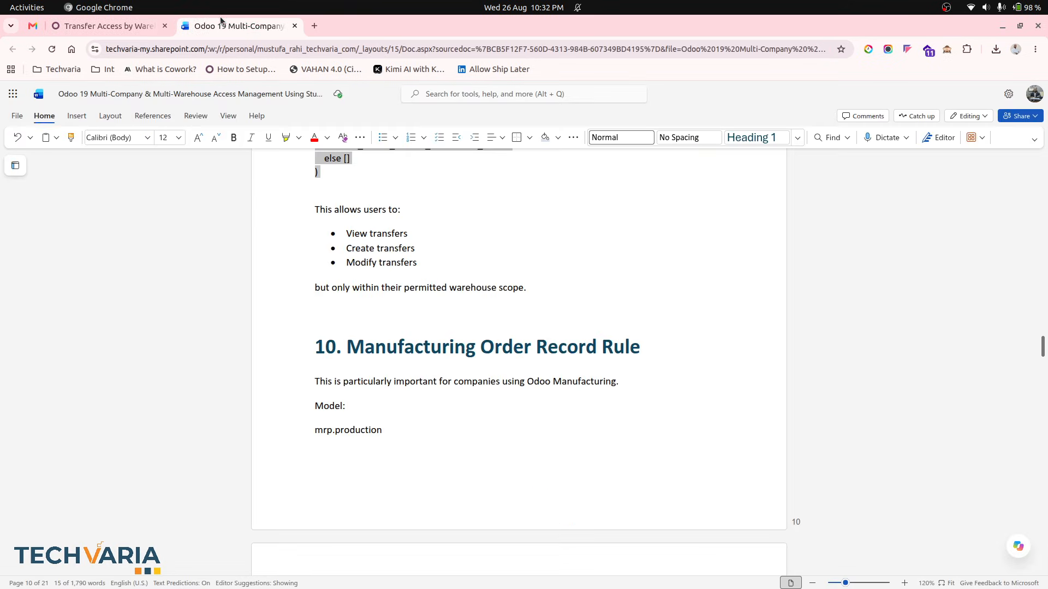
click(405, 341)
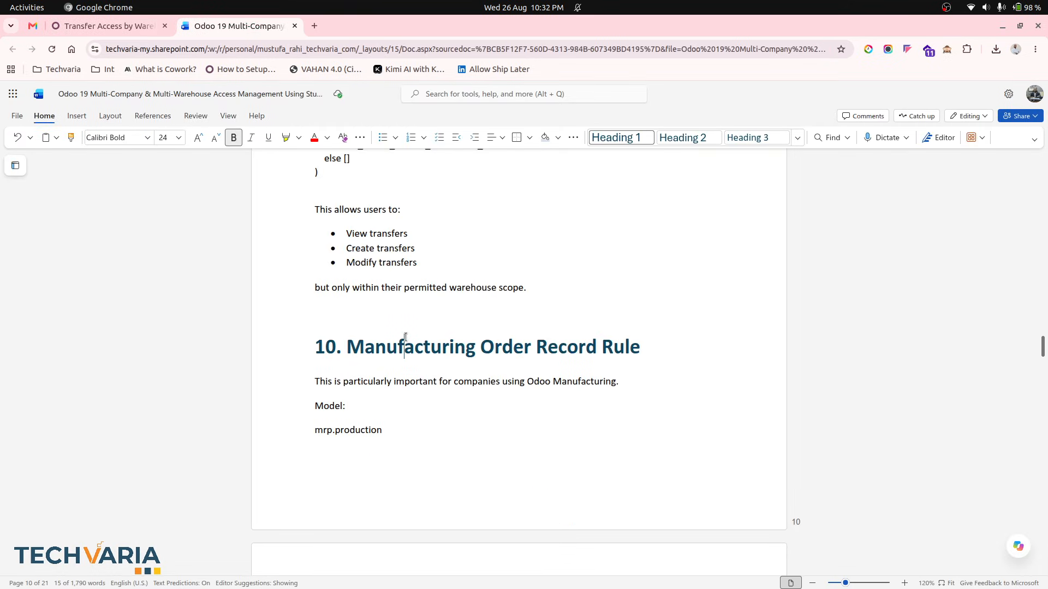
scroll(405, 337, down, 1)
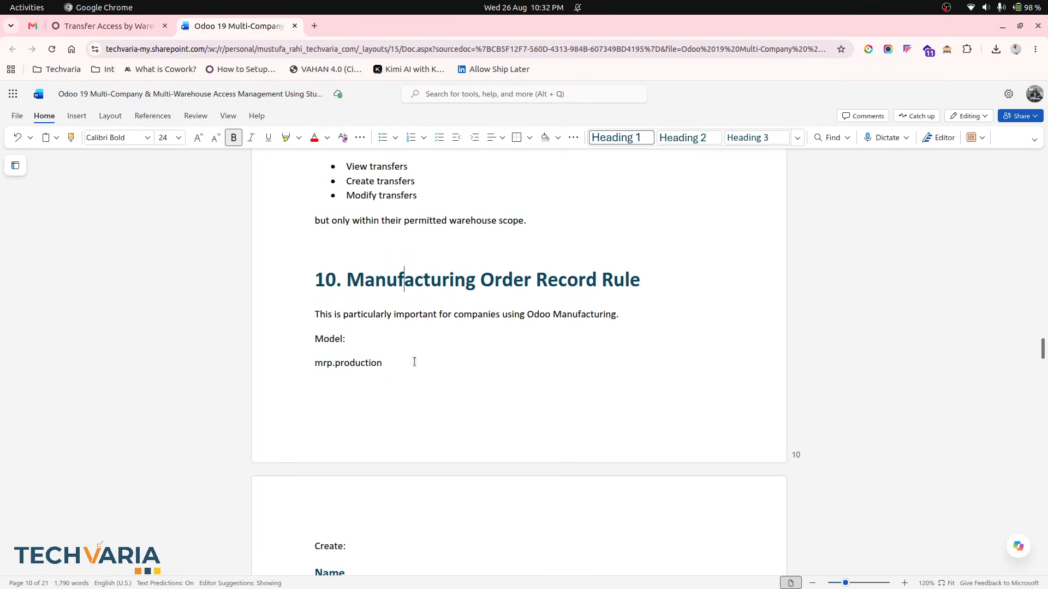
scroll(415, 362, down, 1)
scroll(414, 362, down, 5)
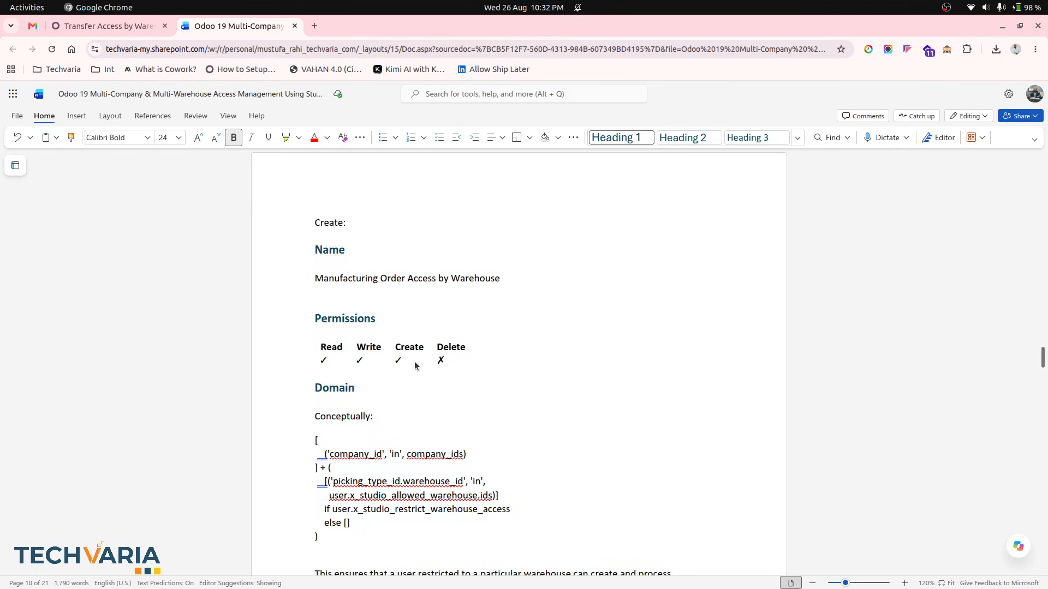
scroll(423, 412, down, 2)
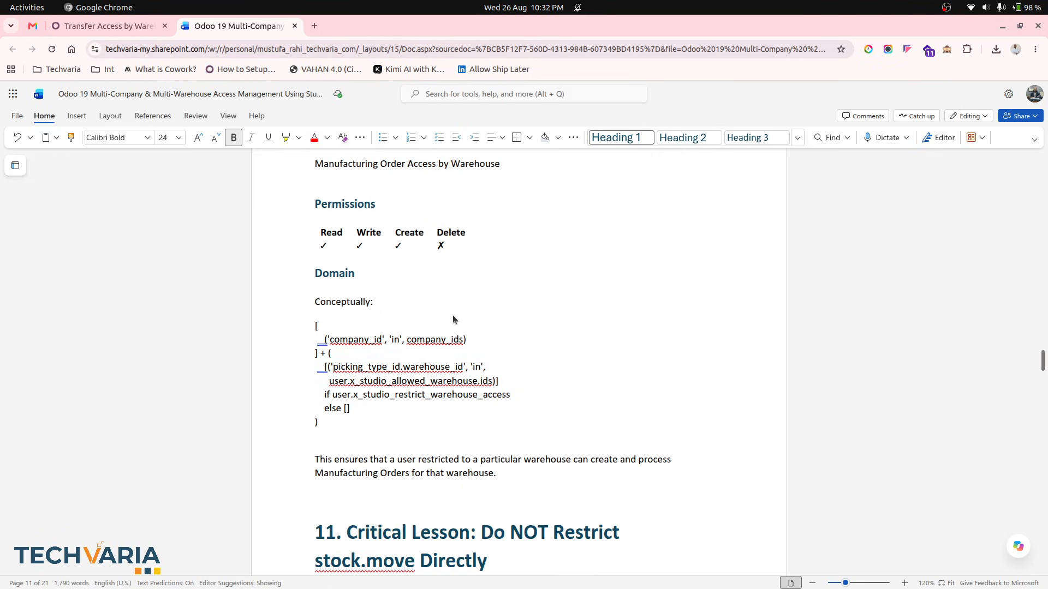
scroll(441, 342, up, 3)
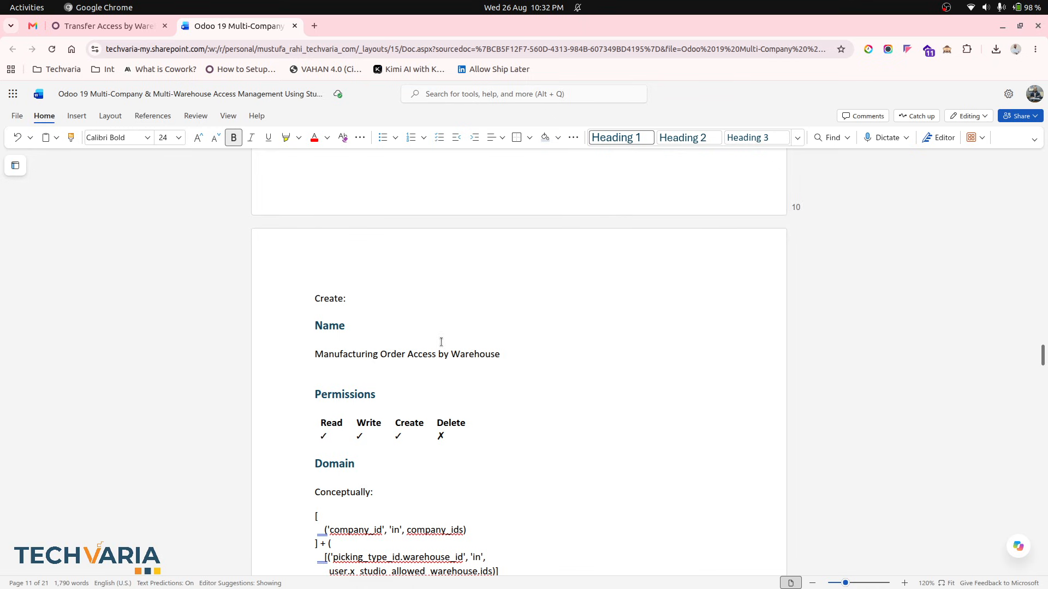
scroll(441, 342, down, 8)
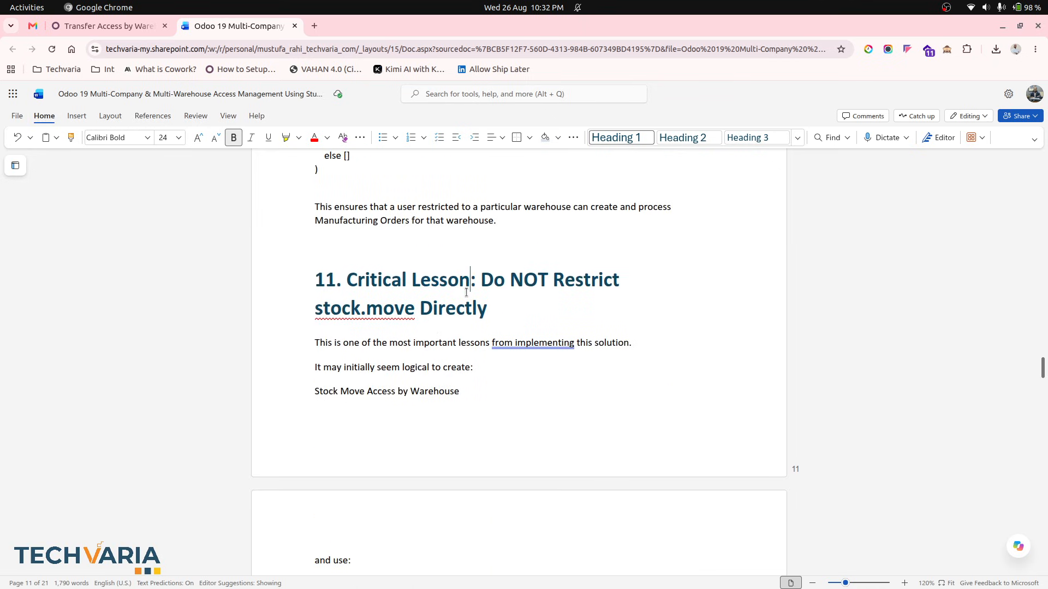
scroll(445, 334, down, 5)
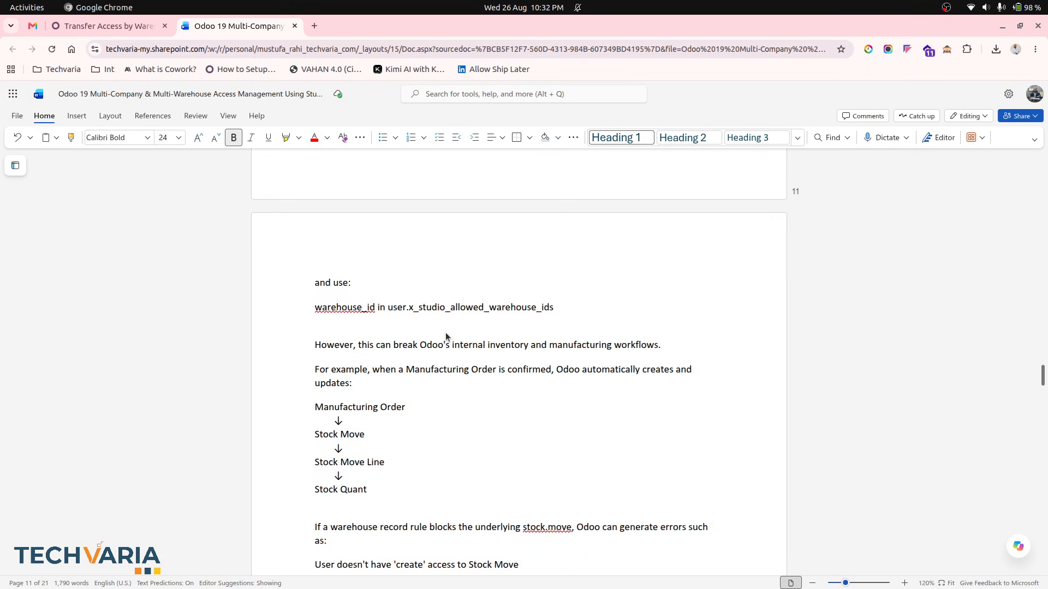
scroll(445, 337, down, 5)
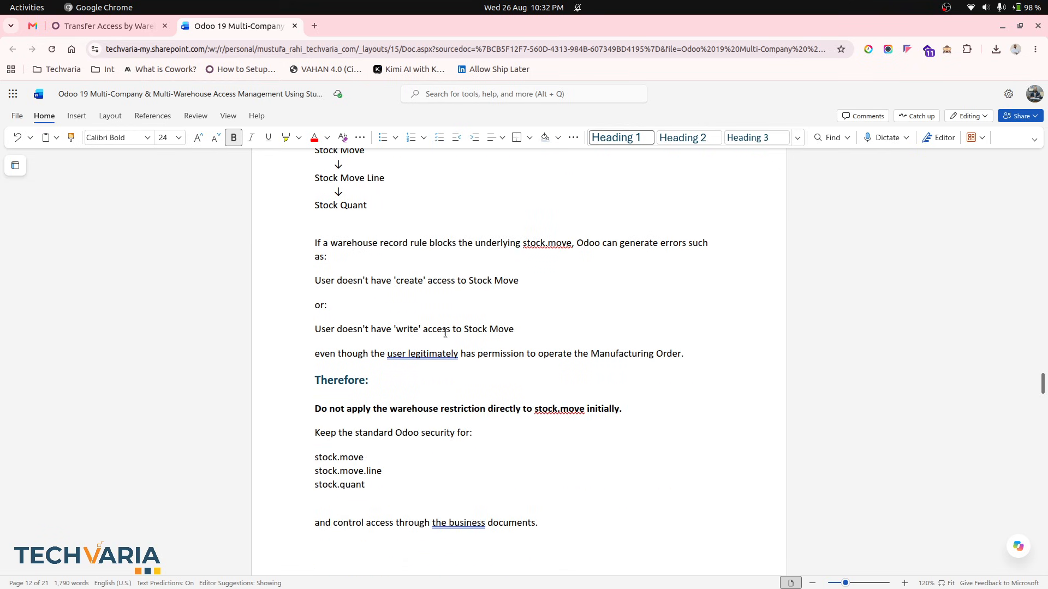
scroll(445, 333, down, 7)
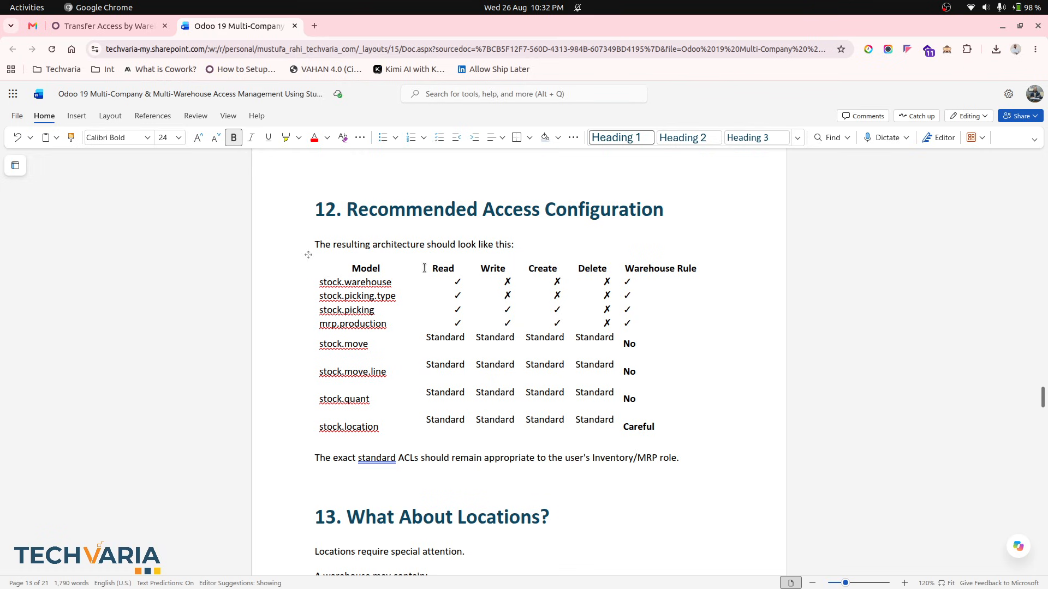
- Open the Warehouse Restricted User group and review the record rules linked to it
click(127, 28)
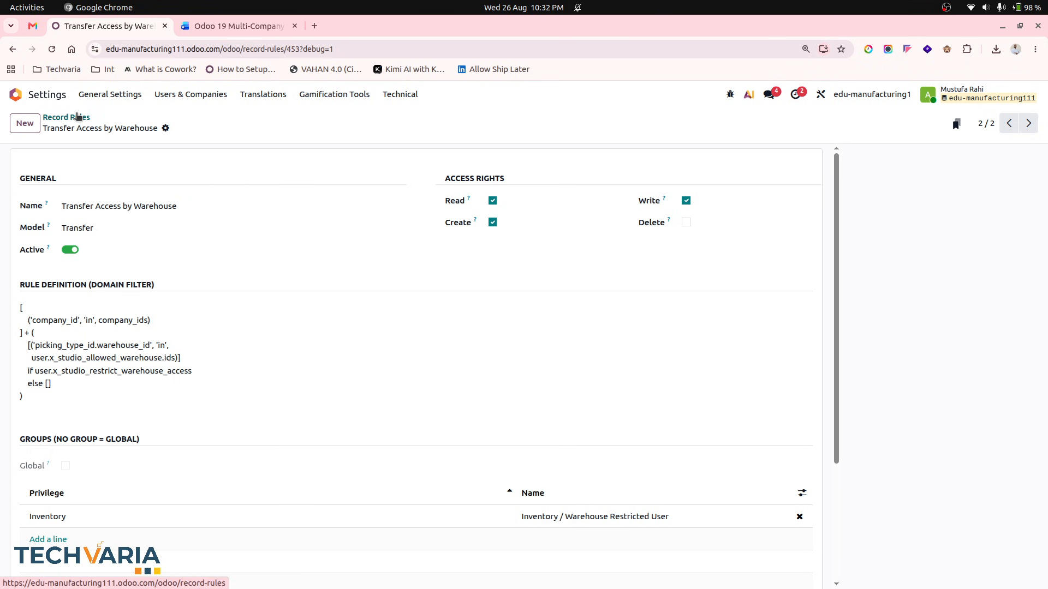
click(72, 116)
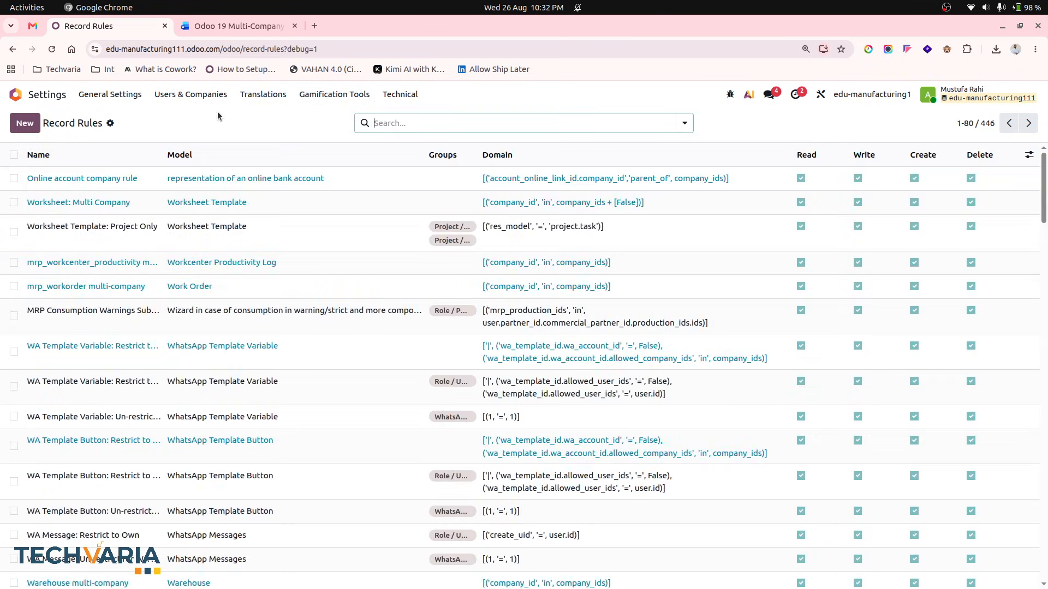
click(203, 94)
click(200, 134)
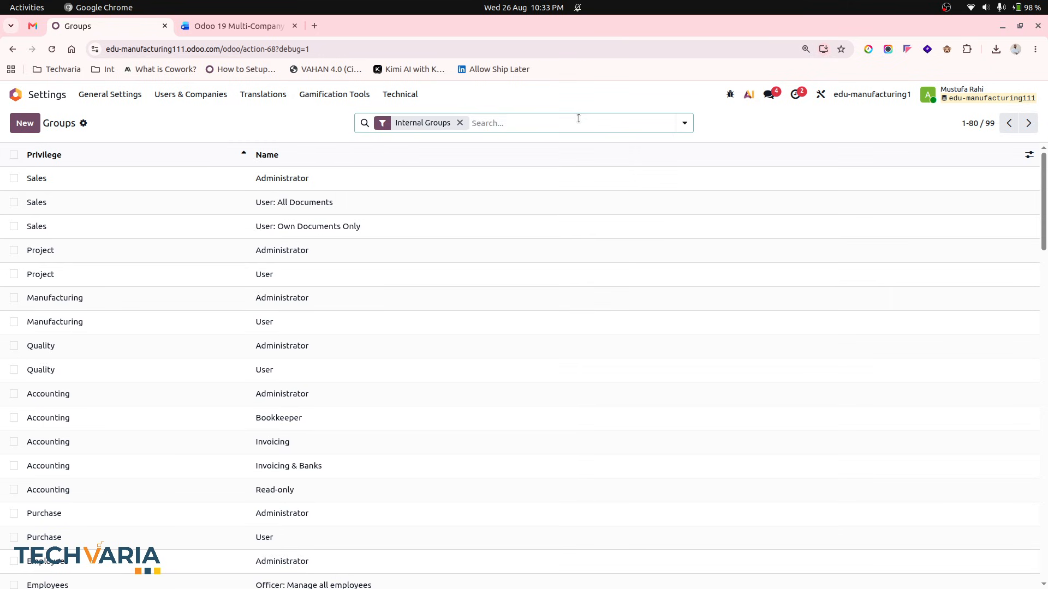
text(wa)
key(Down)
key(Down)
key(Return)
click(370, 203)
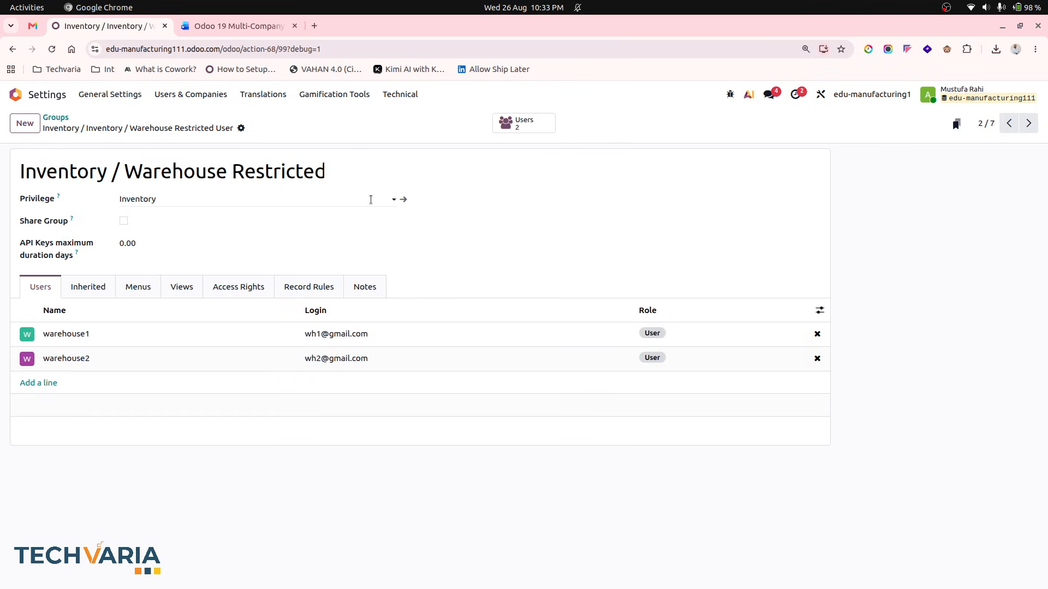
click(298, 287)
scroll(355, 402, down, 2)
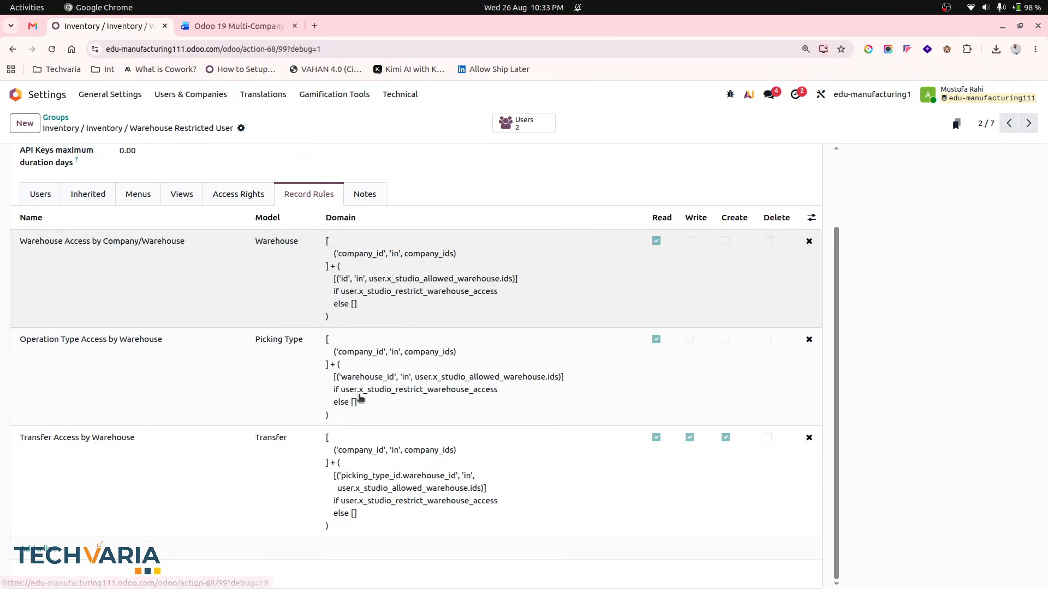
- Open the warehouse1 user's Allowed Warehouse tab and widen the warehouse column to check which warehouses are allowed
scroll(359, 398, up, 2)
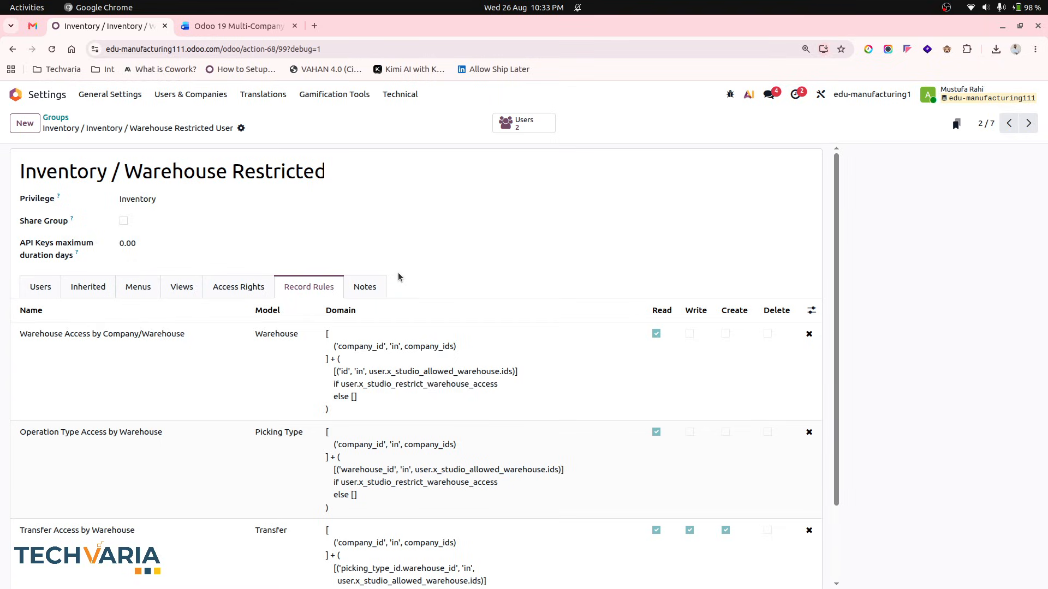
click(56, 117)
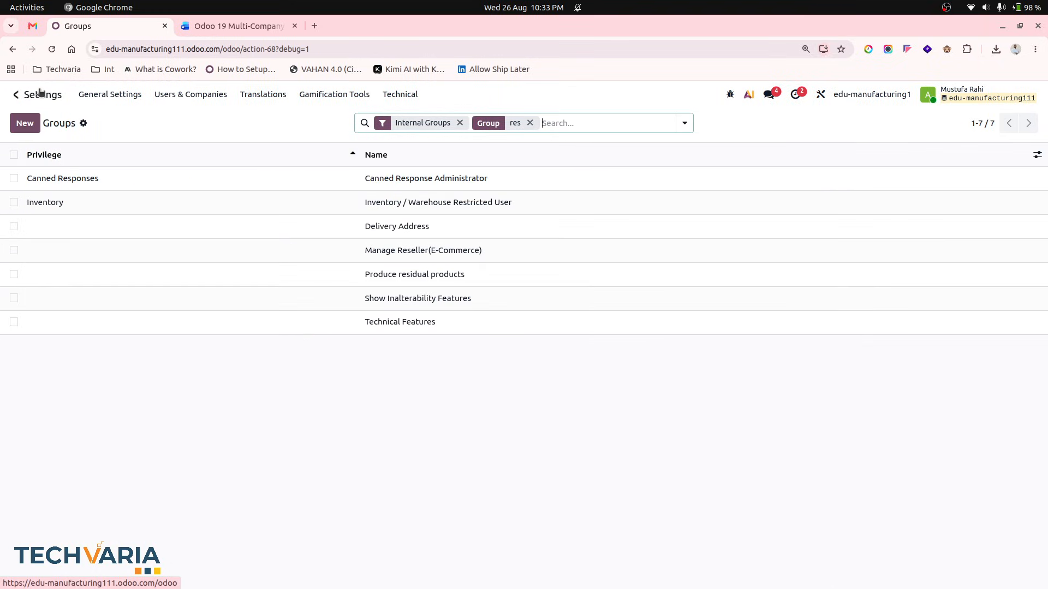
click(16, 94)
text(user)
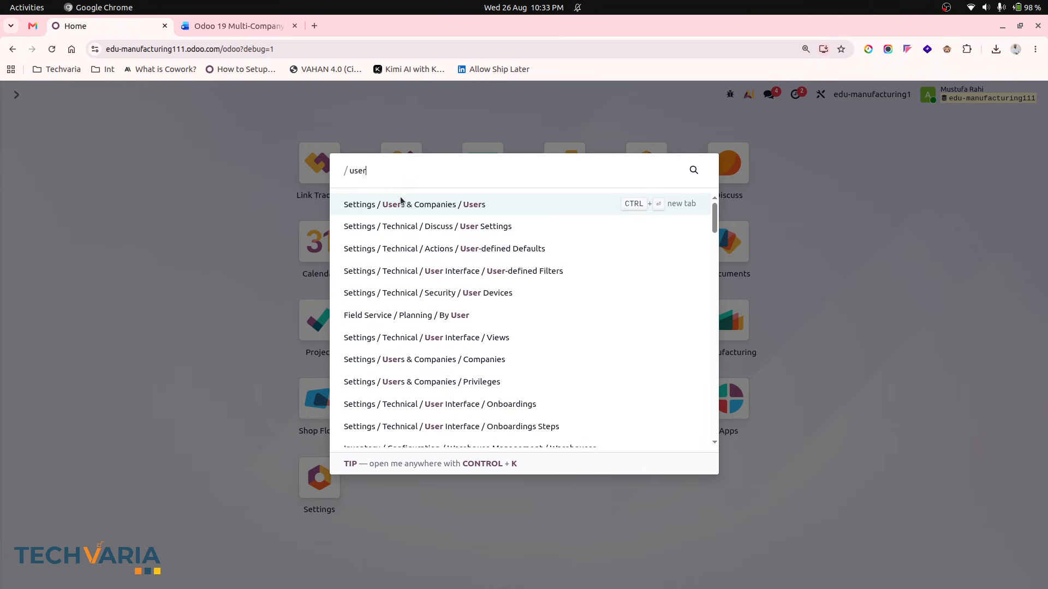
click(401, 201)
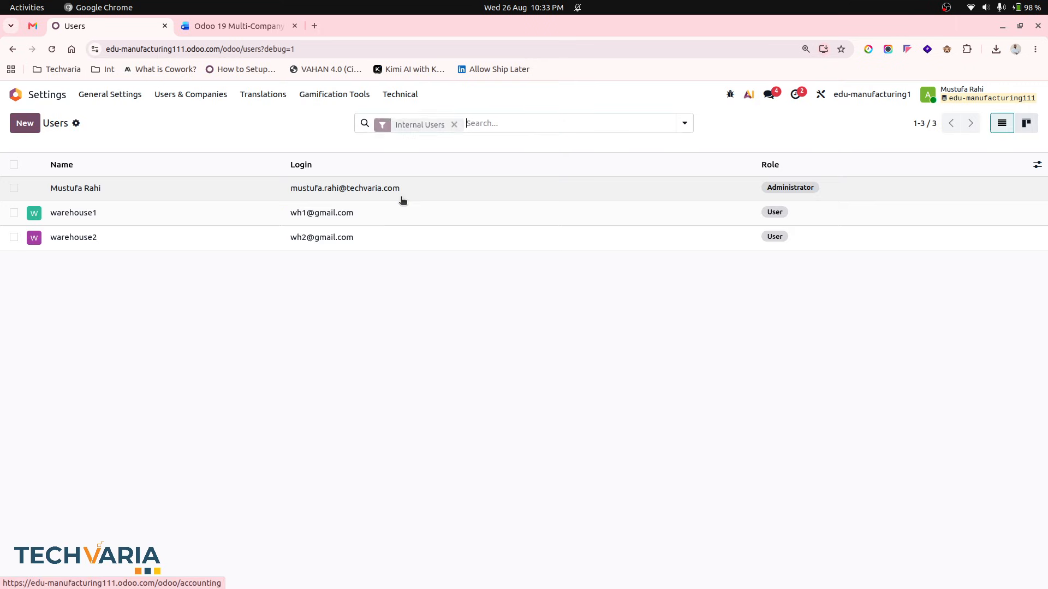
click(346, 214)
click(295, 307)
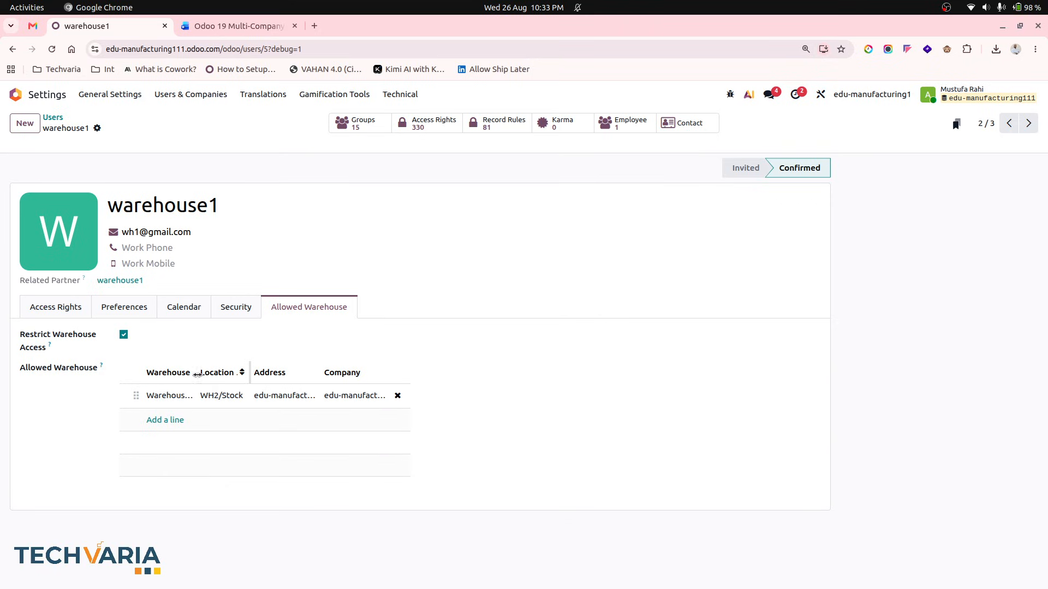
drag(194, 372, 224, 373)
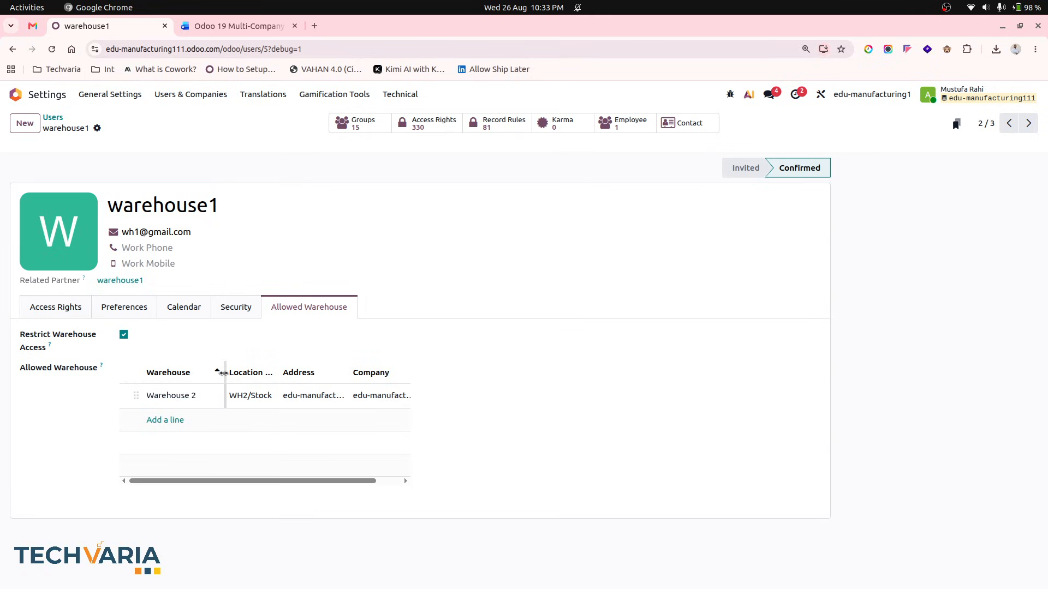
- Open the Inventory warehouses list to review the configured warehouses, then return to the home screen
click(58, 96)
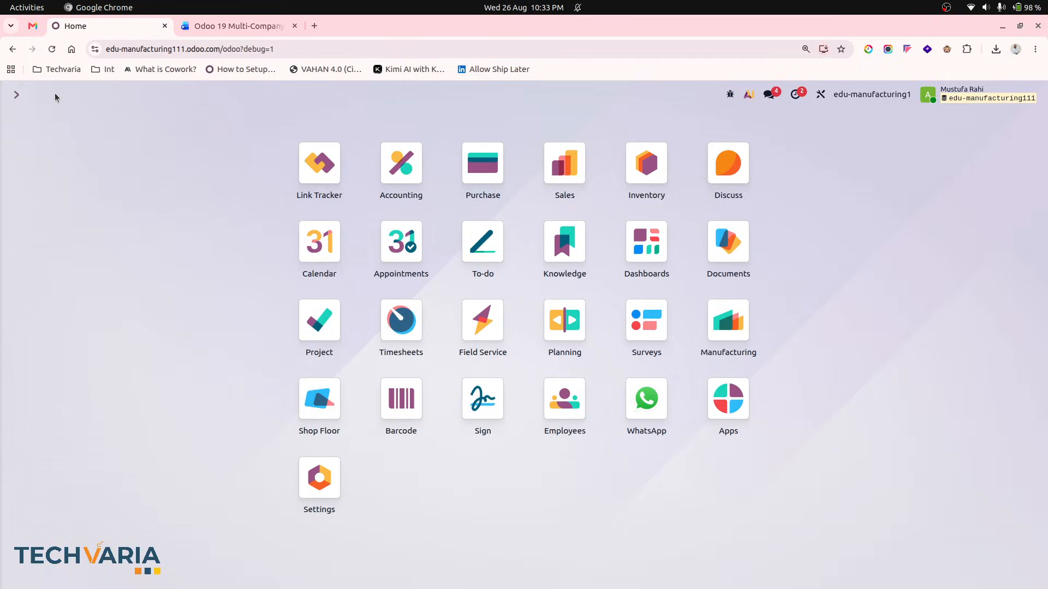
click(647, 163)
click(342, 97)
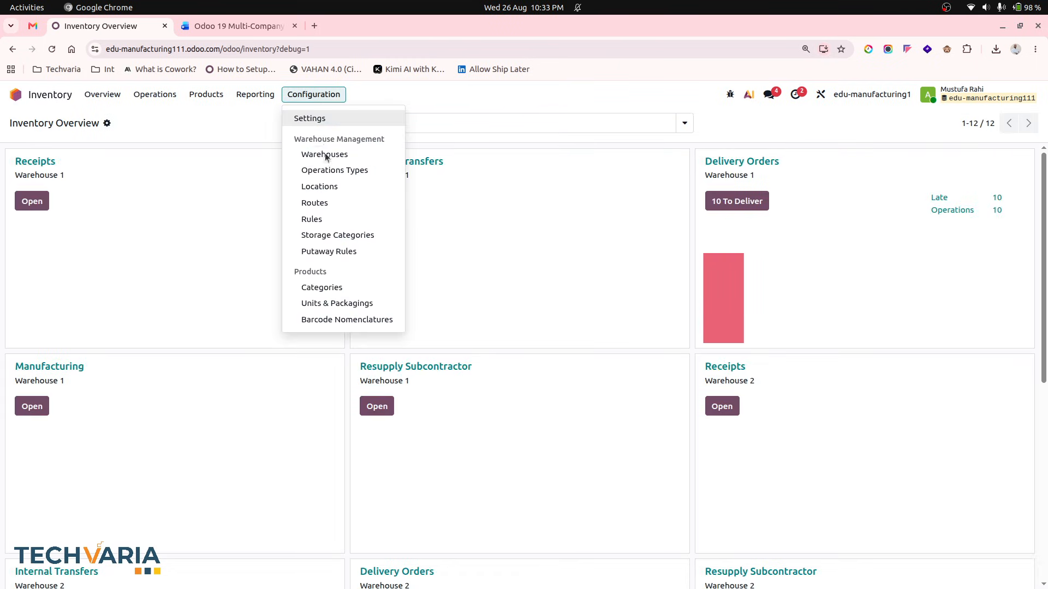
click(326, 154)
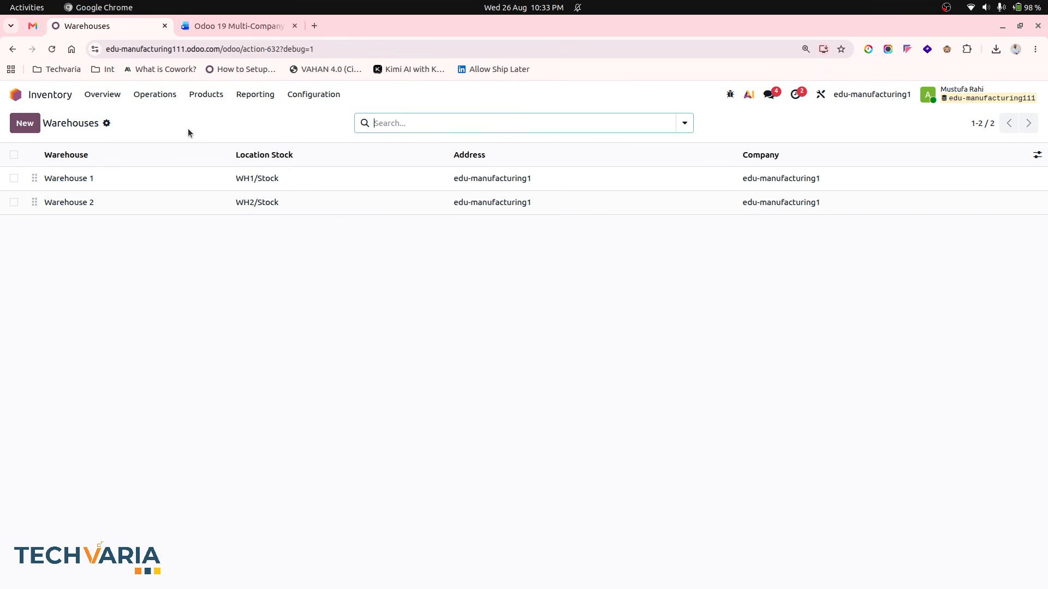
click(16, 95)
- Copy the Odoo URL and open it in a new incognito window
click(298, 48)
key(ctrl+c)
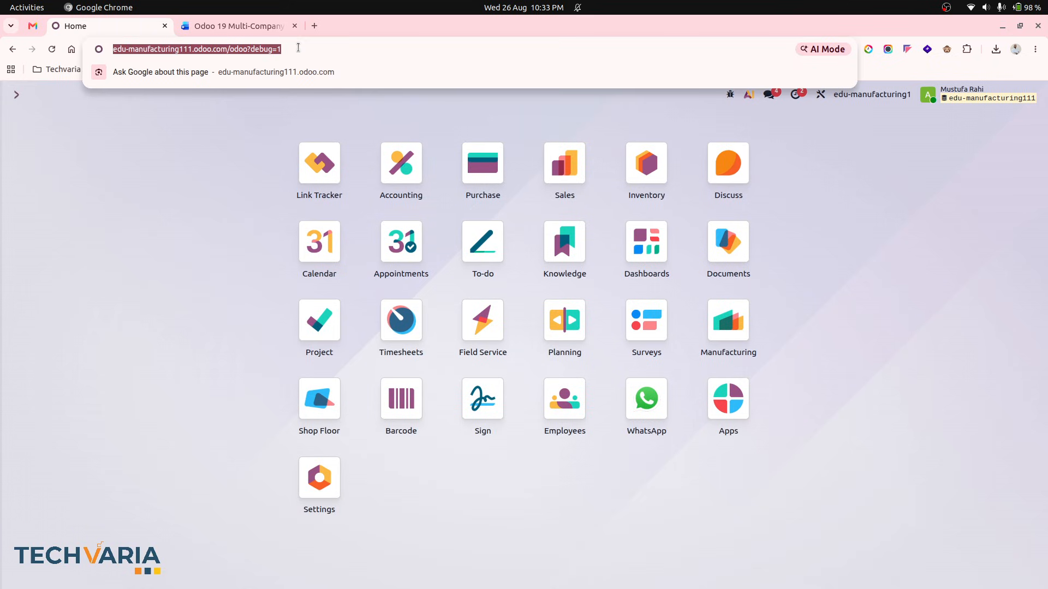
click(1035, 50)
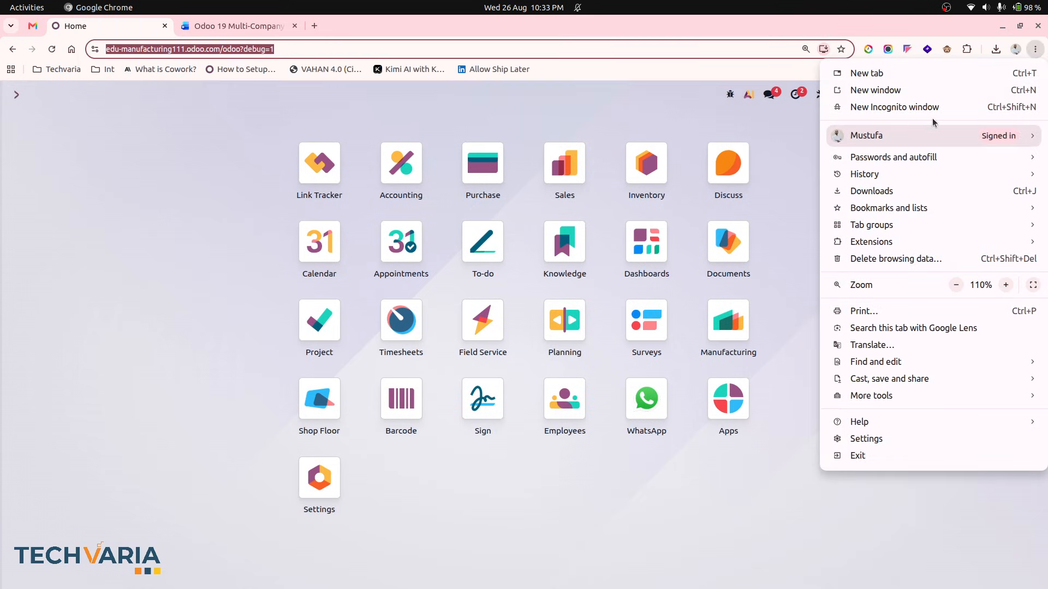
mouse_move(907, 146)
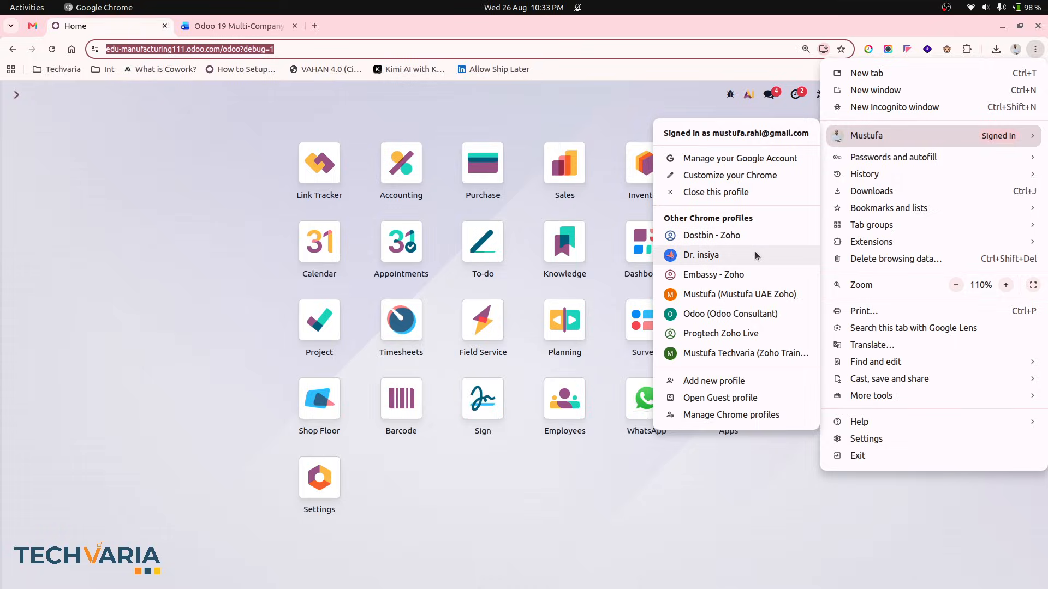
click(903, 106)
key(ctrl+v)
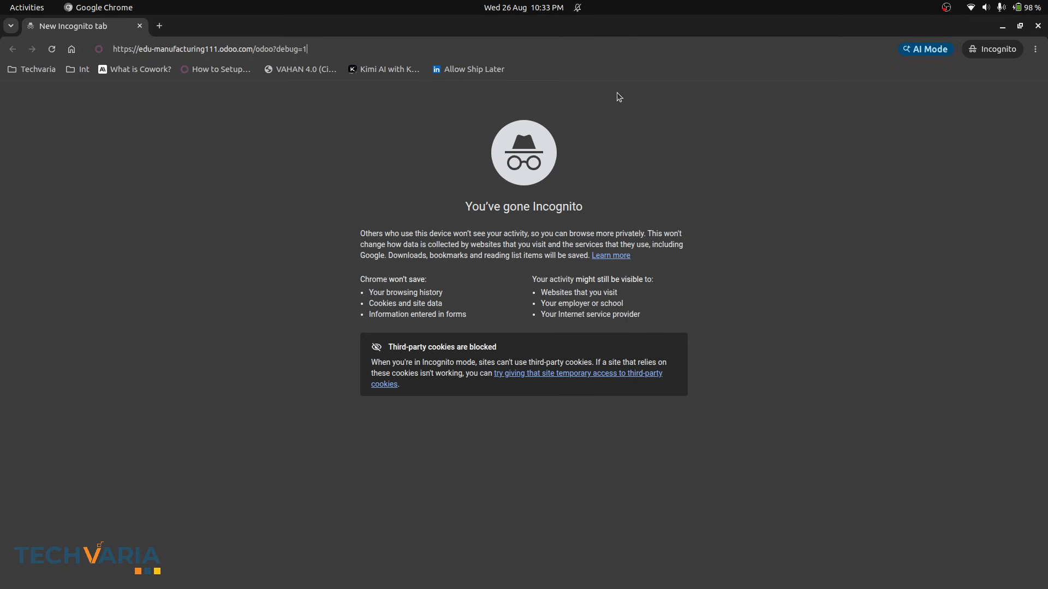
key(Return)
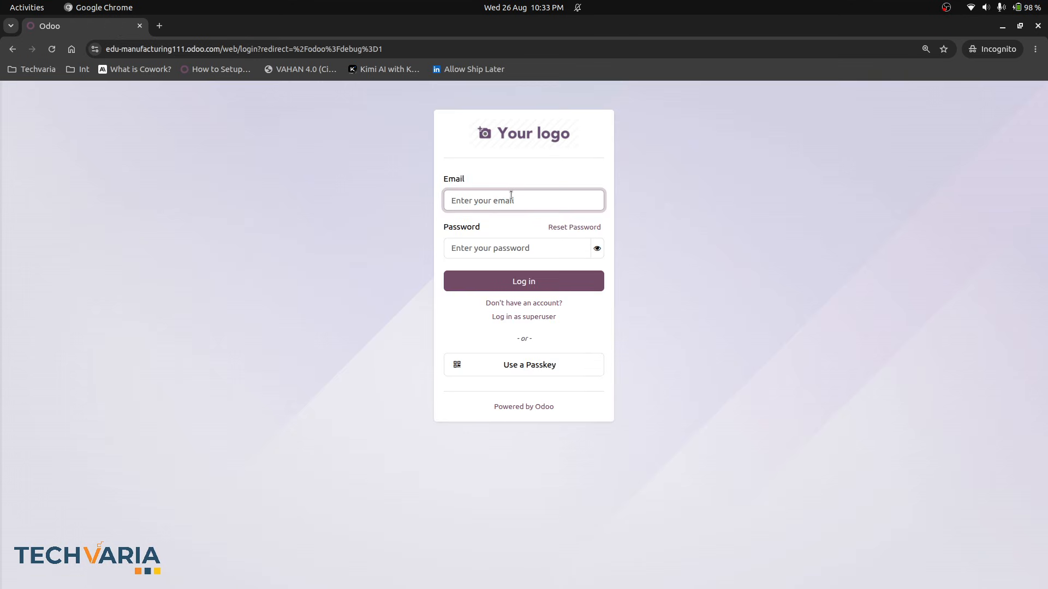
- Log in to Odoo as the warehouse1 user with its e-mail and account password
key(Tab)
text(1)
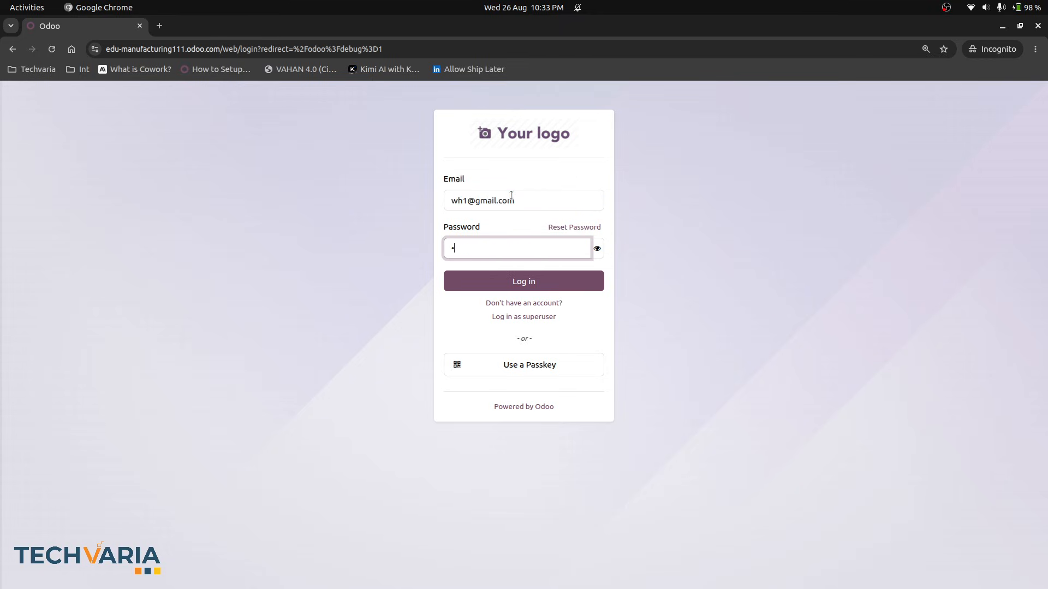
key(Return)
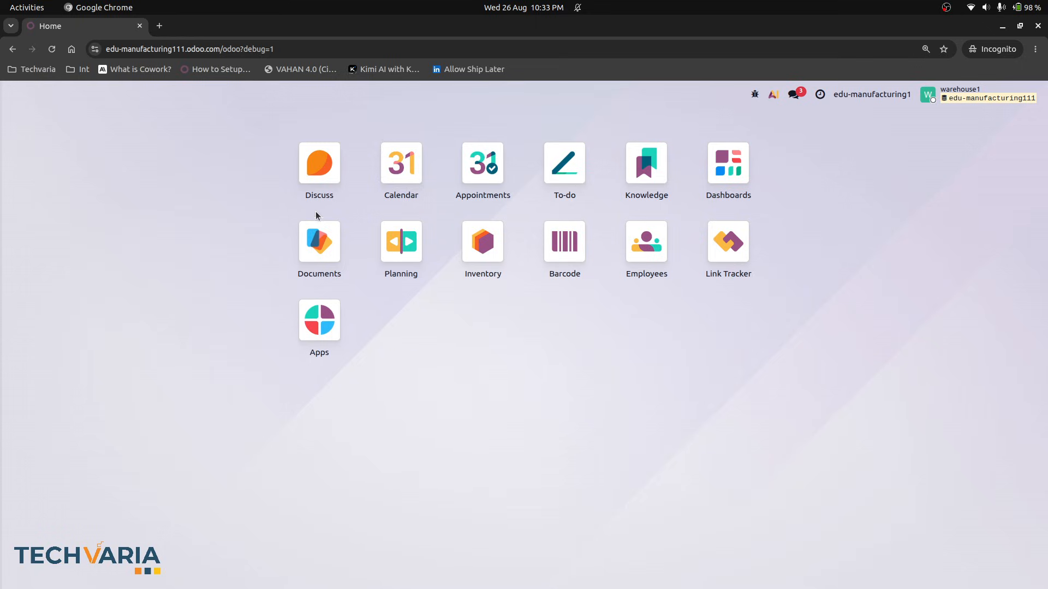
- Open Inventory as the restricted user and browse its Products and Operations menus
click(487, 247)
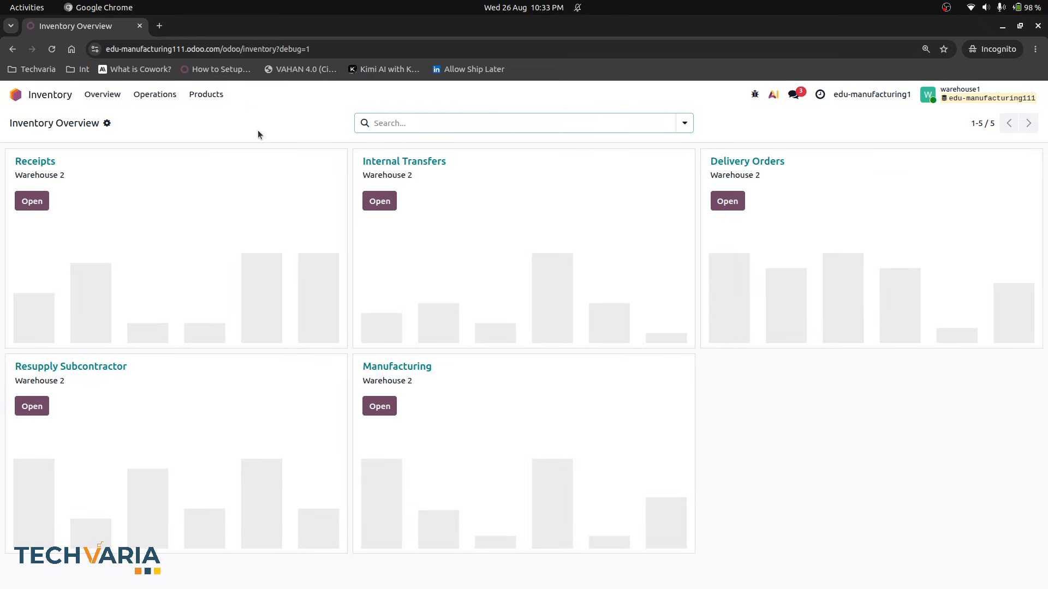
click(208, 98)
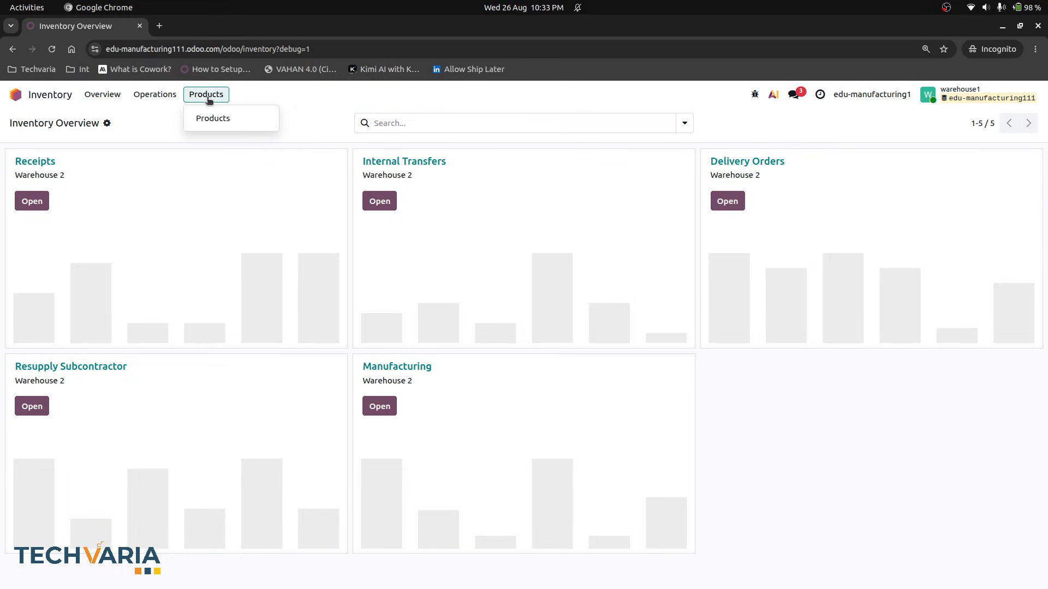
mouse_move(169, 95)
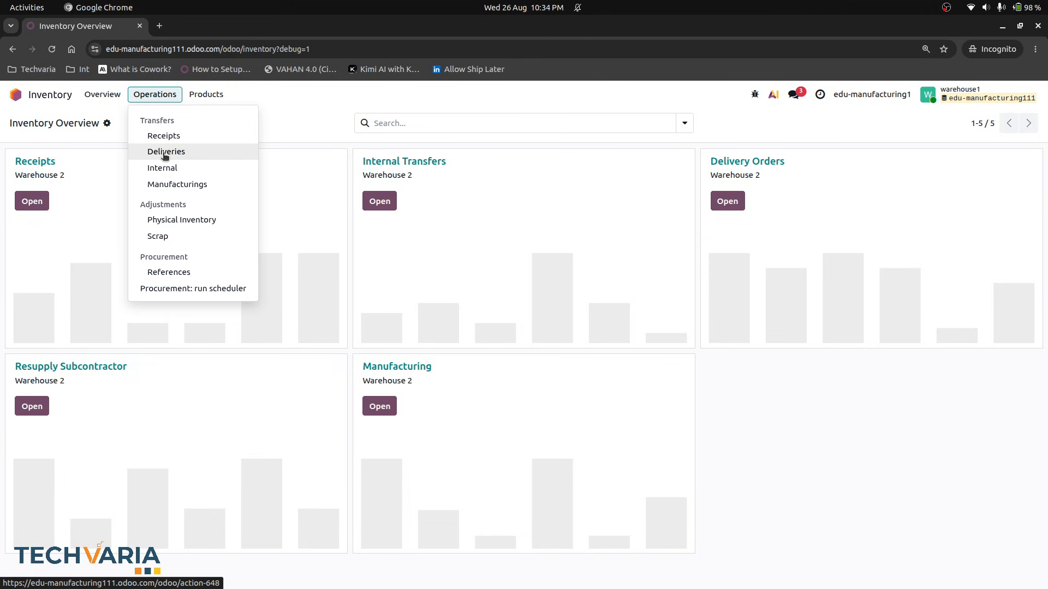
- Create an internal transfer from WH2/Stock to WH1/Stock for FG AVCO - 1 with demand 11 and save it
click(382, 201)
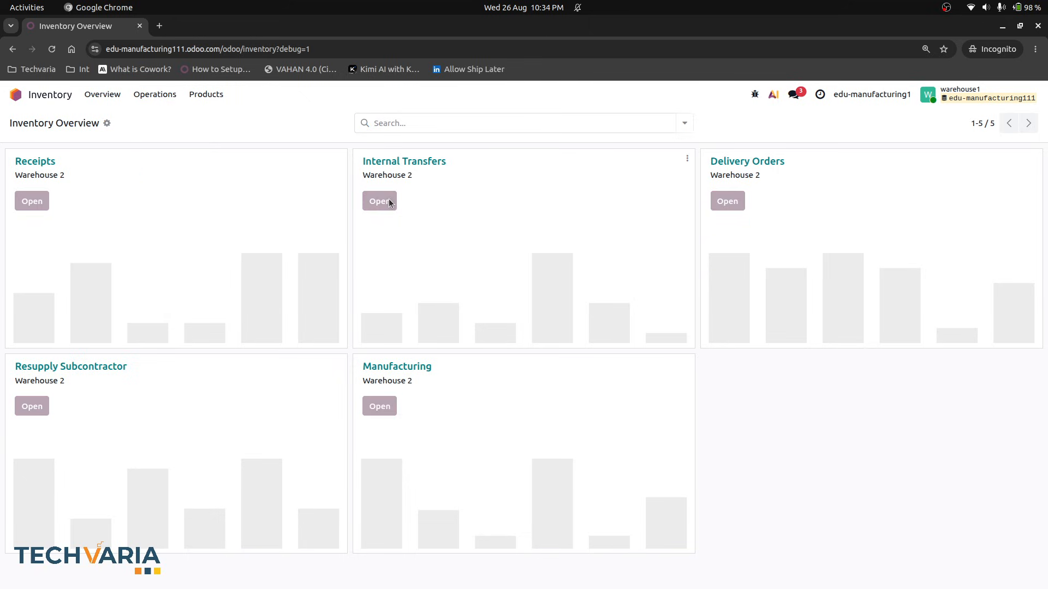
click(25, 123)
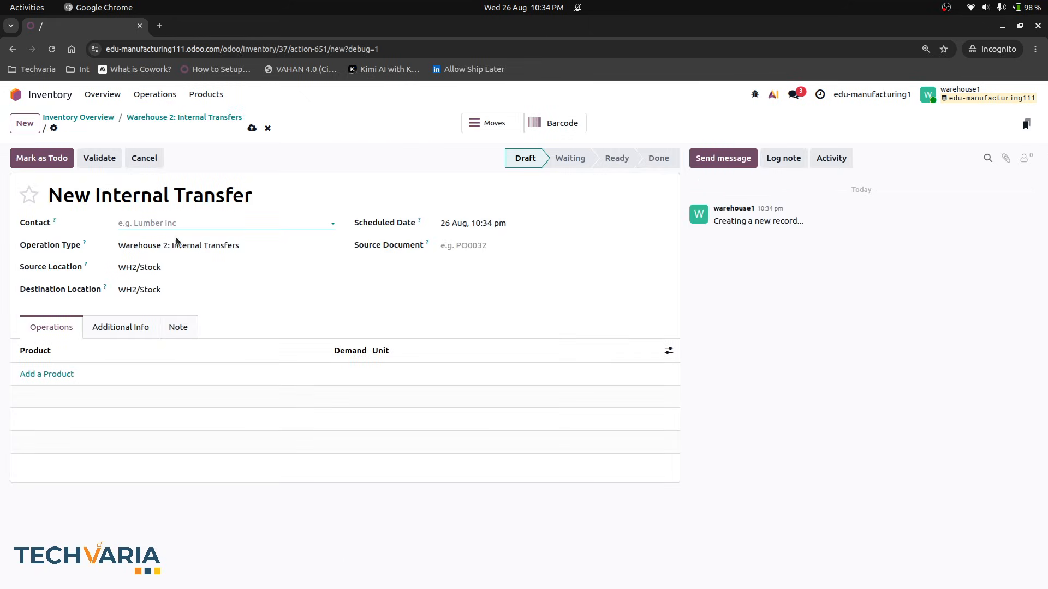
click(139, 289)
click(183, 442)
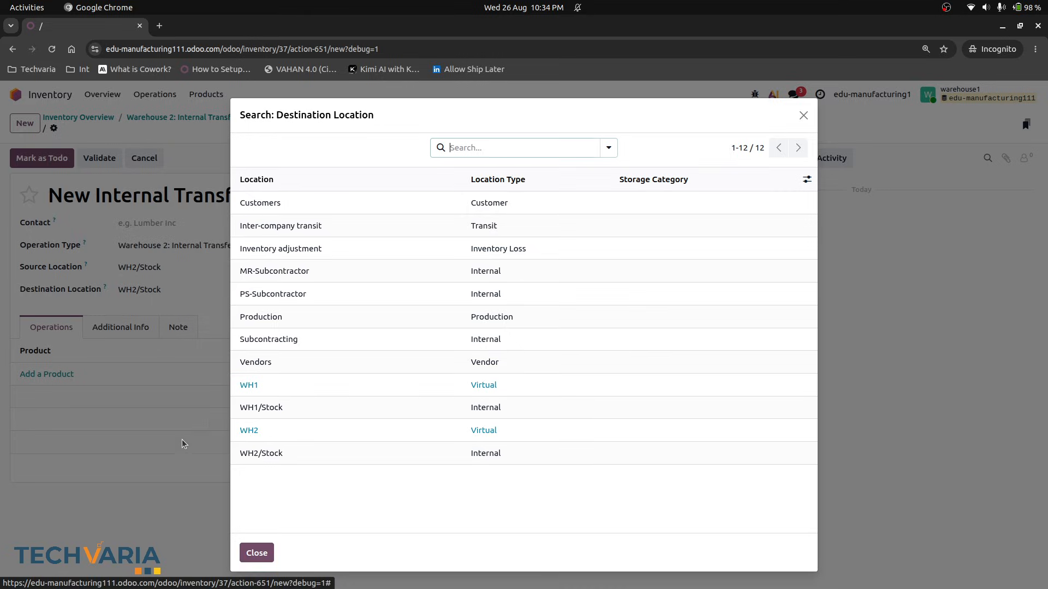
click(303, 409)
click(55, 373)
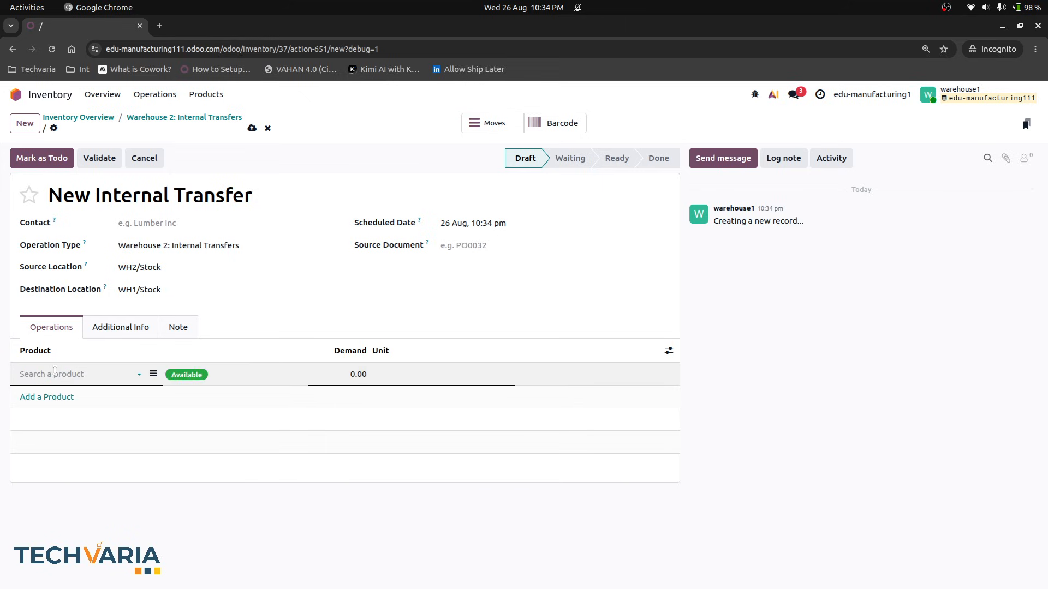
click(38, 426)
click(350, 373)
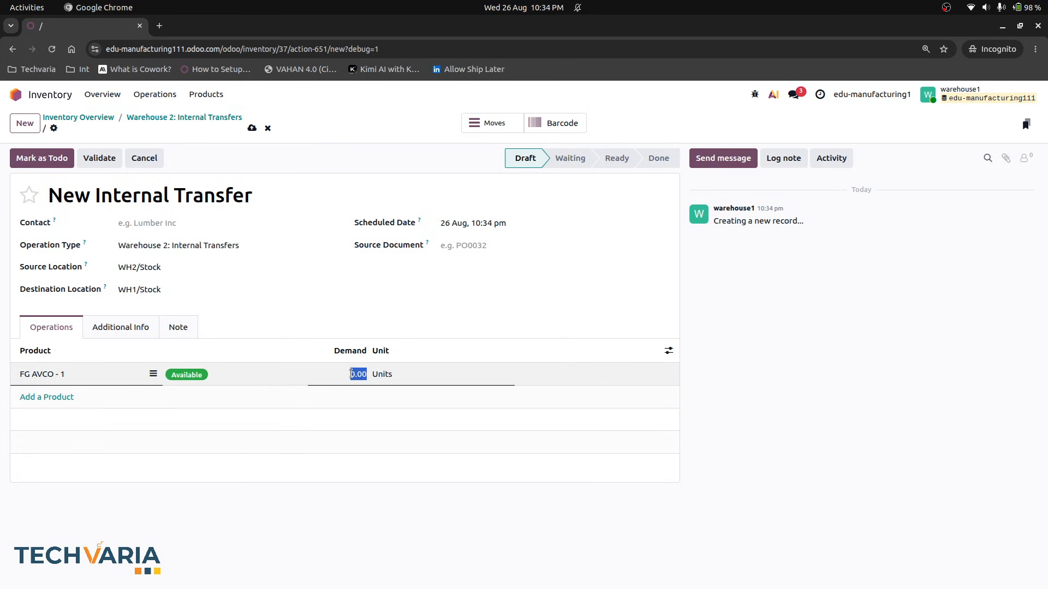
text(11)
click(254, 129)
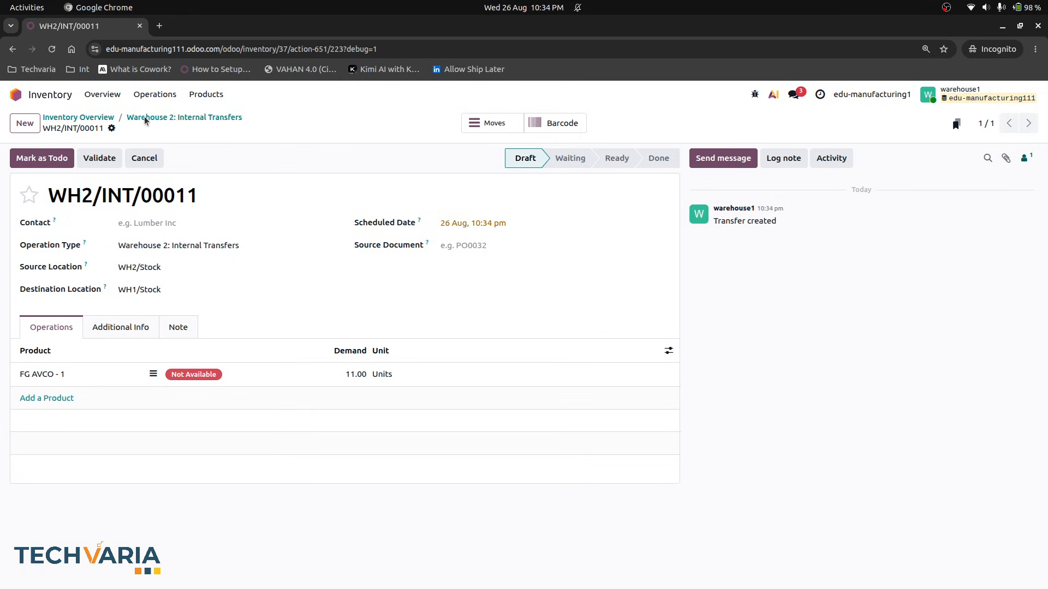
- Return to the restricted user's home screen and switch back to the administrator's browser window
click(83, 117)
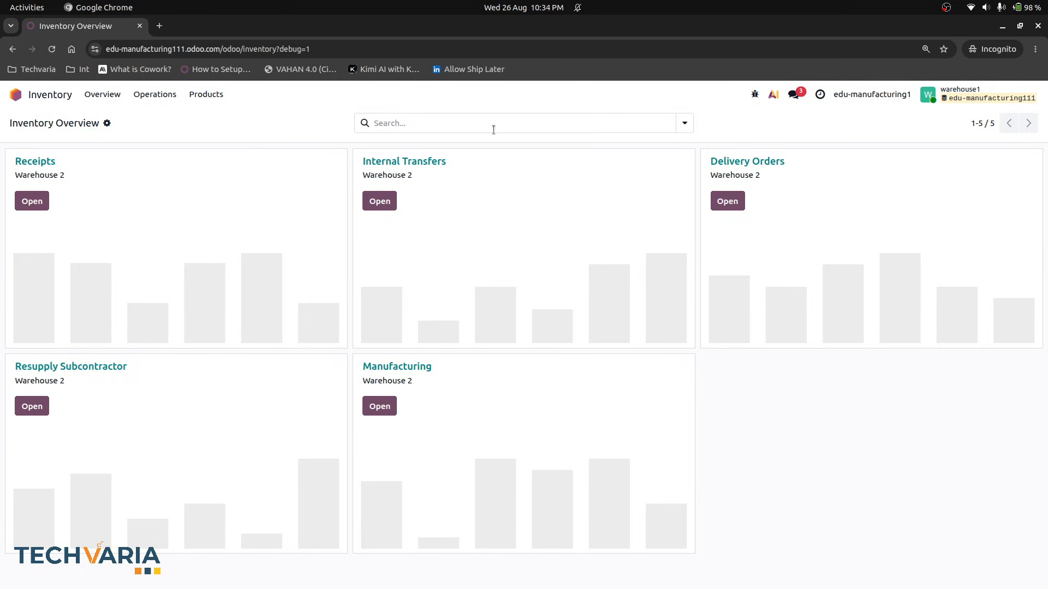
click(51, 97)
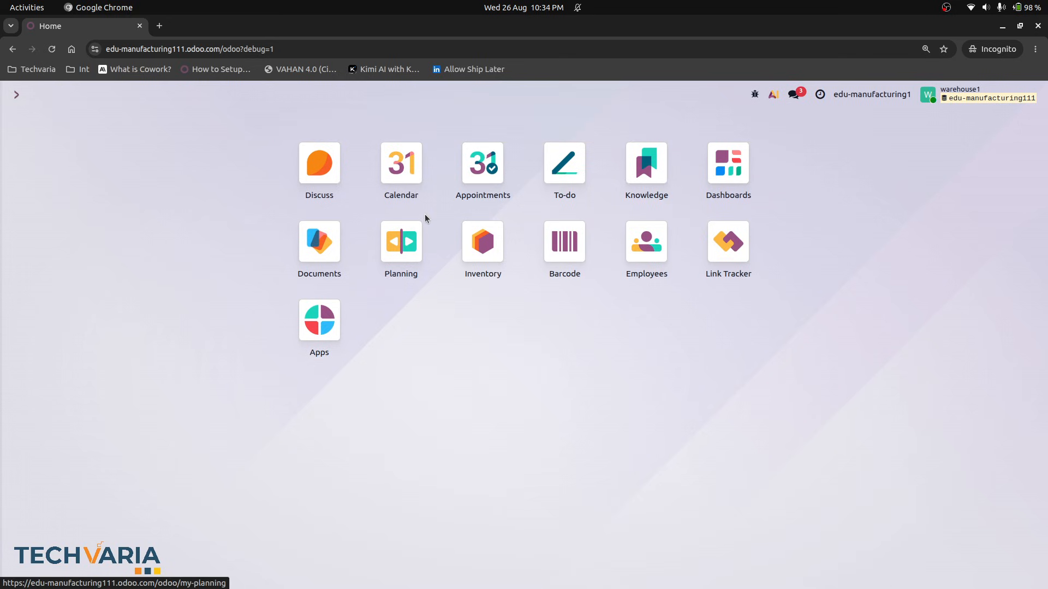
key(alt+Tab)
text(user)
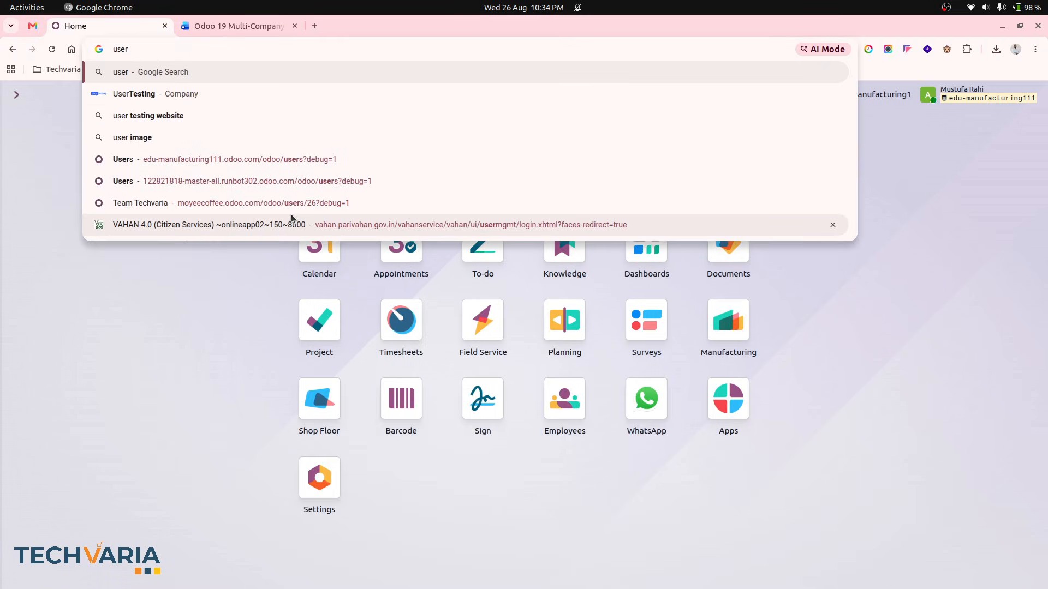
key(Escape)
key(Escape)
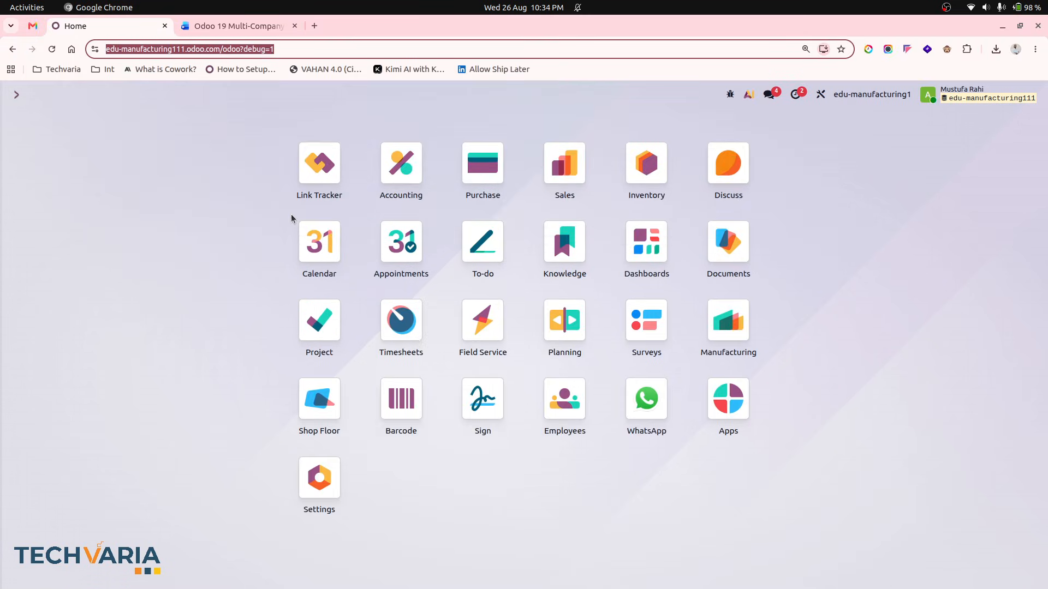
- Open the warehouse2 user's Allowed Warehouse tab and widen the columns to check its allowed warehouses
click(443, 444)
key(ctrl+k)
text(/user)
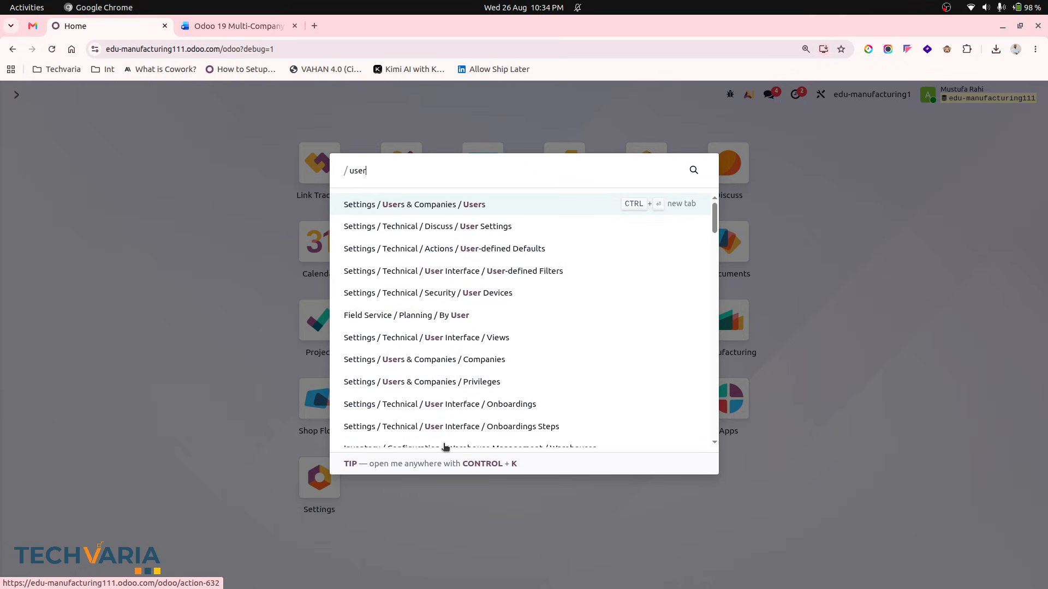
key(Return)
click(332, 237)
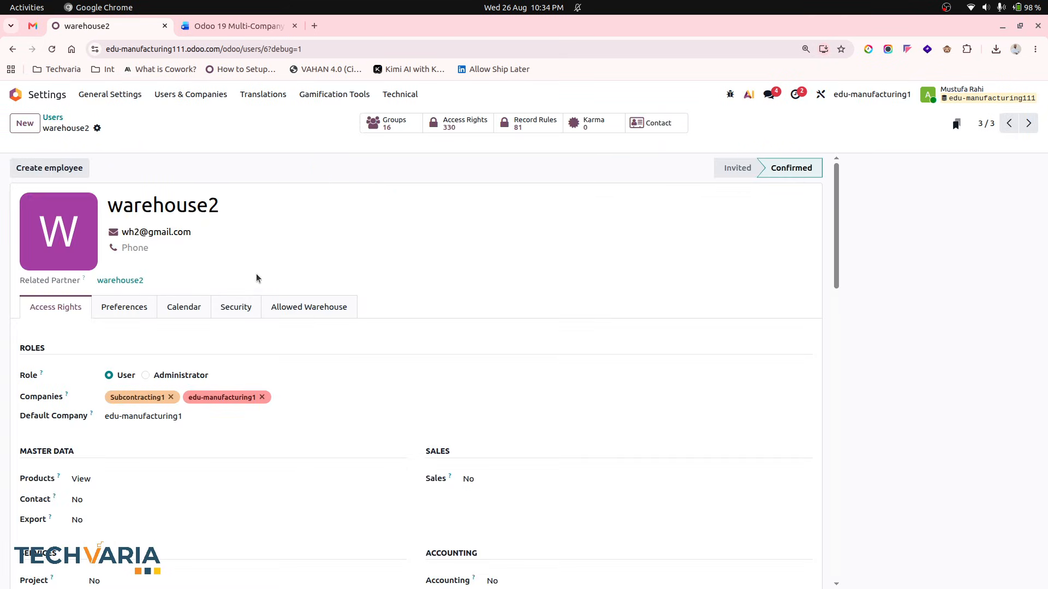
click(307, 309)
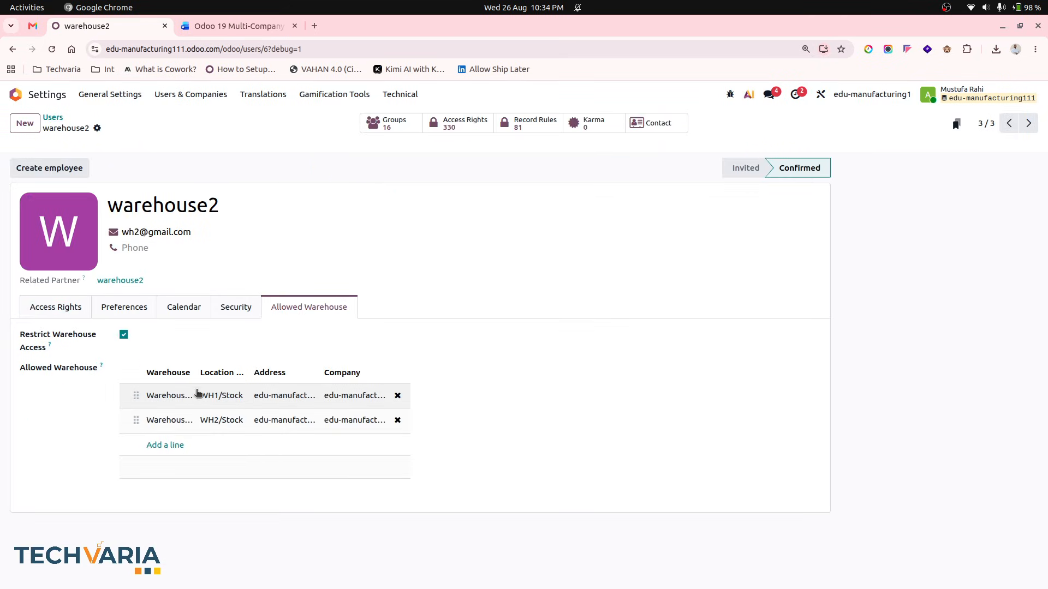
drag(196, 372, 225, 372)
scroll(348, 421, right, 2)
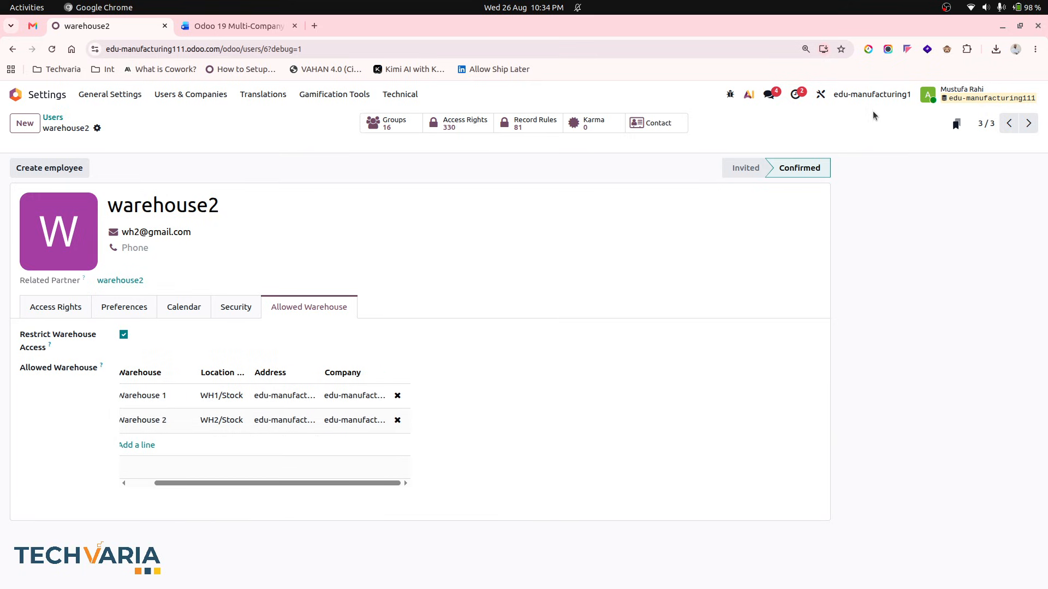
- Switch the active company to Subcontracting1
click(880, 96)
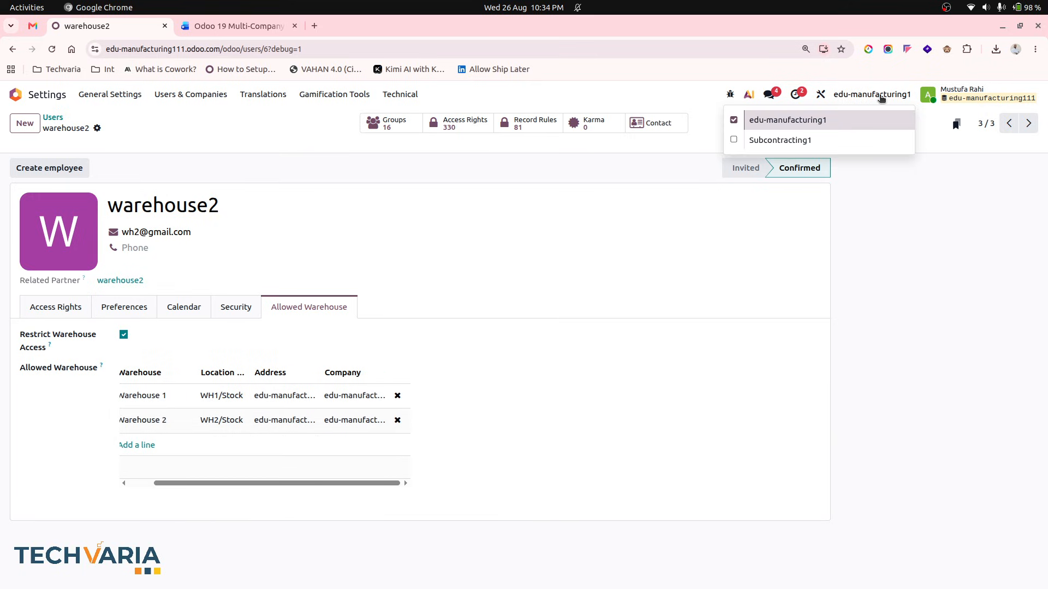
click(881, 98)
click(880, 97)
click(795, 140)
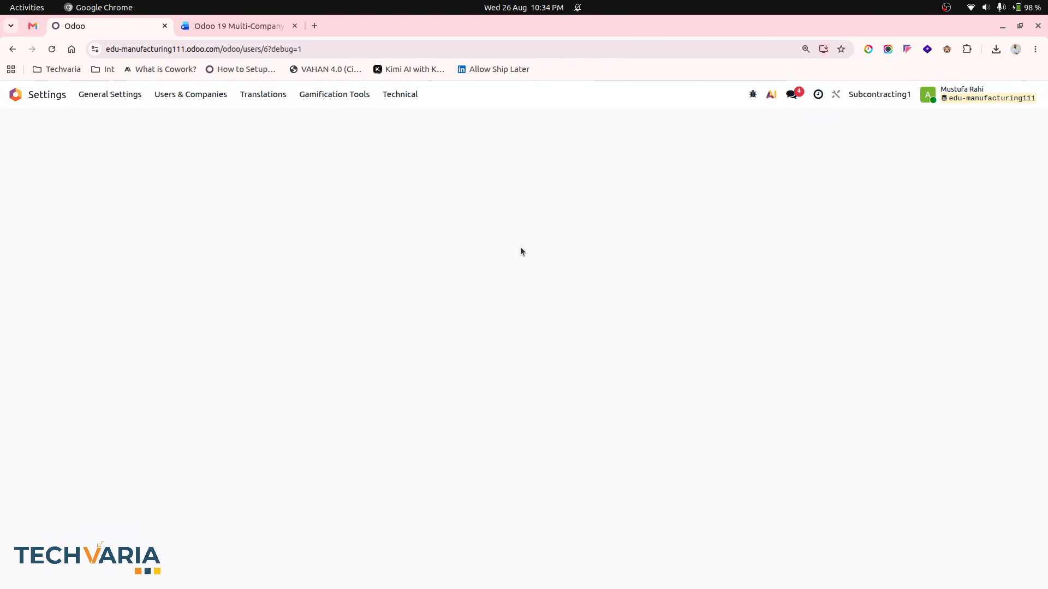
- Add the Subcontracting1 warehouse (WHS1/Stock) to the warehouse2 user's allowed warehouses and save the user
click(293, 308)
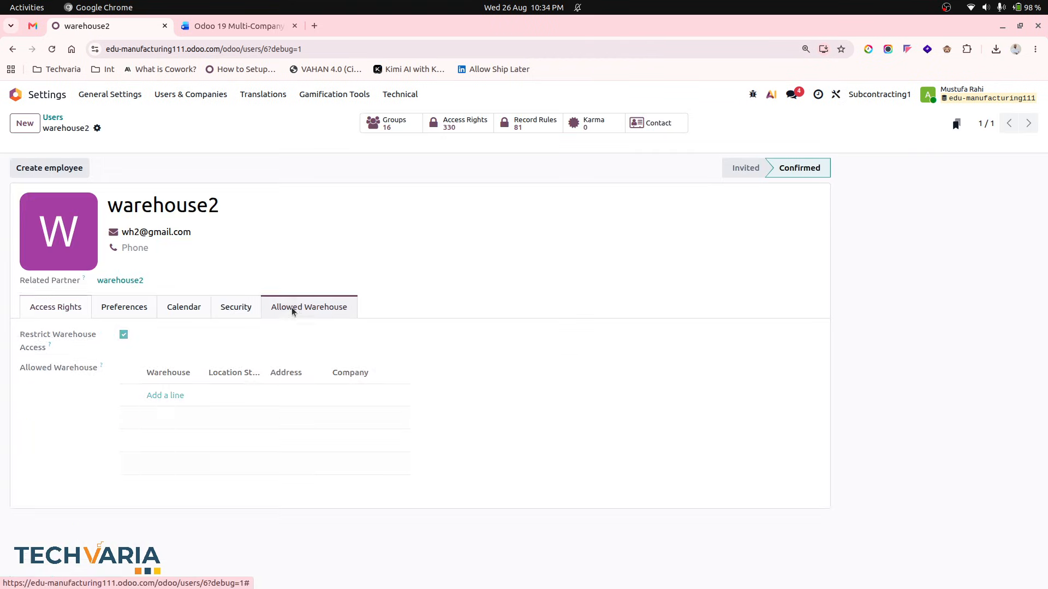
click(176, 395)
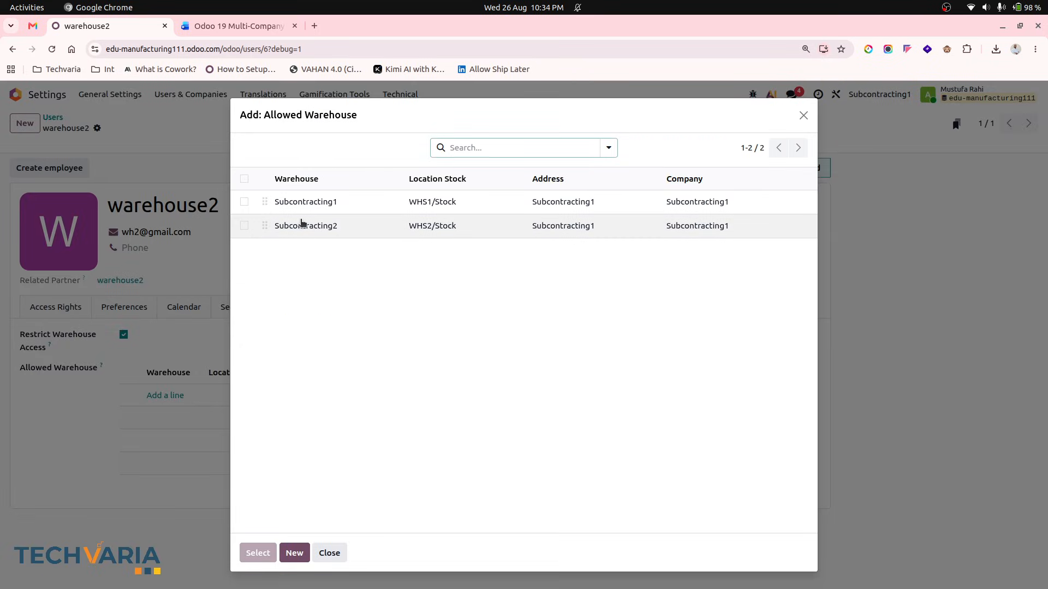
click(244, 201)
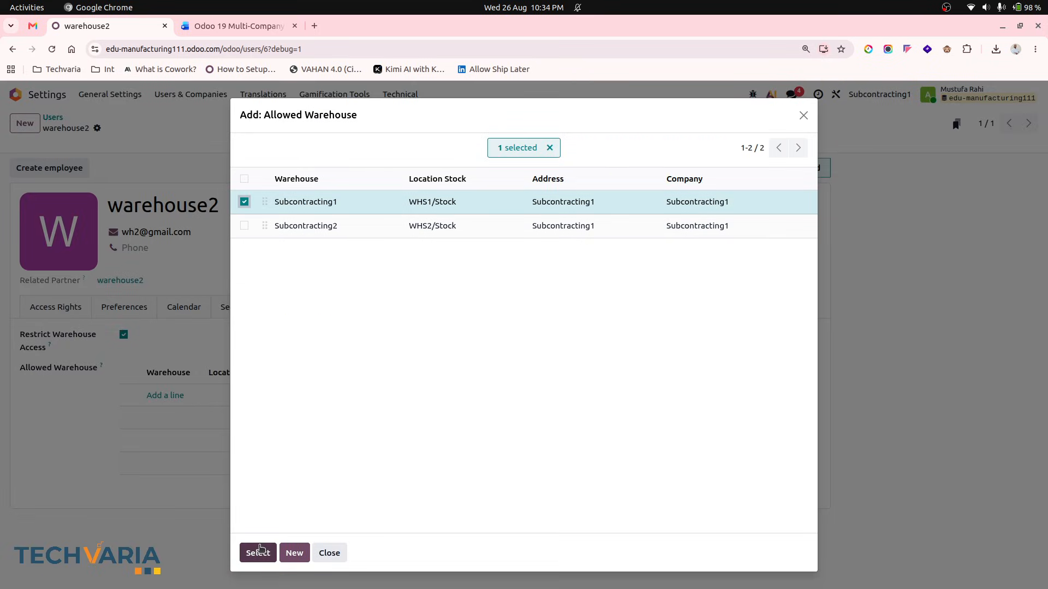
click(262, 560)
click(117, 128)
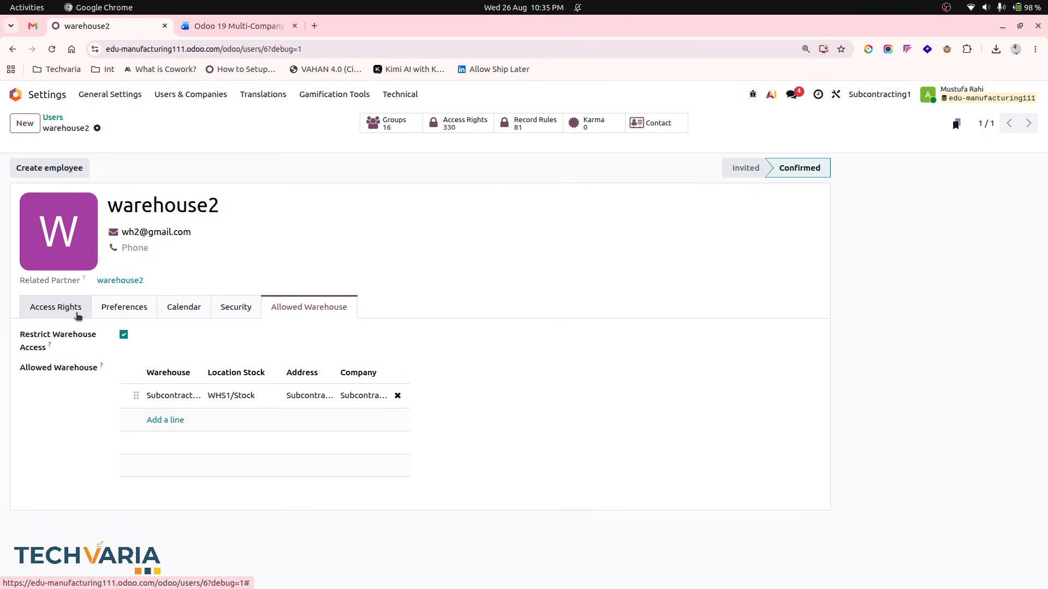
click(77, 315)
click(303, 312)
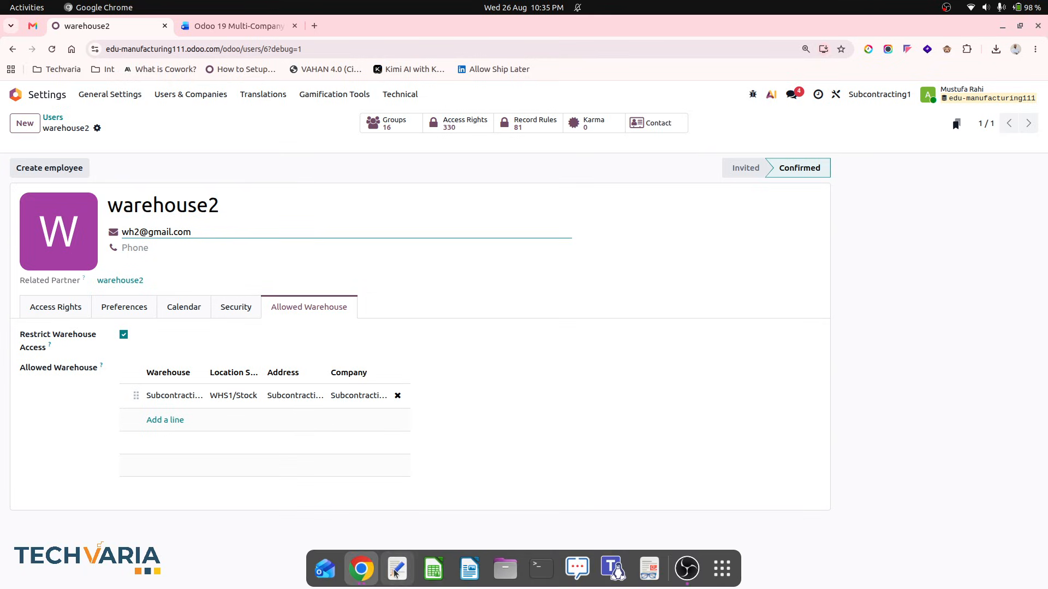
- Switch to the incognito browser window and log out of the restricted user's session
click(362, 568)
click(433, 488)
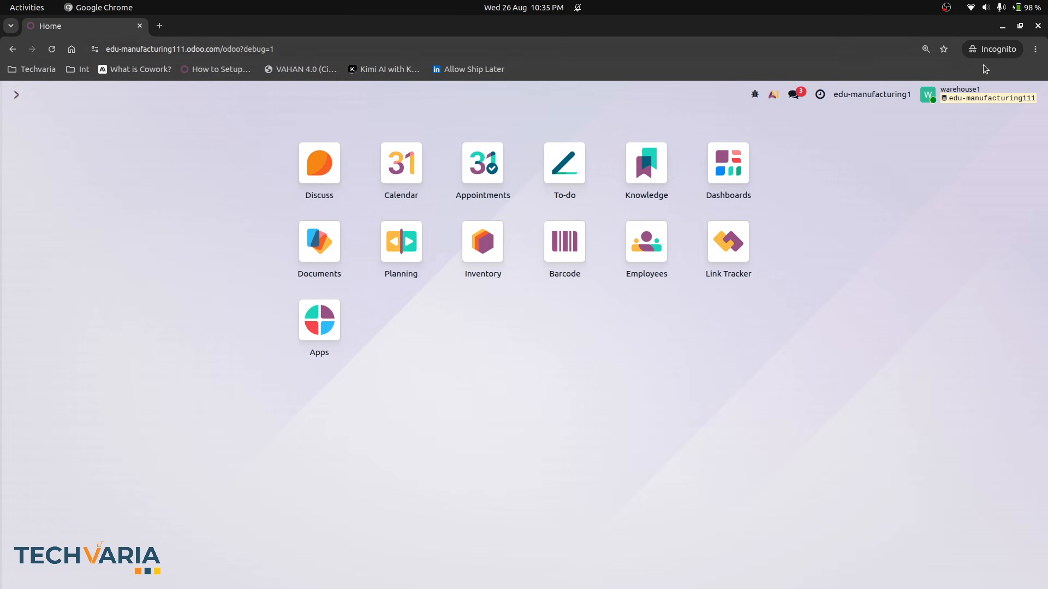
click(981, 93)
click(954, 217)
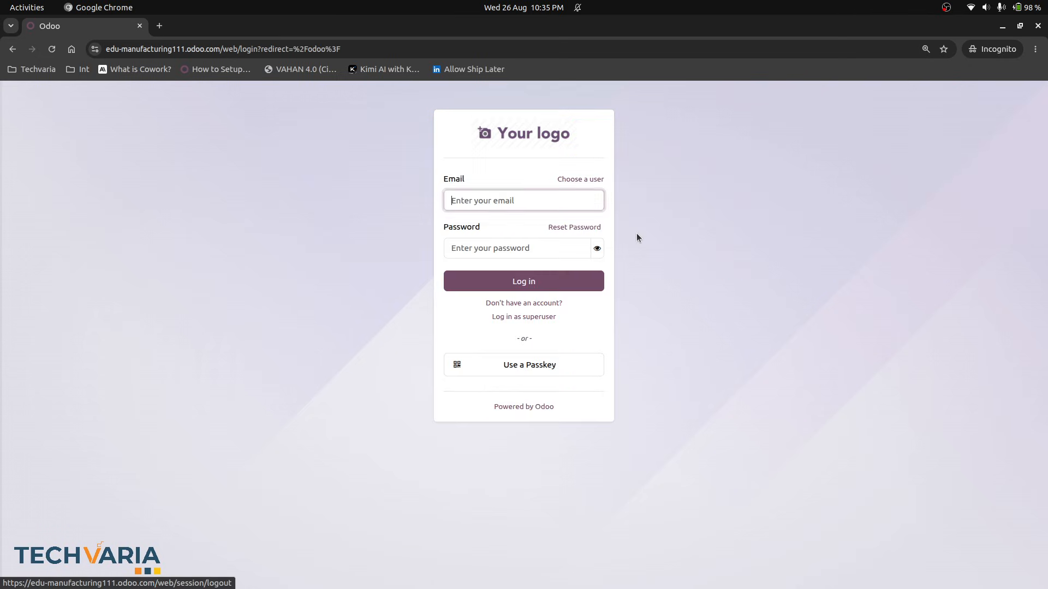
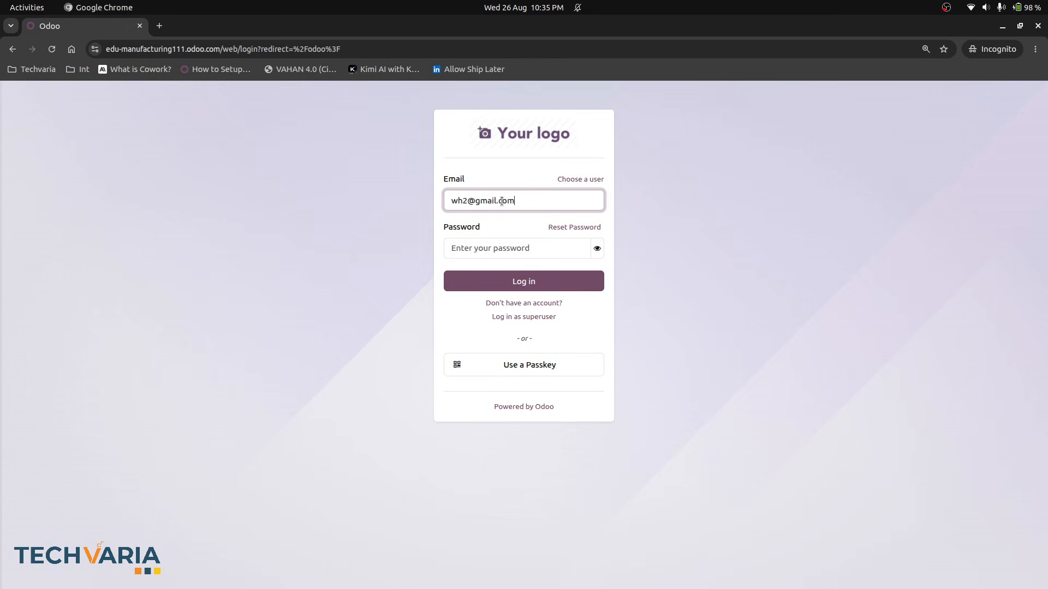
- Log in as the warehouse2 user by entering its e-mail address and the account password
key(Tab)
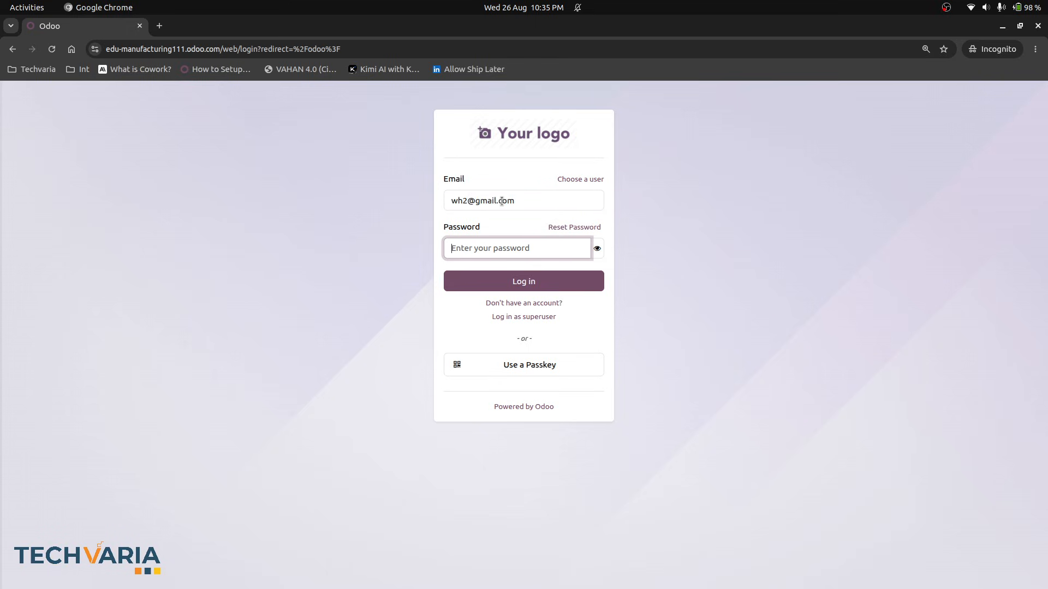
text(1)
key(Return)
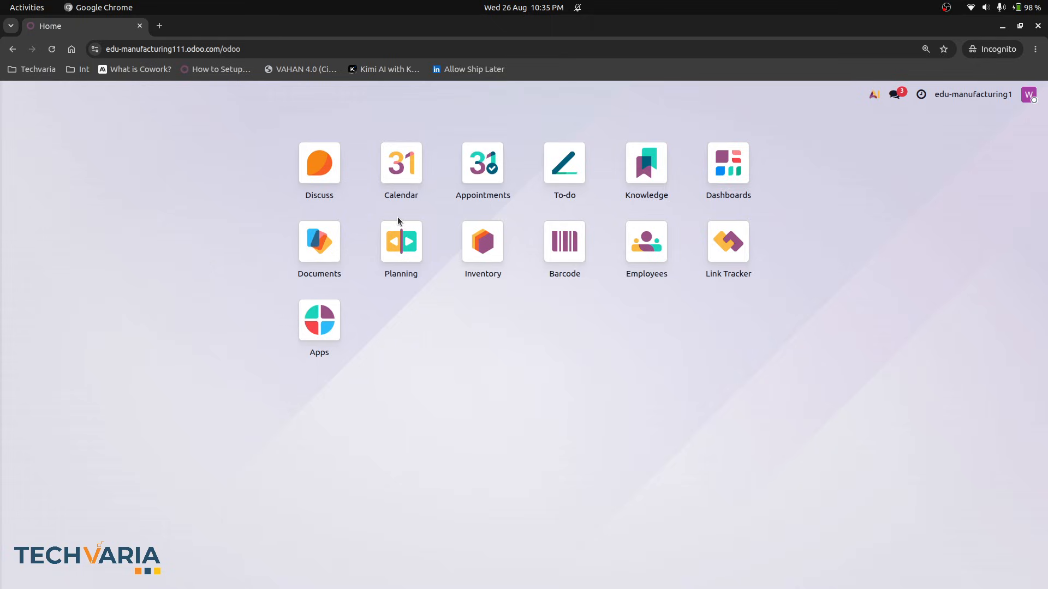
- Open Inventory as the warehouse2 user and switch its active company to Subcontracting1
click(475, 244)
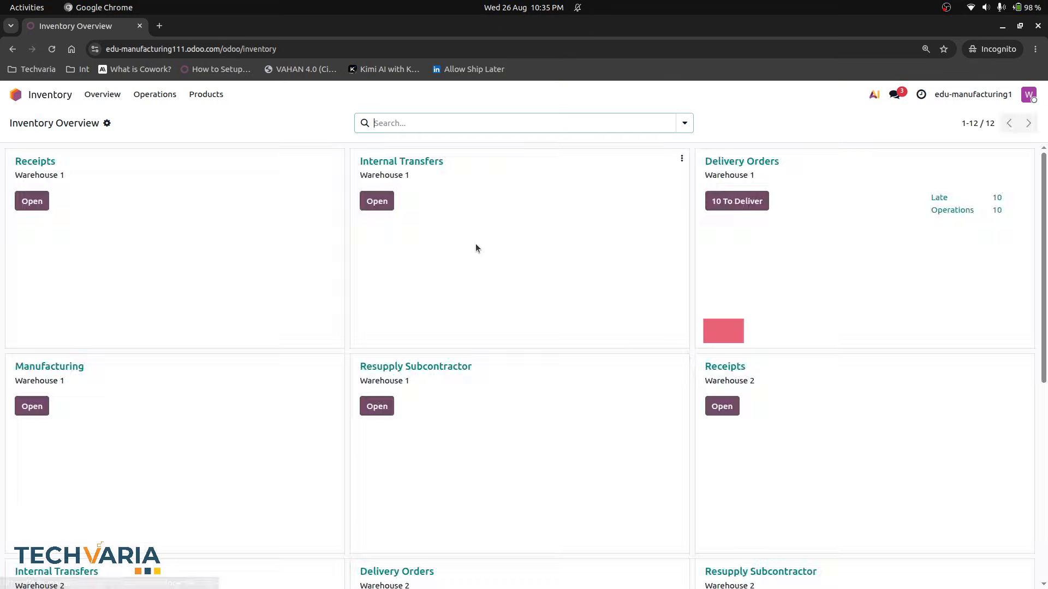
click(984, 96)
click(985, 97)
scroll(561, 326, down, 5)
scroll(561, 326, up, 6)
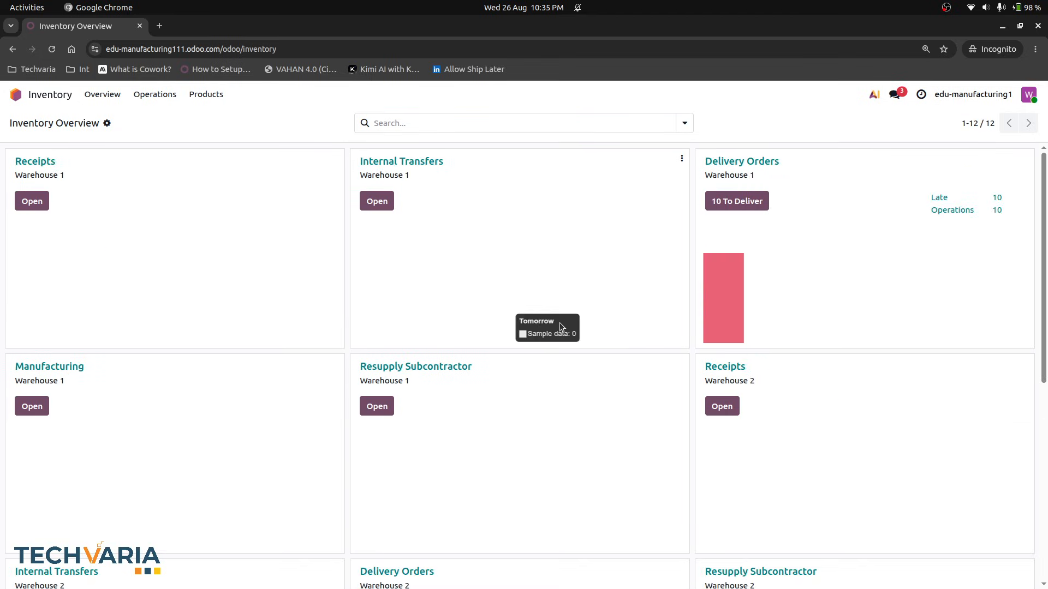
click(947, 97)
click(911, 141)
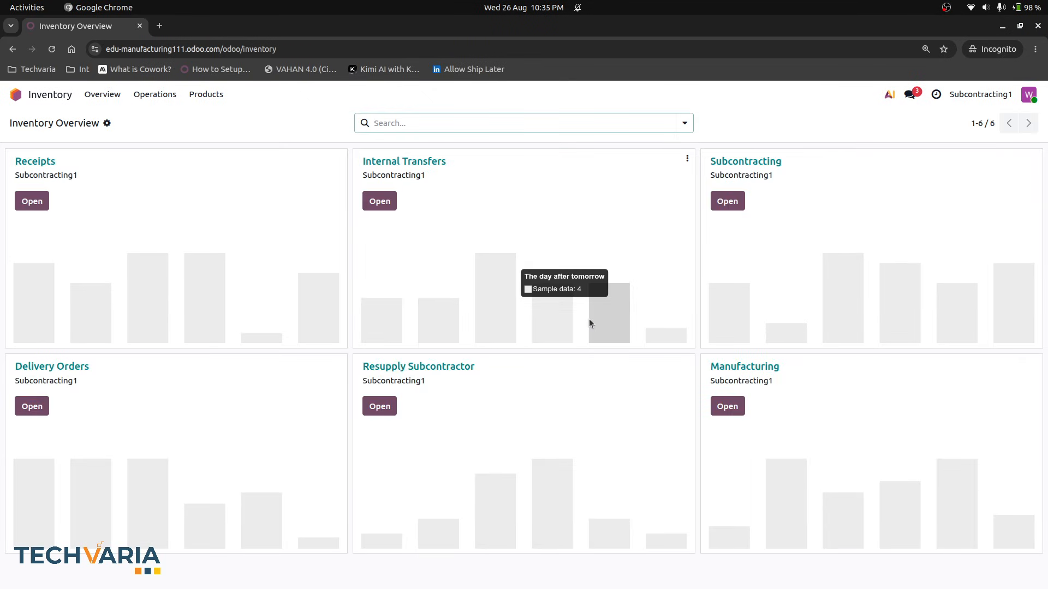
- Switch to the administrator's window and open the Warehouses list from Inventory's configuration
key(alt+Tab)
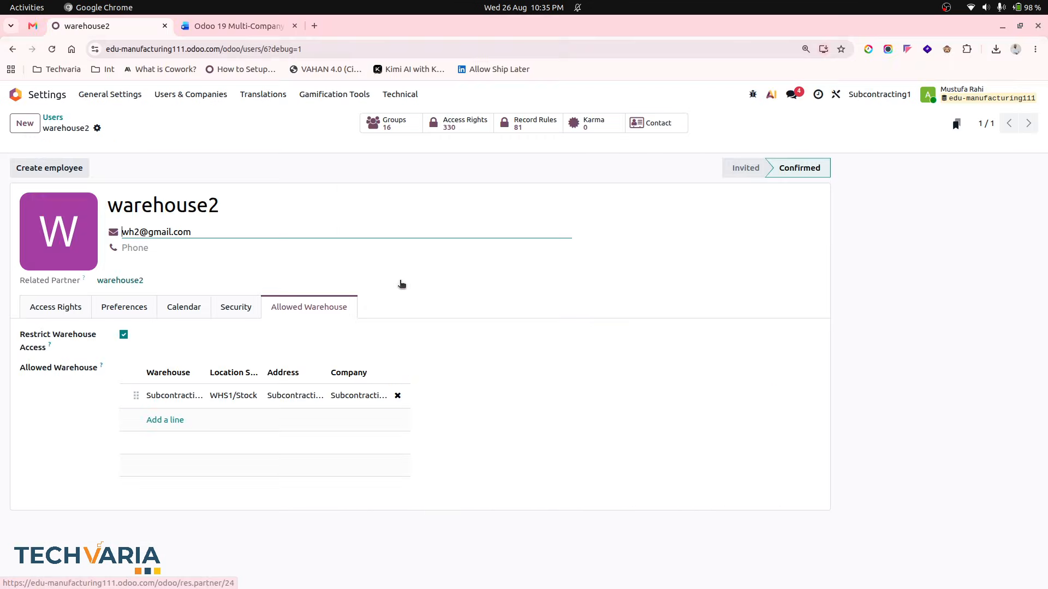
click(50, 97)
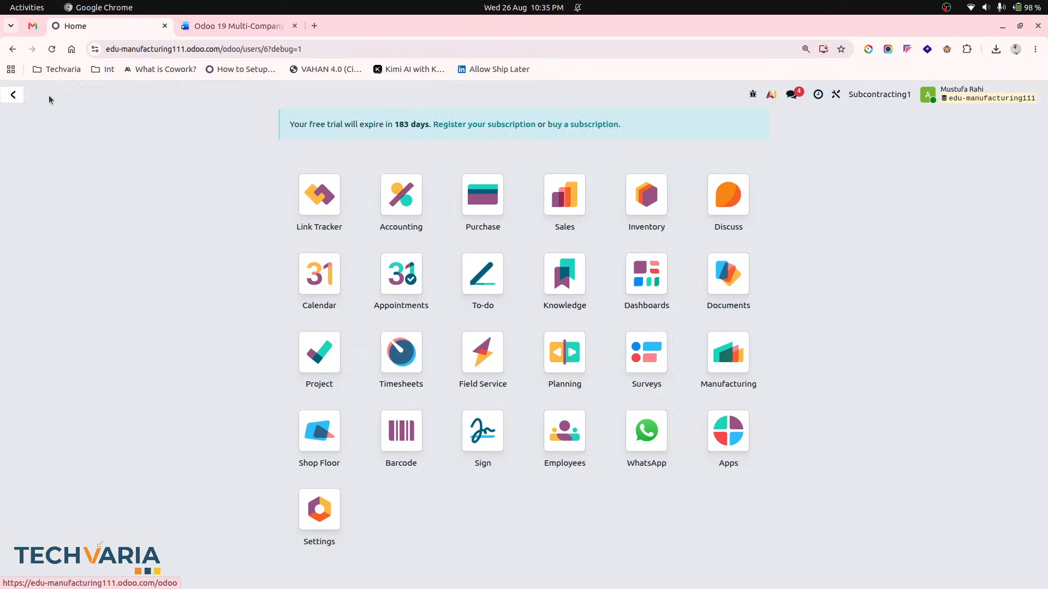
text(inve)
key(Return)
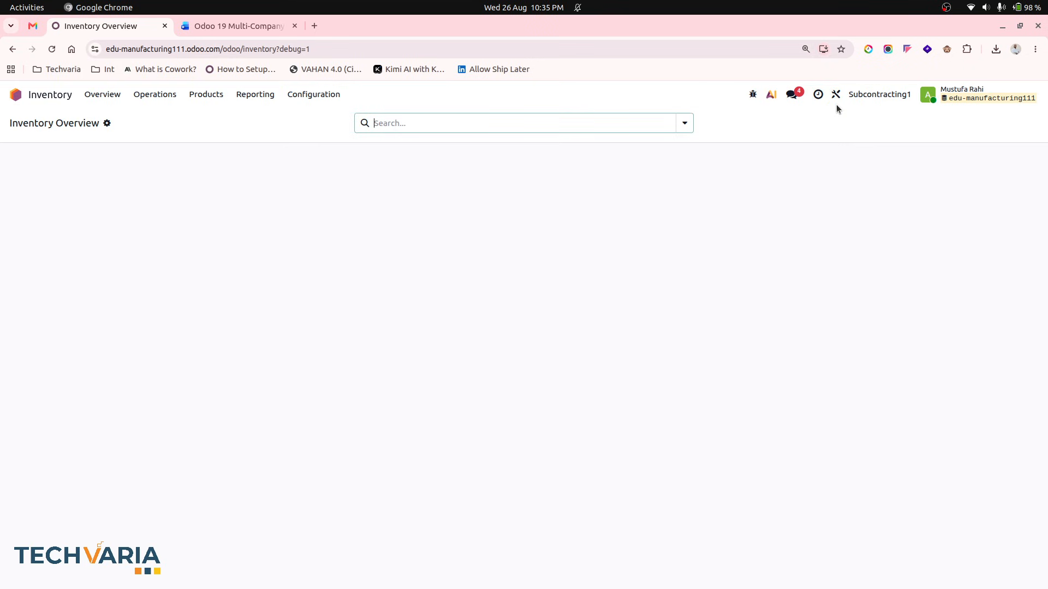
click(297, 94)
click(326, 152)
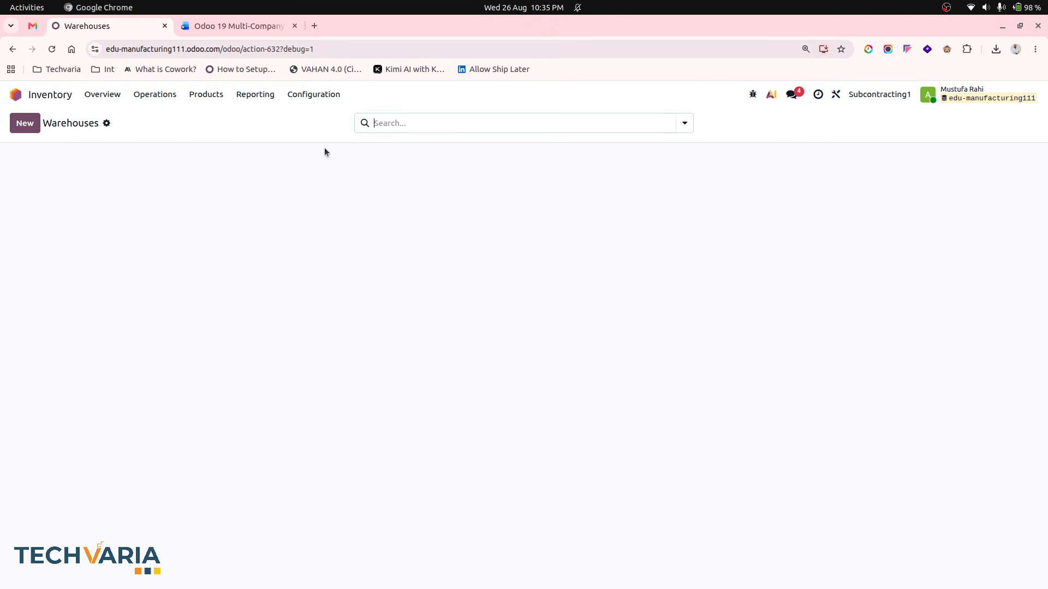
key(alt+Tab)
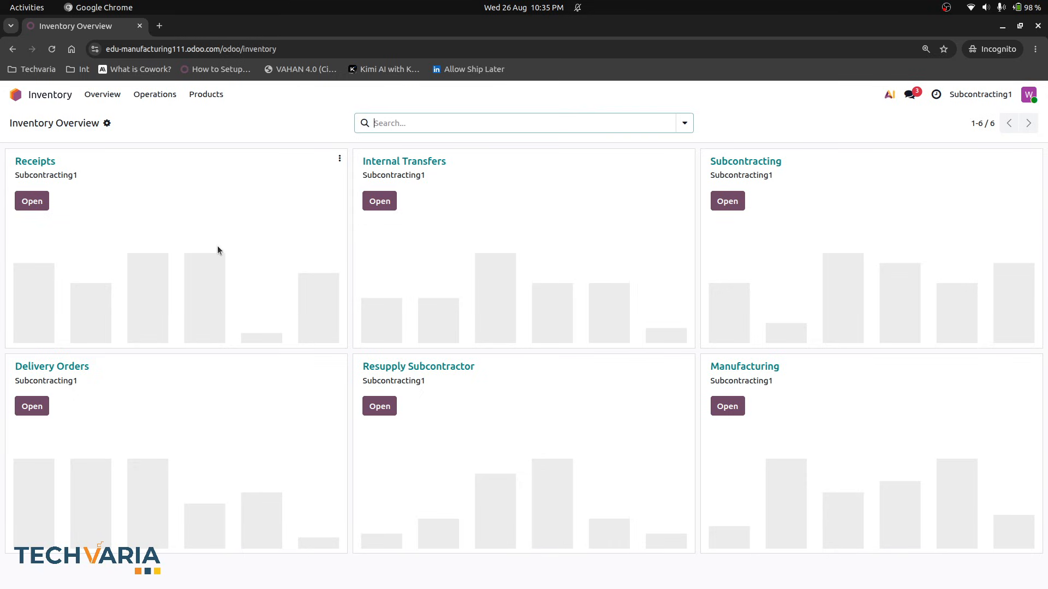
key(alt+Tab)
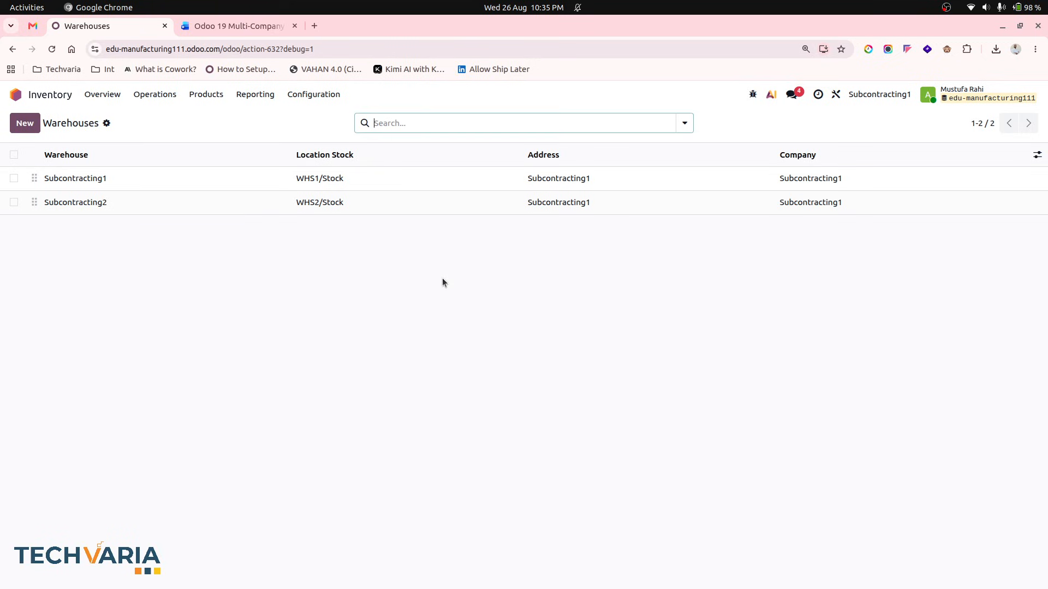